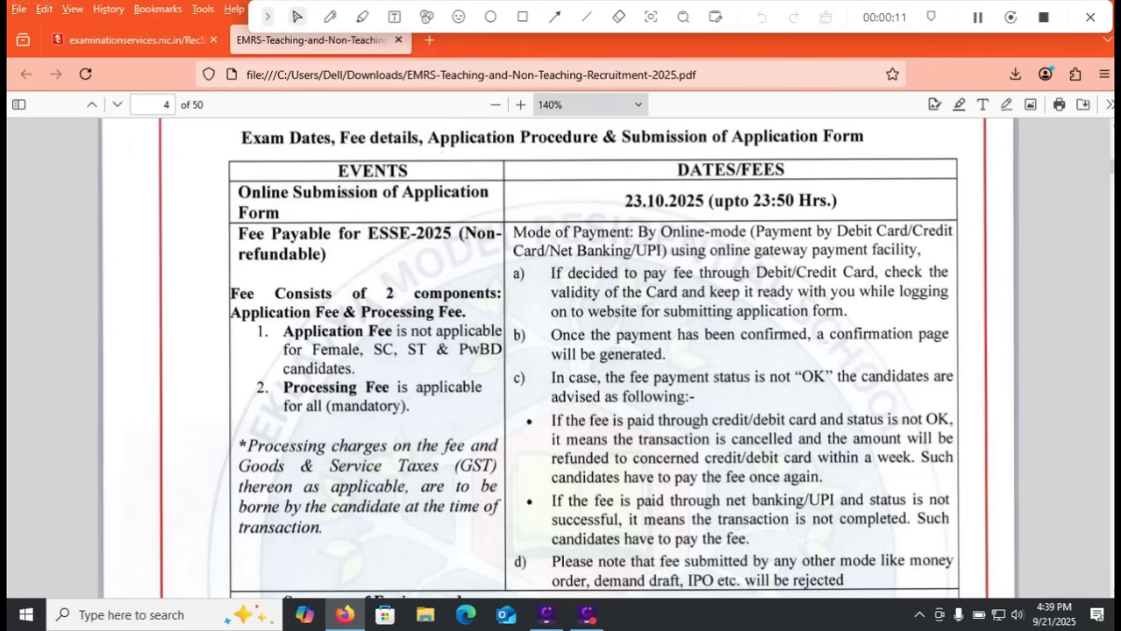
Step: Mark the online application submission deadline in the recruitment notice's dates and fees table with freehand pen strokes
{"action": "left_click", "coordinate": [329, 17]}
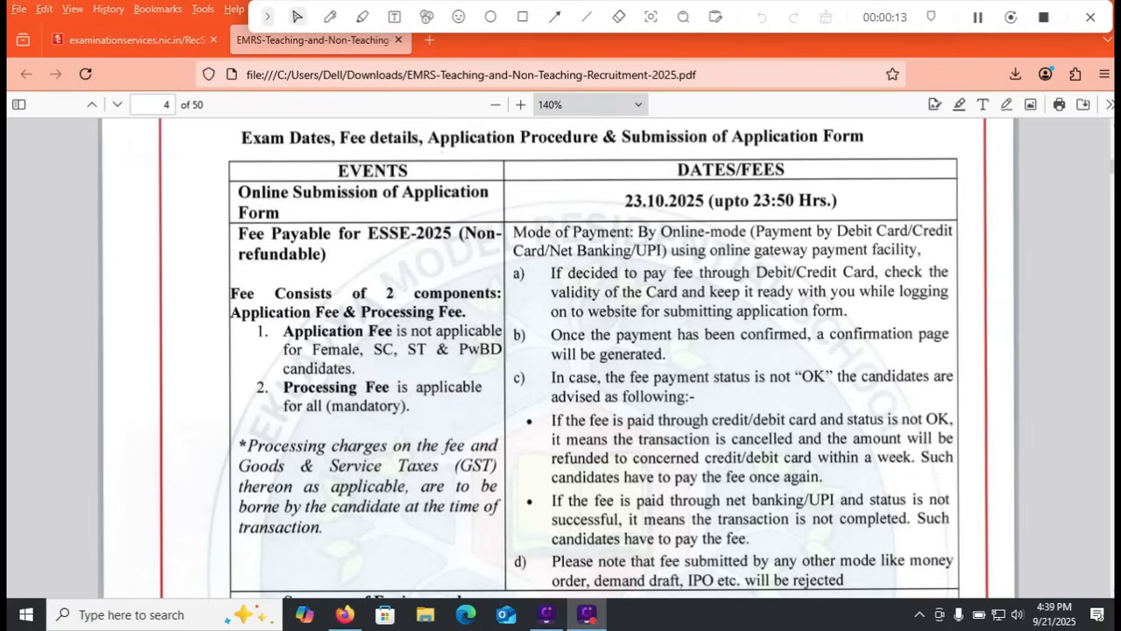
{"action": "left_click_drag", "start_coordinate": [562, 206], "coordinate": [733, 137]}
{"action": "left_click_drag", "start_coordinate": [778, 230], "coordinate": [880, 185]}
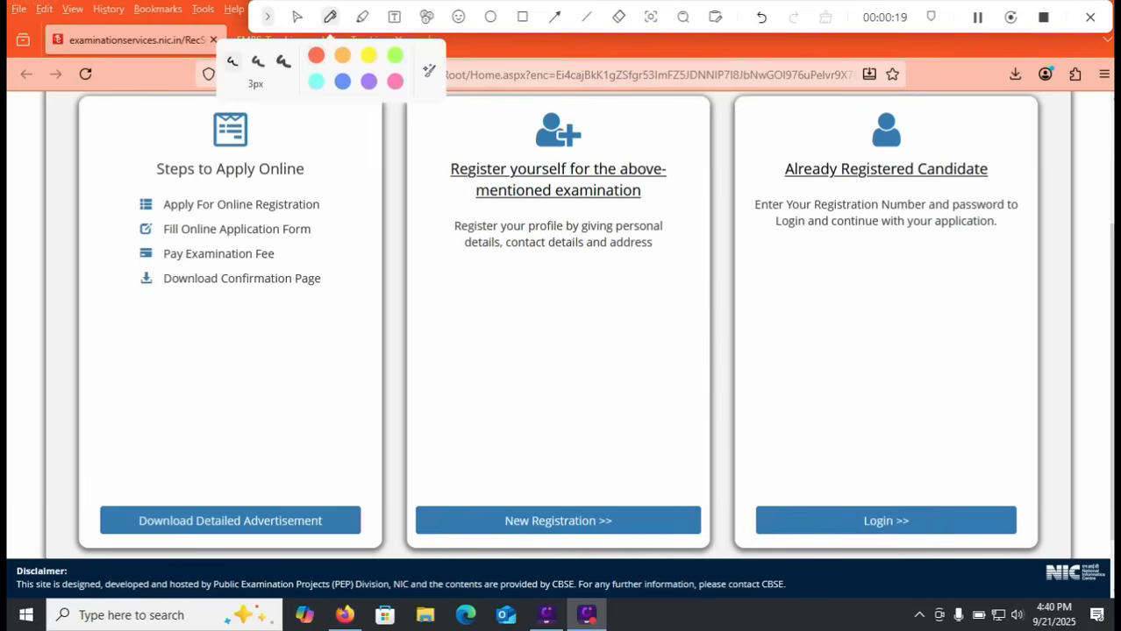
Step: Mark the four entries under Steps to Apply Online with the pen and frame New Registration with a rectangle
{"action": "left_click_drag", "start_coordinate": [322, 213], "coordinate": [381, 181]}
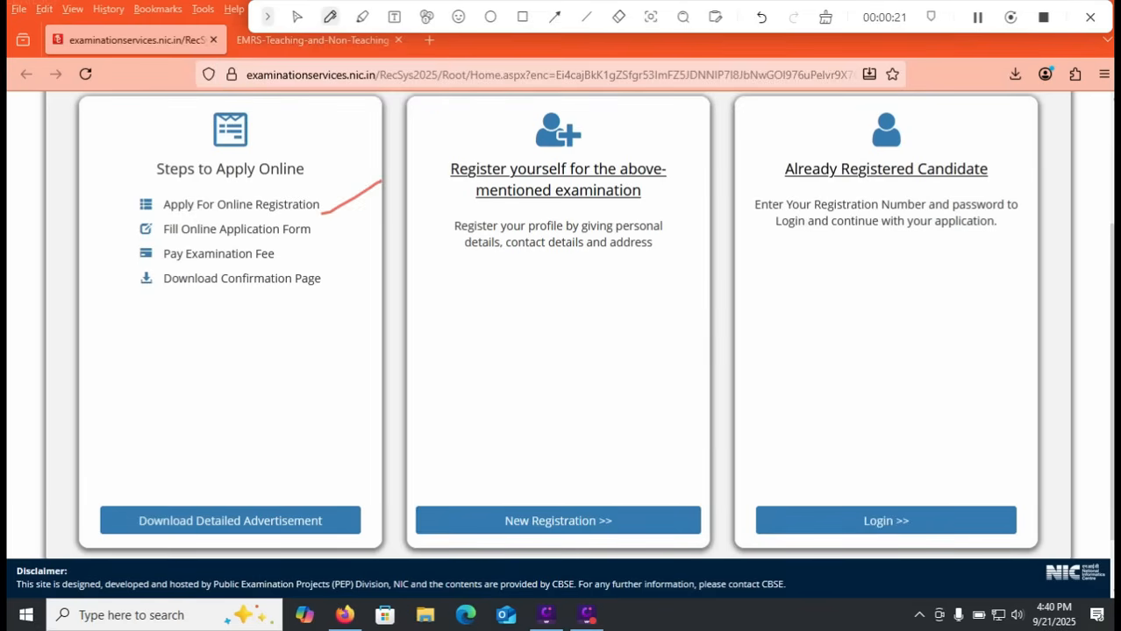
{"action": "left_click_drag", "start_coordinate": [119, 238], "coordinate": [180, 218]}
{"action": "left_click_drag", "start_coordinate": [278, 261], "coordinate": [323, 245]}
{"action": "left_click_drag", "start_coordinate": [163, 300], "coordinate": [279, 300]}
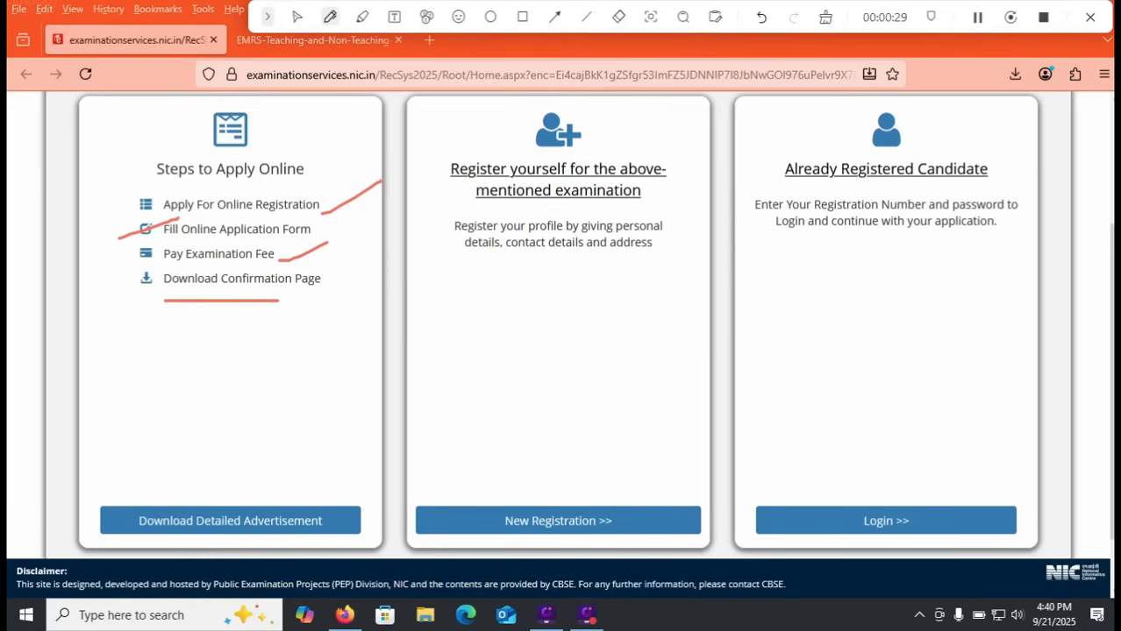
{"action": "left_click", "coordinate": [523, 17]}
{"action": "mouse_move", "coordinate": [455, 494]}
{"action": "left_mouse_down"}
{"action": "mouse_move", "coordinate": [472, 517]}
{"action": "mouse_move", "coordinate": [672, 541]}
{"action": "left_mouse_up"}
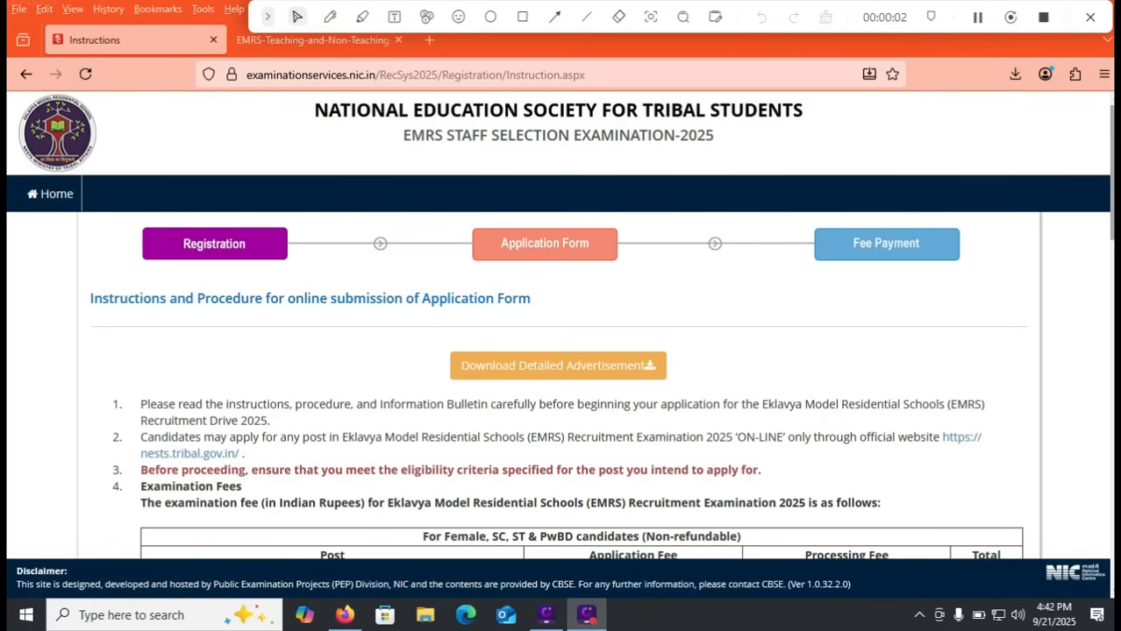
Step: Mark the processing fees and the three application fees for other candidates in the examination fee table with pen strokes
{"action": "scroll", "coordinate": [560, 324], "scroll_direction": "down", "scroll_amount": 3}
{"action": "scroll", "coordinate": [559, 324], "scroll_direction": "down", "scroll_amount": 1}
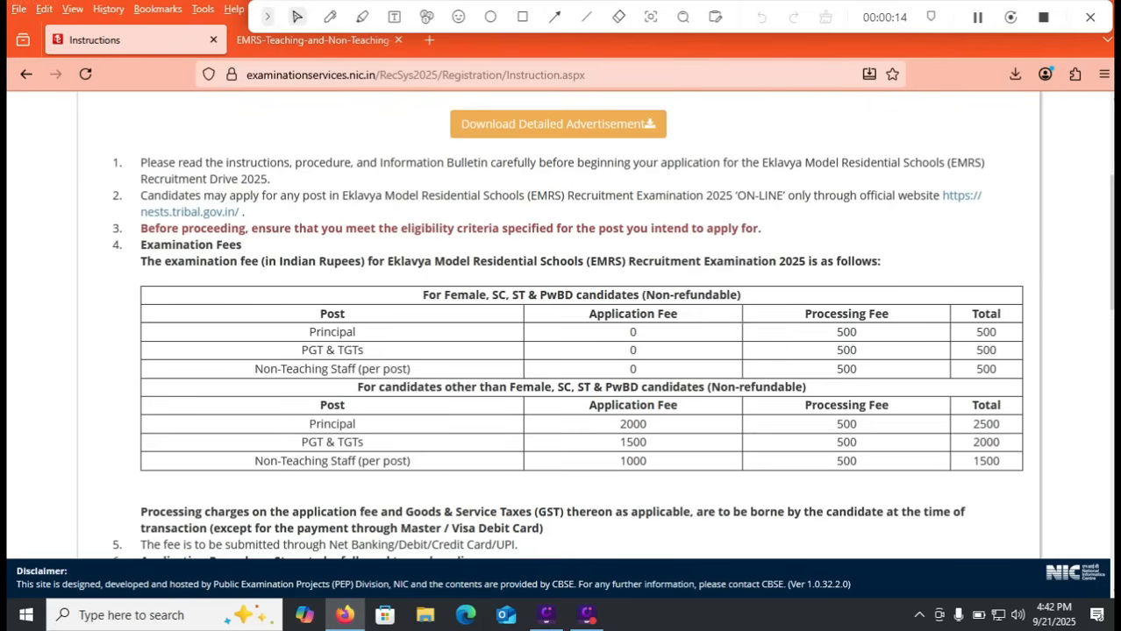
{"action": "left_click", "coordinate": [330, 17]}
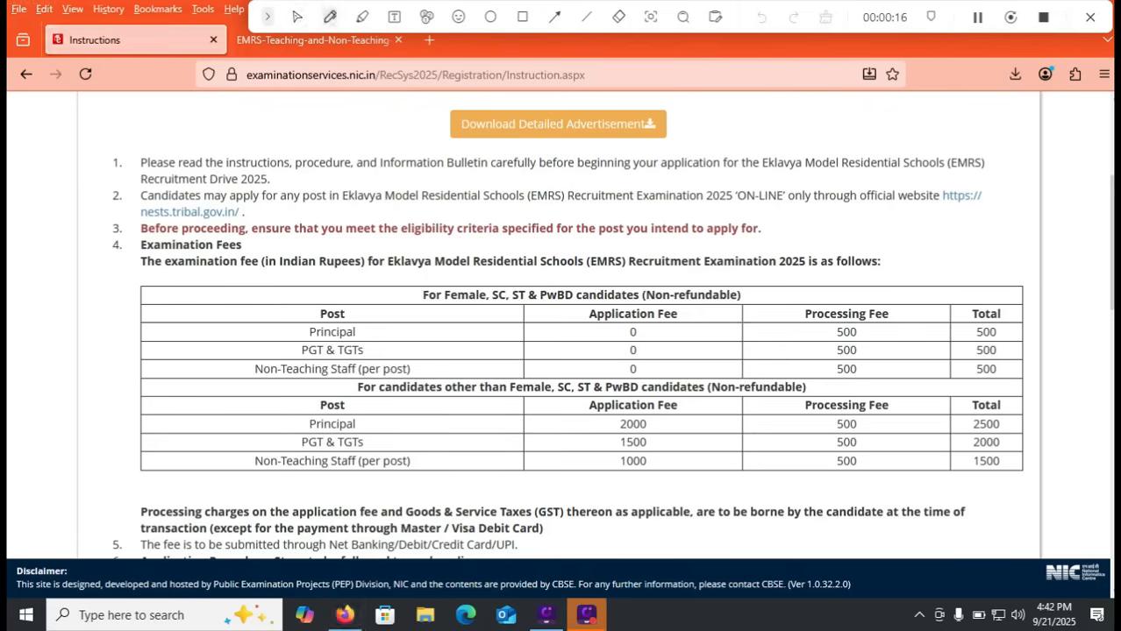
{"action": "left_click_drag", "start_coordinate": [861, 338], "coordinate": [896, 323]}
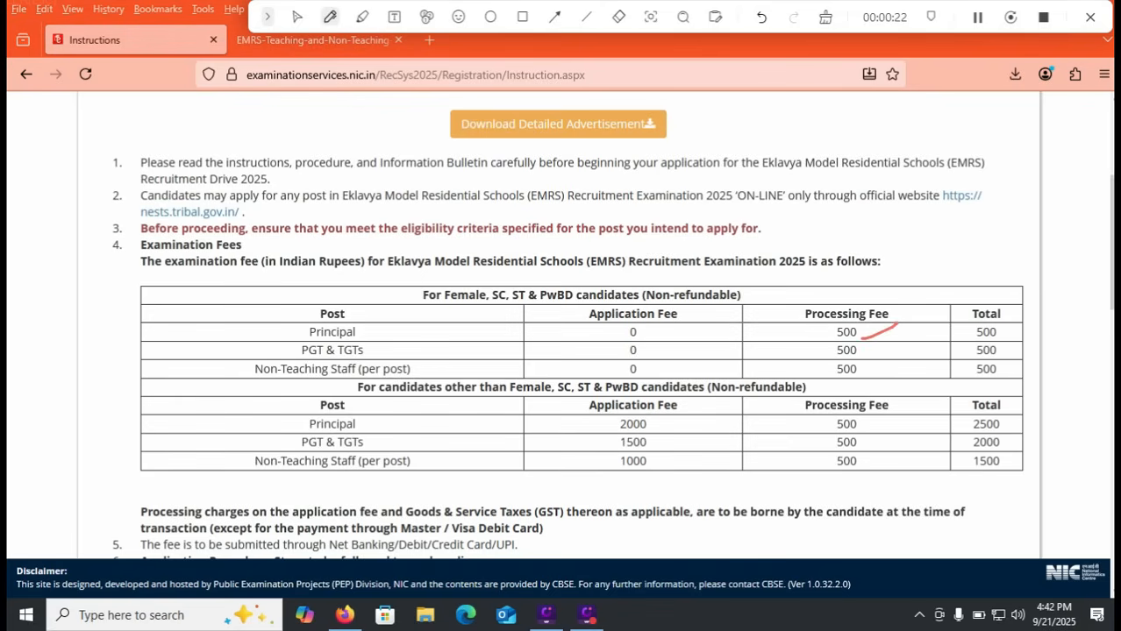
{"action": "left_click_drag", "start_coordinate": [920, 328], "coordinate": [921, 488]}
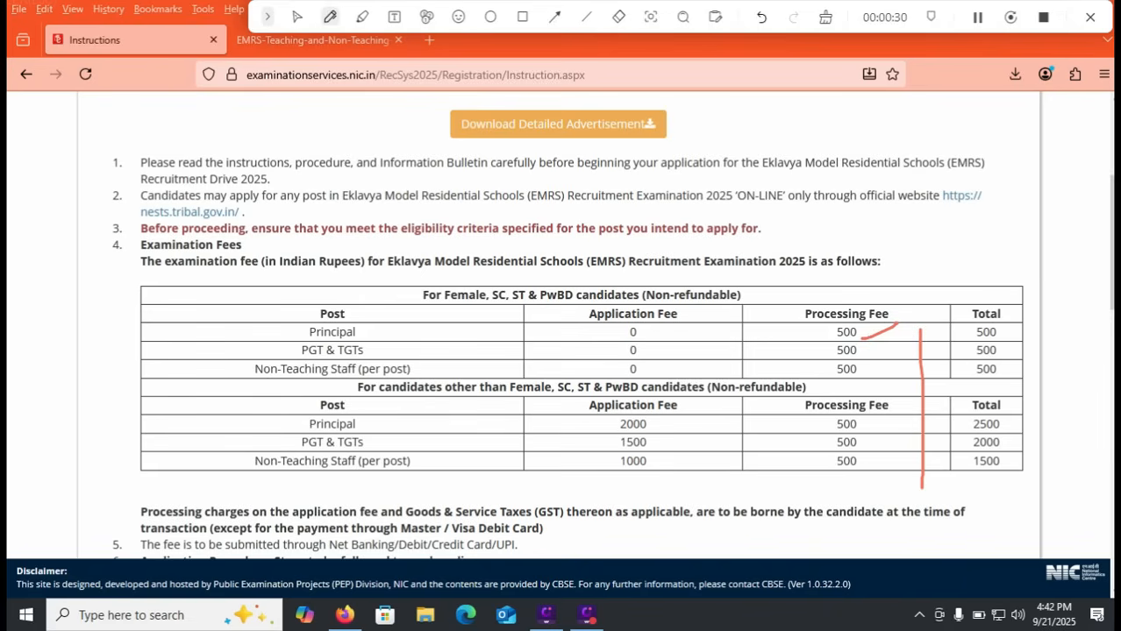
{"action": "left_click_drag", "start_coordinate": [656, 433], "coordinate": [732, 403]}
{"action": "left_click_drag", "start_coordinate": [679, 447], "coordinate": [720, 436]}
{"action": "left_click_drag", "start_coordinate": [670, 474], "coordinate": [733, 467]}
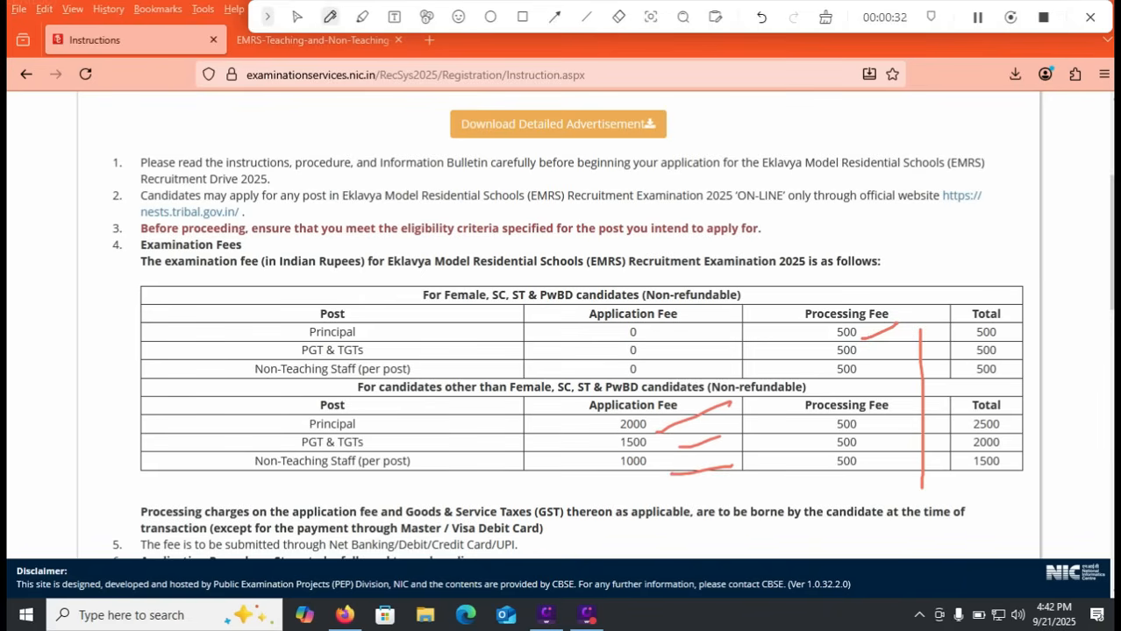
{"action": "key", "text": "Escape"}
Step: Accept the declaration below the instructions and draw a rectangle around the option to proceed to registration
{"action": "scroll", "coordinate": [582, 351], "scroll_direction": "down", "scroll_amount": 2}
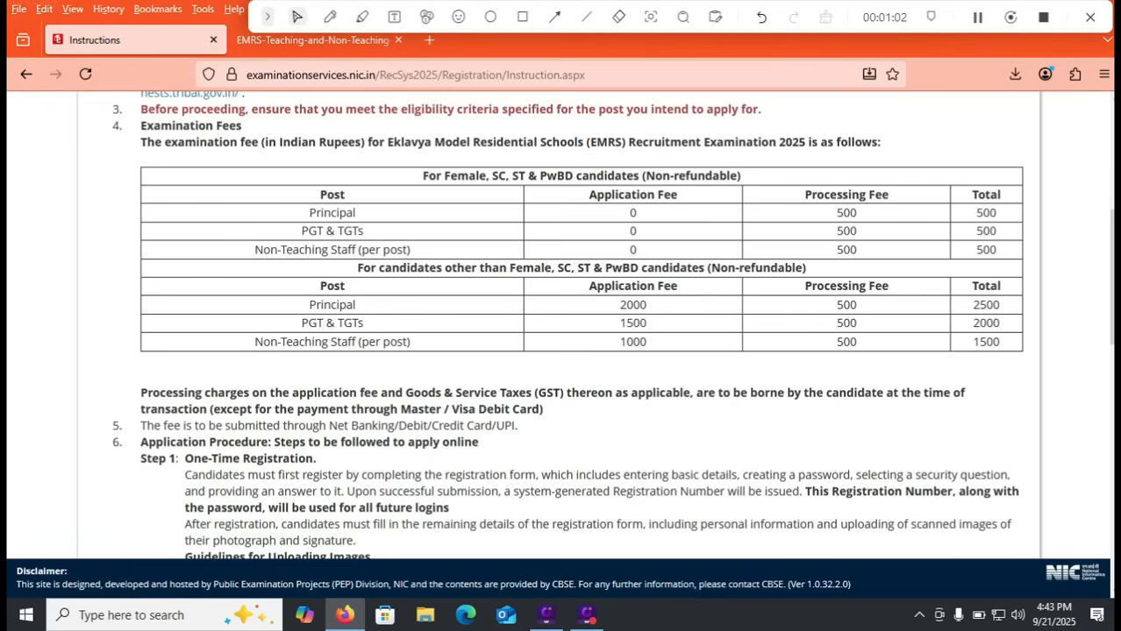
{"action": "scroll", "coordinate": [561, 324], "scroll_direction": "down", "scroll_amount": 10}
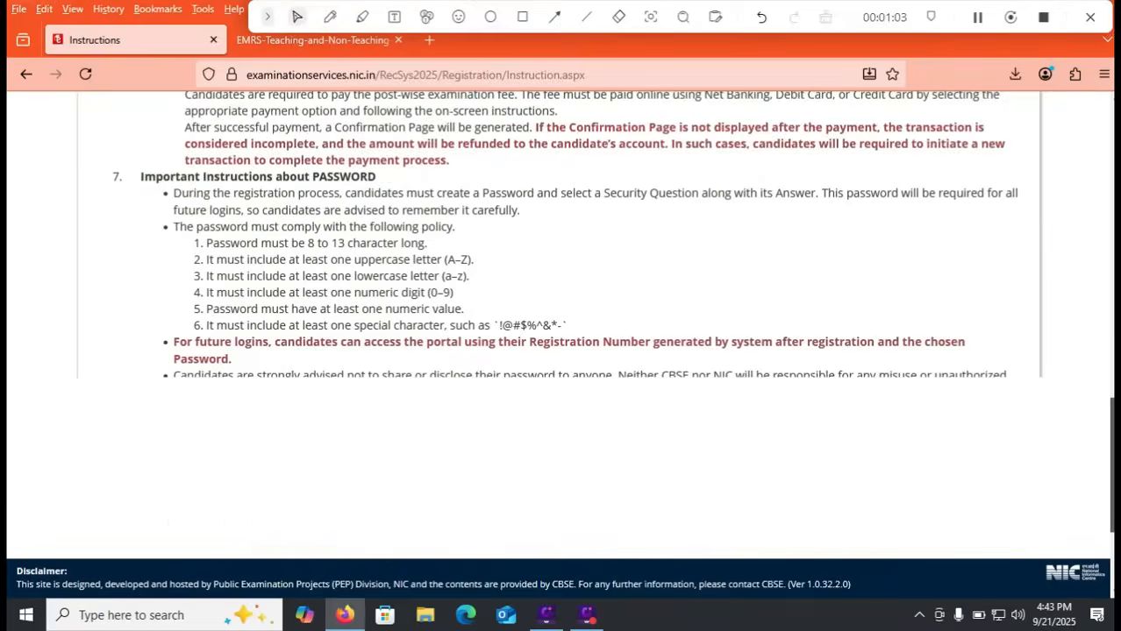
{"action": "left_click", "coordinate": [99, 528]}
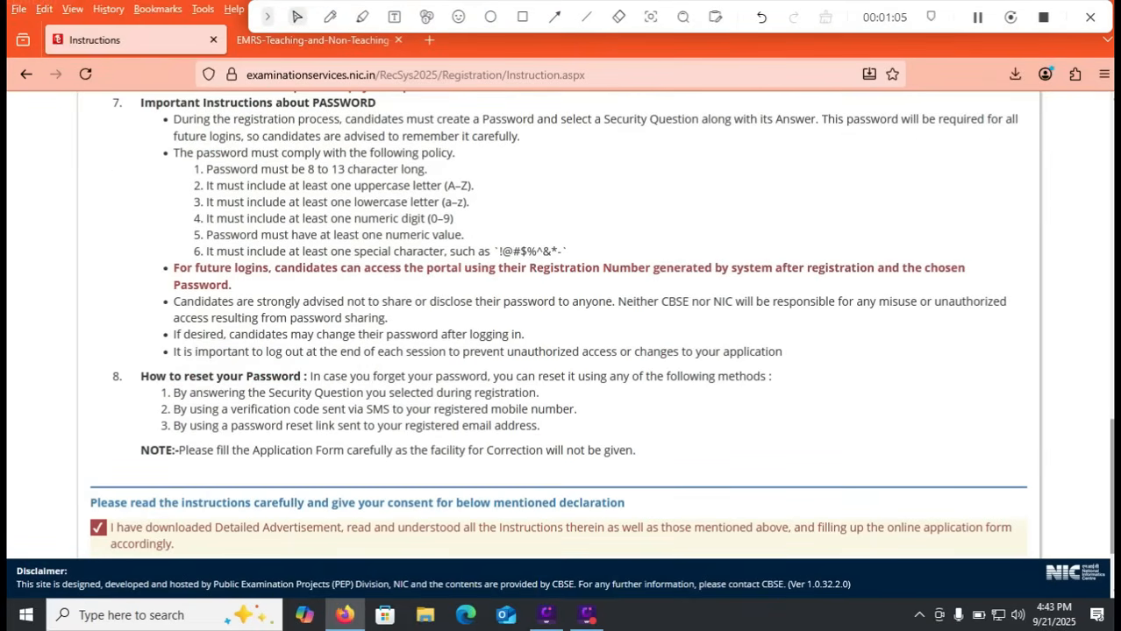
{"action": "scroll", "coordinate": [561, 325], "scroll_direction": "down", "scroll_amount": 2}
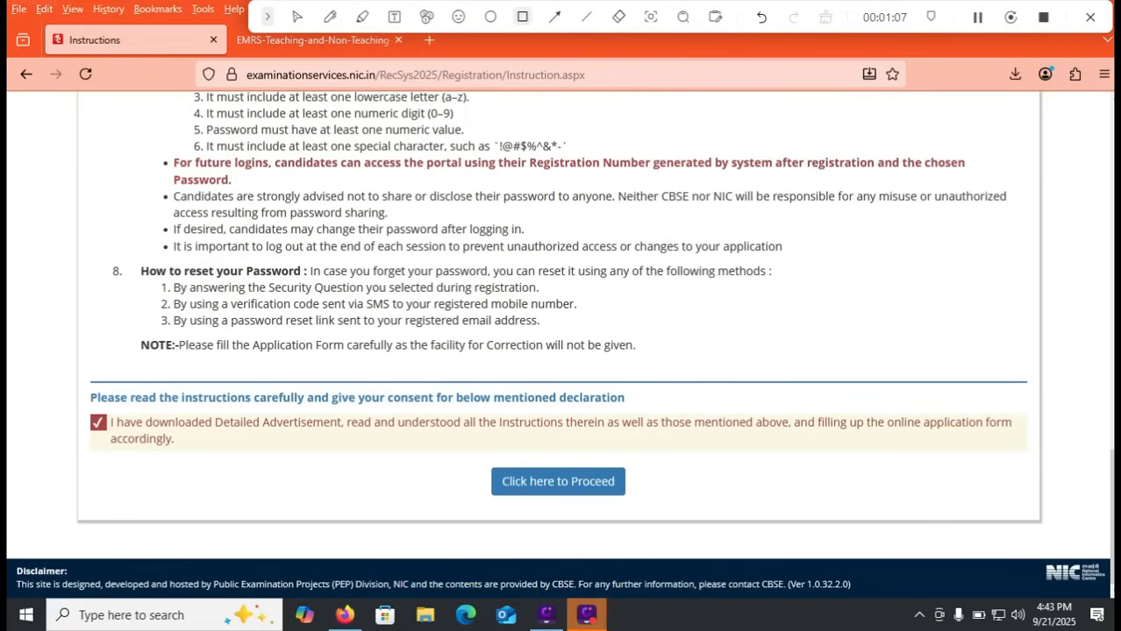
{"action": "left_click", "coordinate": [522, 17]}
{"action": "left_click_drag", "start_coordinate": [441, 457], "coordinate": [638, 498]}
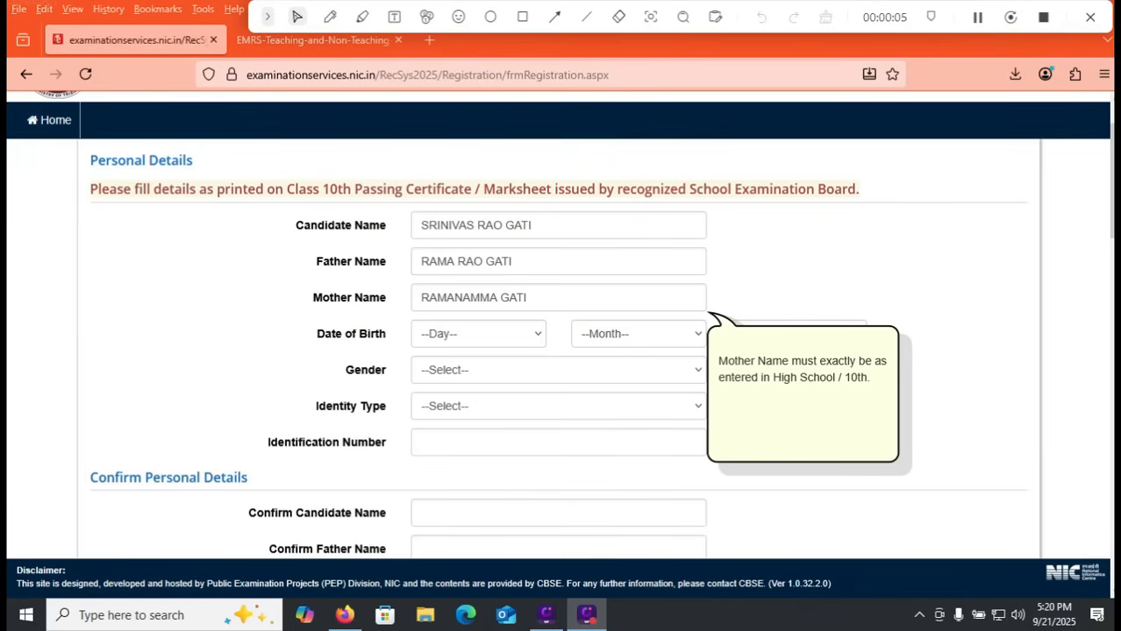
Step: Replace the candidate name in Personal Details with the candidate's corrected full name
{"action": "left_click", "coordinate": [554, 226]}
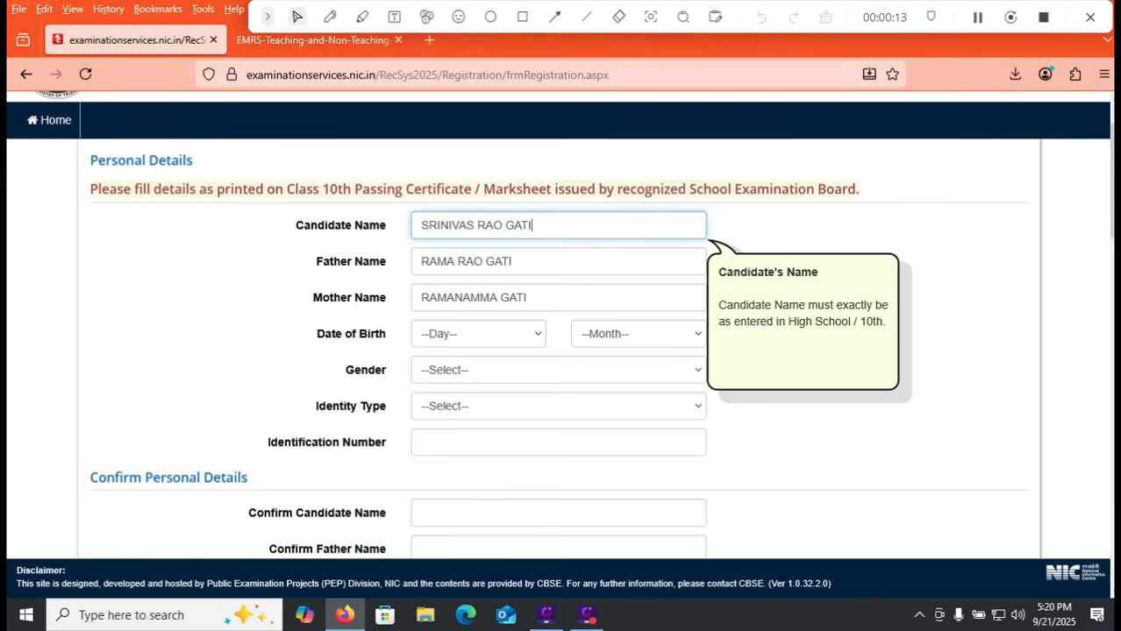
{"action": "key", "text": "ctrl+a"}
{"action": "type", "text": "sR"}
{"action": "key", "text": "BackSpace"}
{"action": "key", "text": "BackSpace"}
{"action": "type", "text": "SR"}
{"action": "key", "text": "BackSpace"}
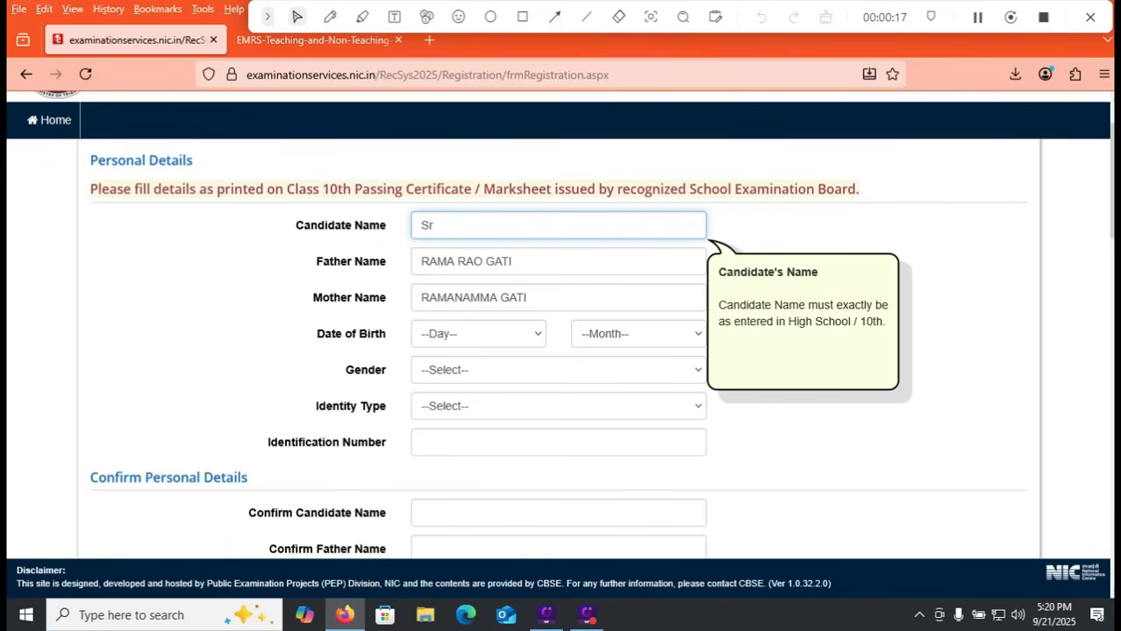
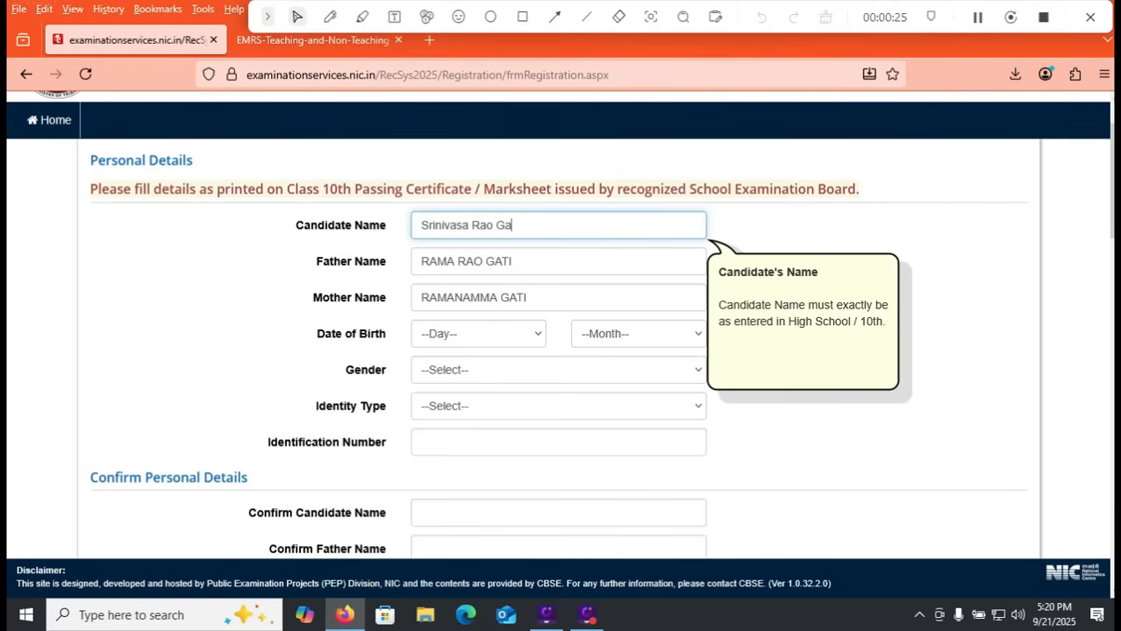
{"action": "key", "text": "Return"}
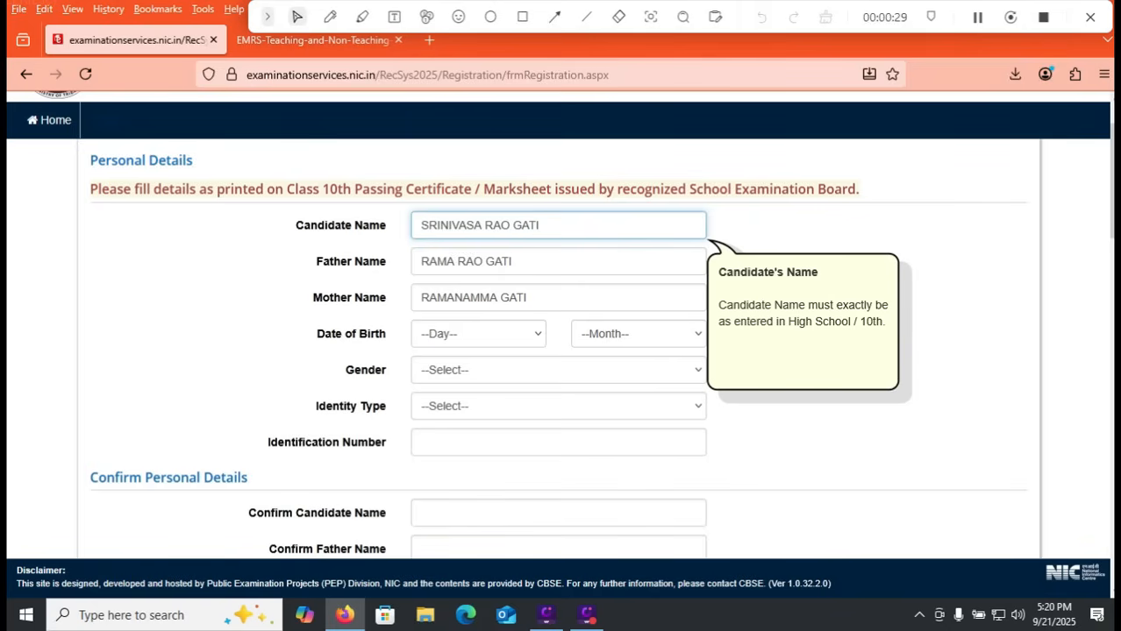
Step: Go through the father's and mother's name fields and select the candidate's date of birth by day, month and year
{"action": "left_click", "coordinate": [526, 262]}
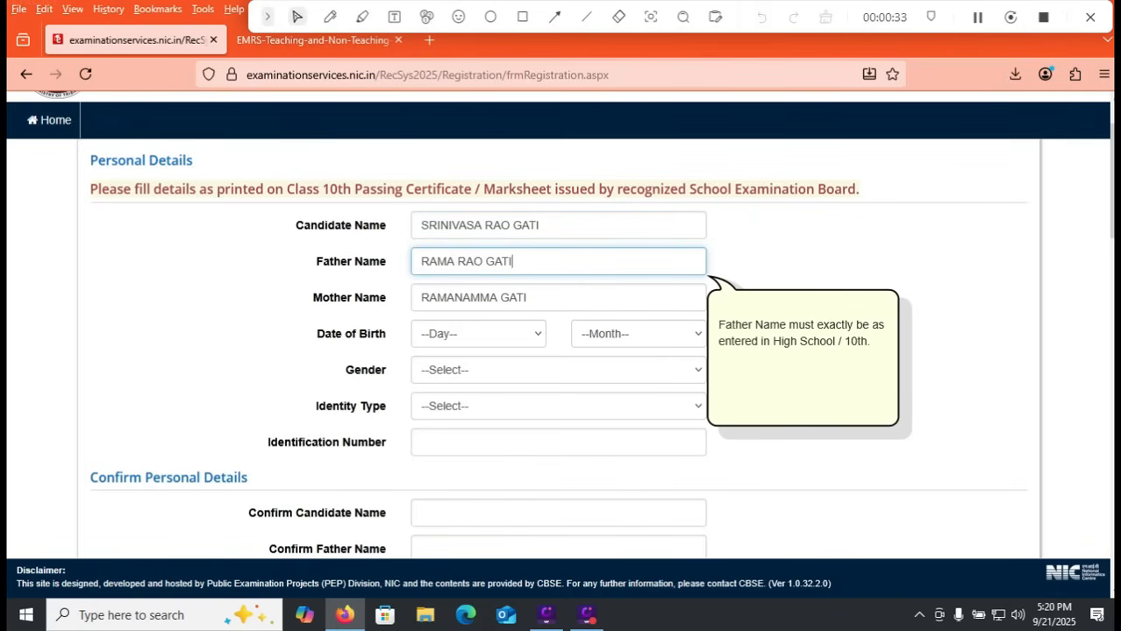
{"action": "left_click", "coordinate": [535, 297]}
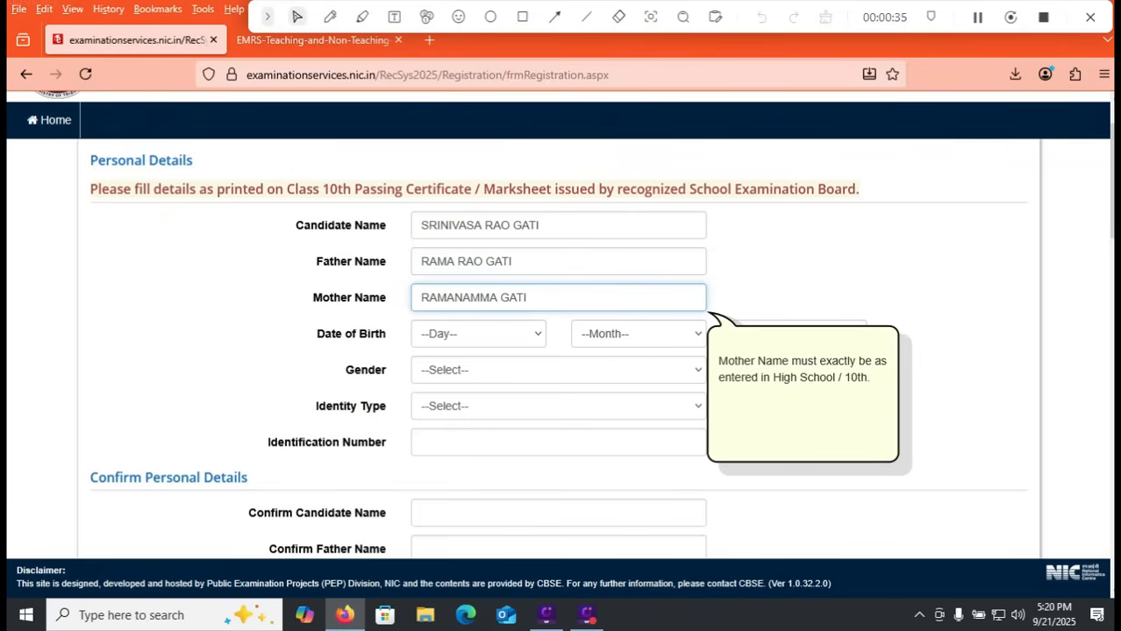
{"action": "left_click", "coordinate": [478, 334]}
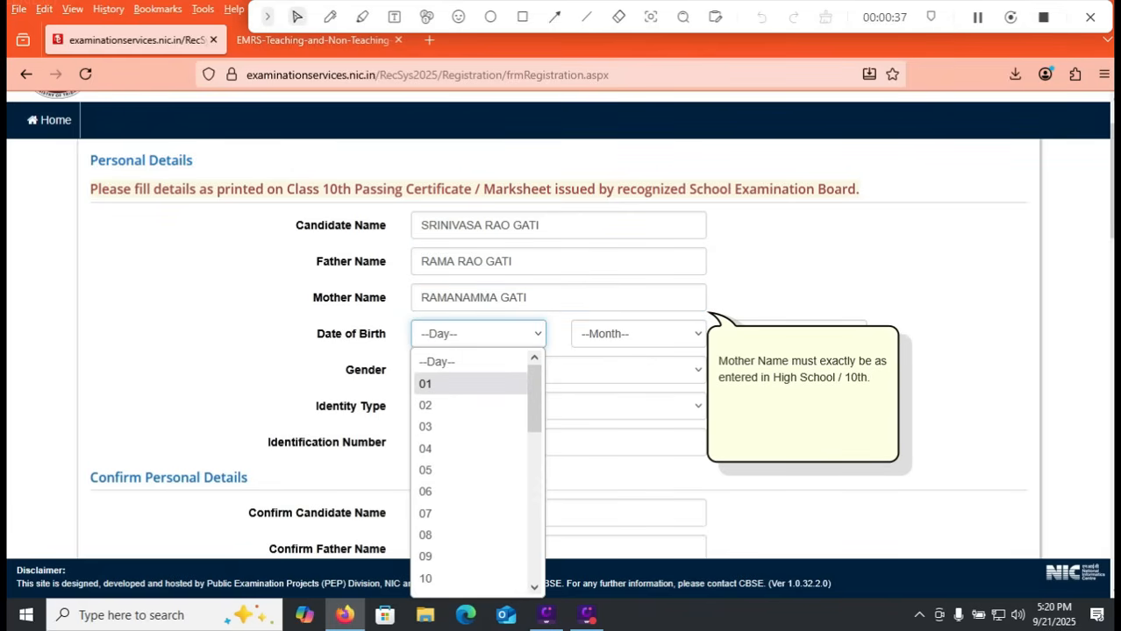
{"action": "left_click", "coordinate": [464, 383]}
{"action": "left_click", "coordinate": [638, 334]}
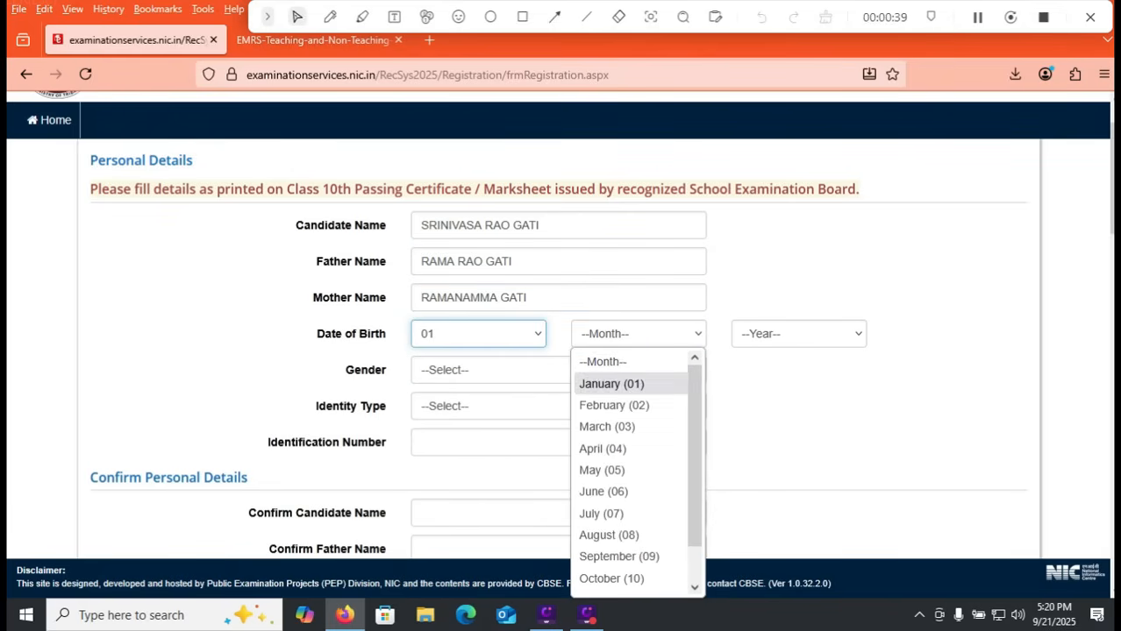
{"action": "left_click", "coordinate": [614, 380]}
{"action": "left_click", "coordinate": [798, 334]}
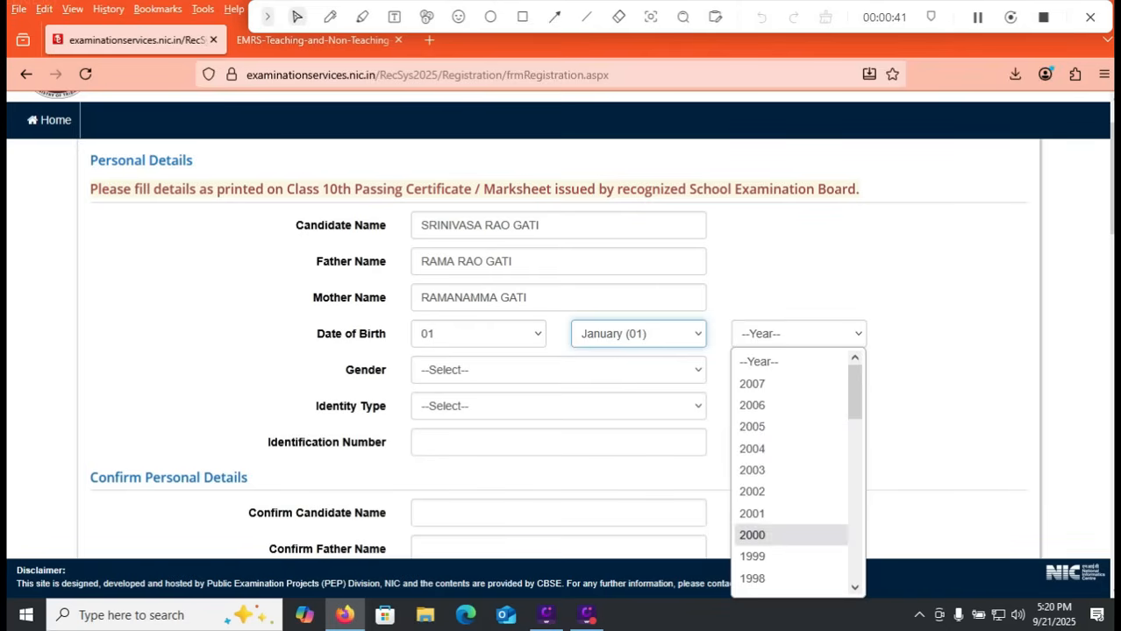
{"action": "left_click", "coordinate": [763, 535]}
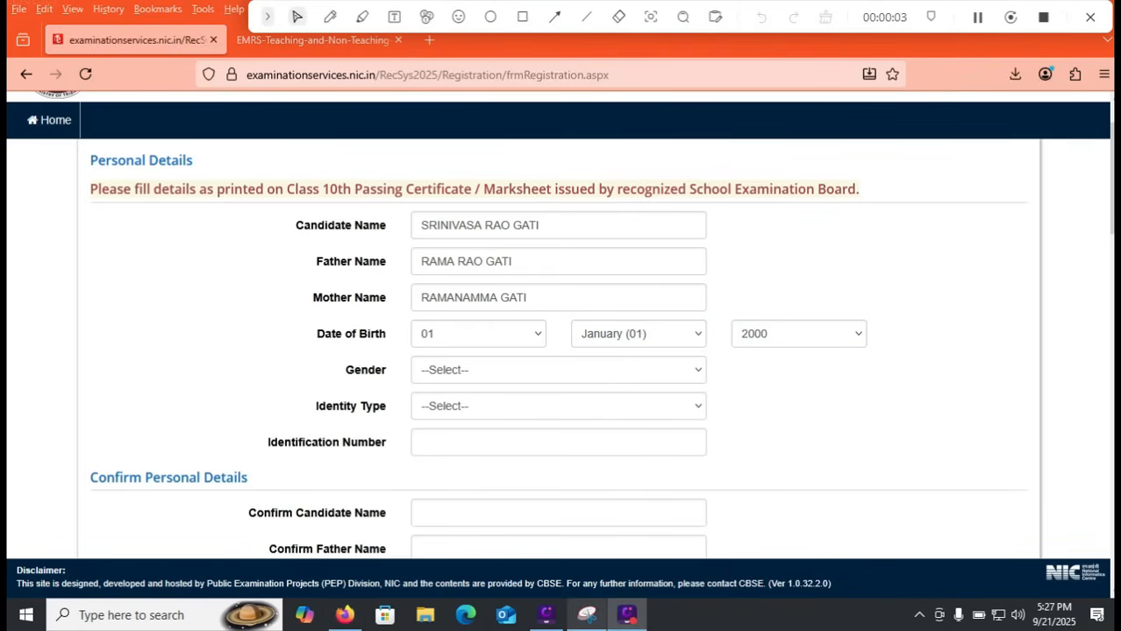
Step: Switch to the Age Limit table in Snipping Tool, mark the upper age limits and underline the handwritten note above the table
{"action": "left_click", "coordinate": [586, 615]}
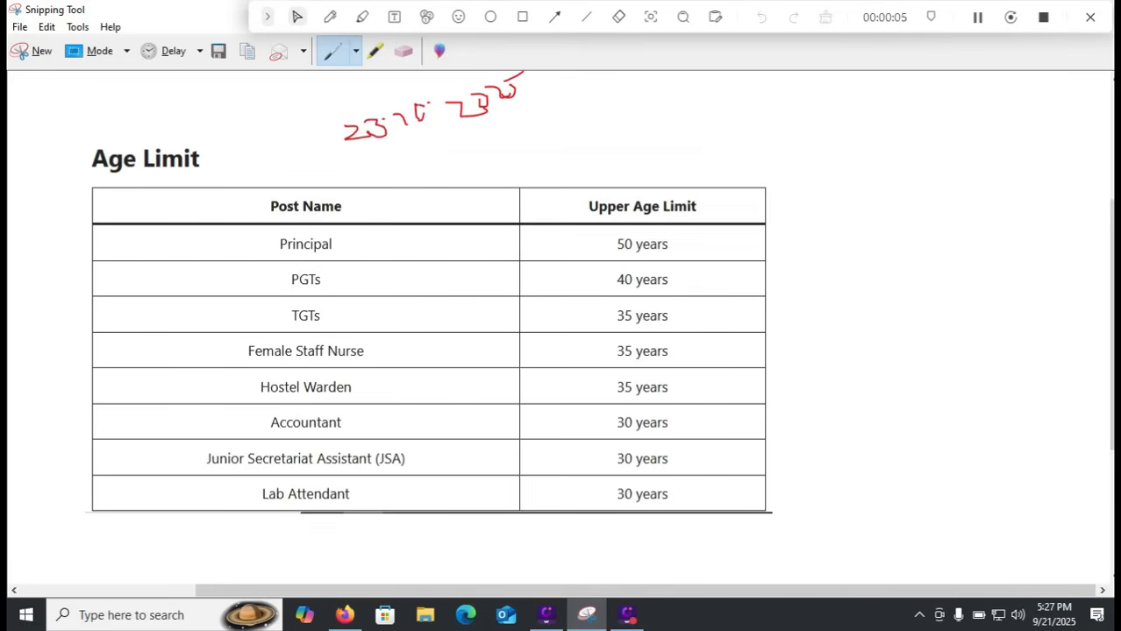
{"action": "left_click", "coordinate": [330, 16]}
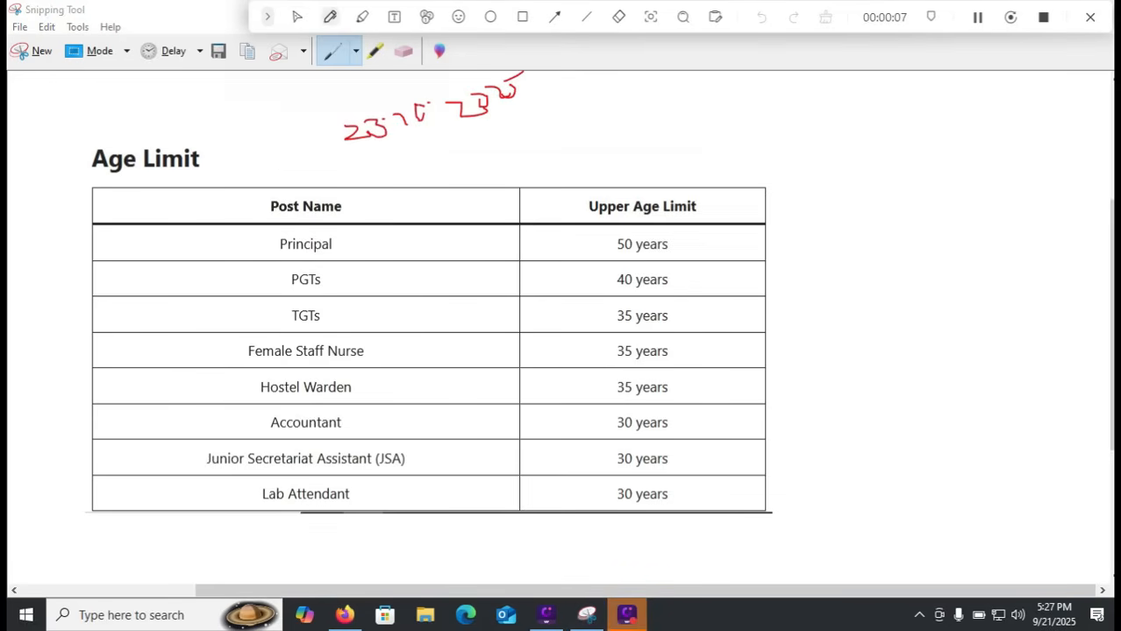
{"action": "left_click_drag", "start_coordinate": [693, 285], "coordinate": [720, 274]}
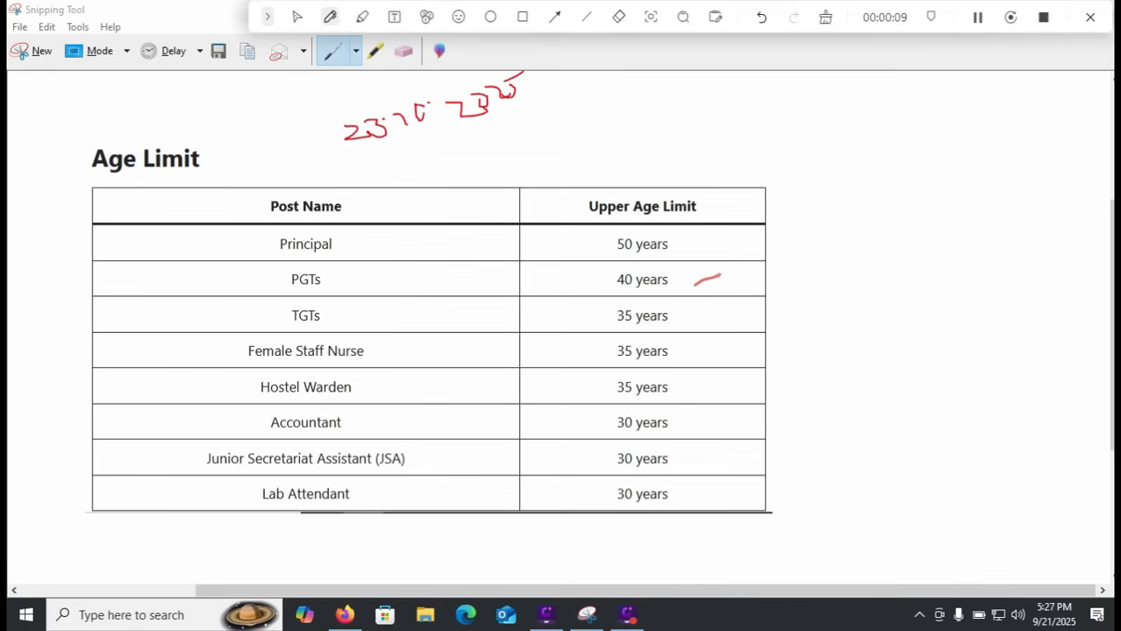
{"action": "left_click_drag", "start_coordinate": [676, 325], "coordinate": [713, 313]}
{"action": "left_click_drag", "start_coordinate": [684, 365], "coordinate": [745, 352]}
{"action": "left_click_drag", "start_coordinate": [696, 400], "coordinate": [722, 383]}
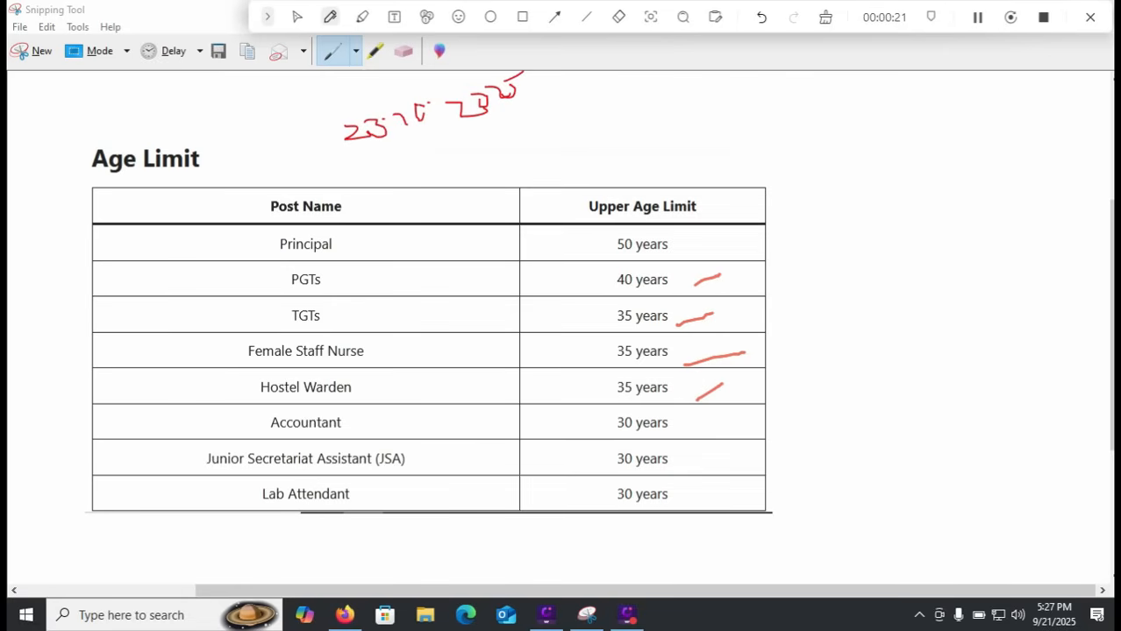
{"action": "left_click_drag", "start_coordinate": [706, 422], "coordinate": [712, 489]}
{"action": "left_click_drag", "start_coordinate": [363, 170], "coordinate": [604, 137]}
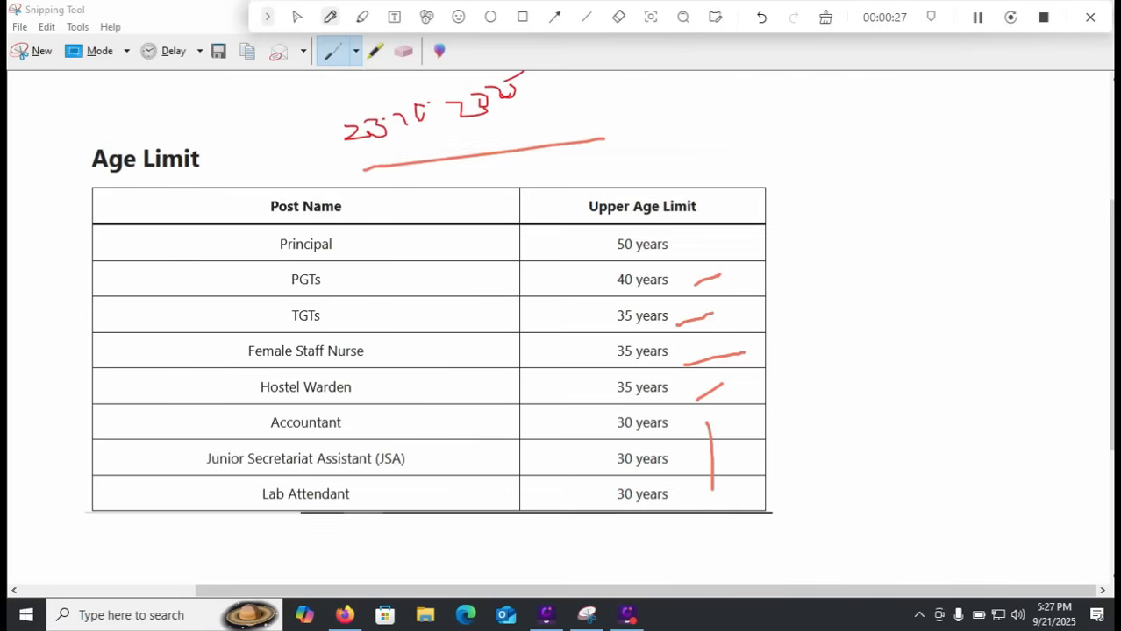
{"action": "left_click_drag", "start_coordinate": [581, 251], "coordinate": [581, 347]}
Step: Switch back to the registration form in Firefox and set the gender to Male and the identity type to Voter ID
{"action": "key", "text": "alt+Tab"}
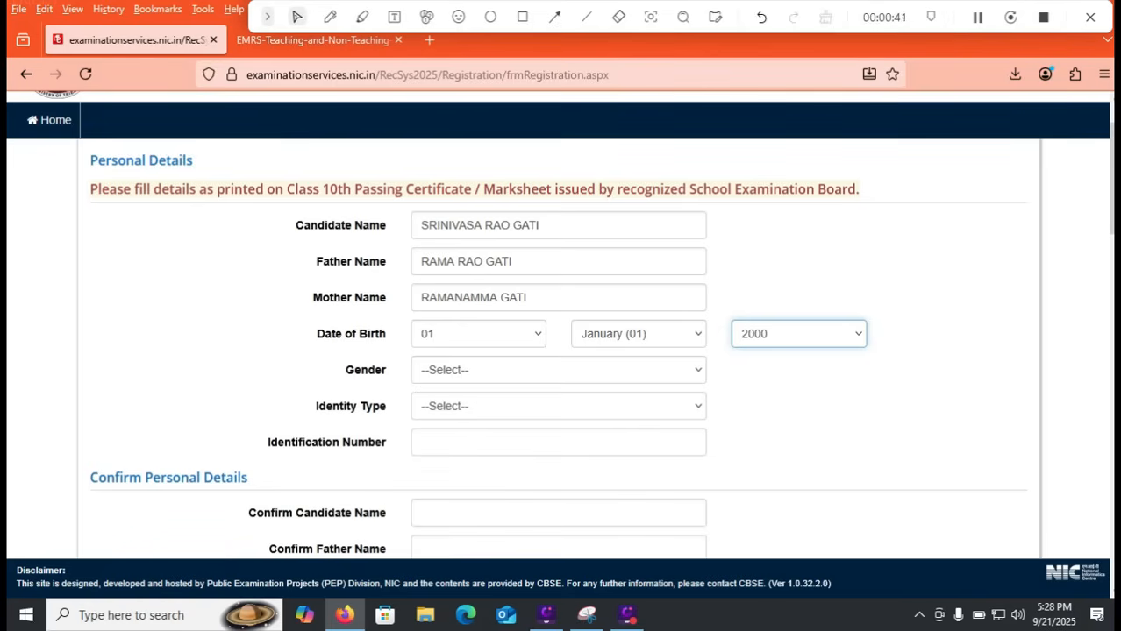
{"action": "left_click", "coordinate": [558, 370]}
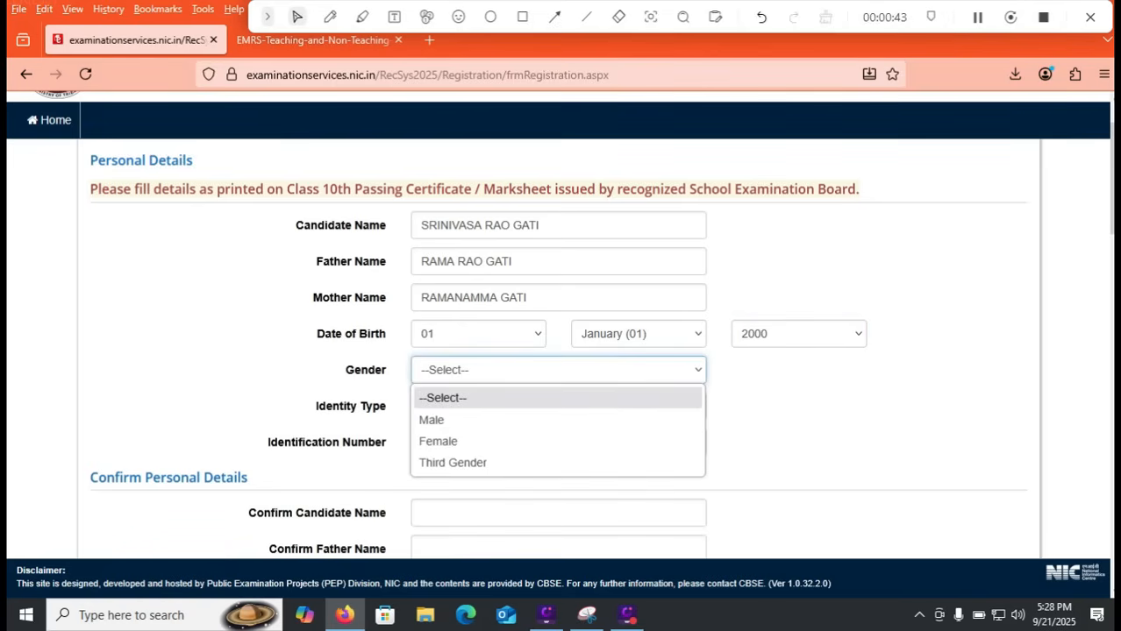
{"action": "key", "text": "Down"}
{"action": "key", "text": "Return"}
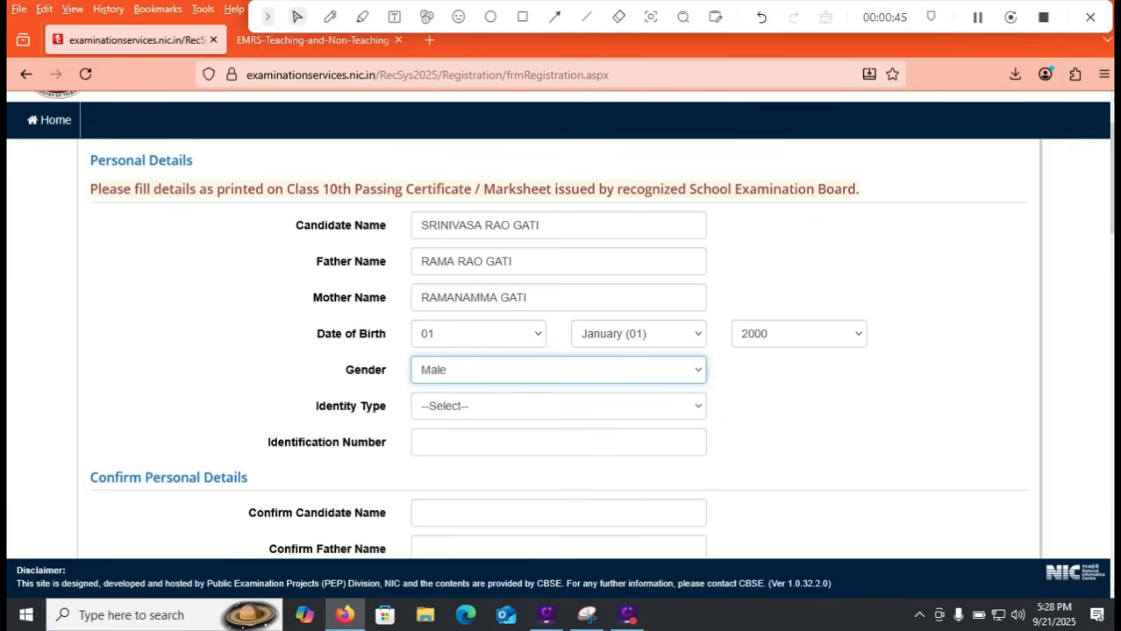
{"action": "left_click", "coordinate": [557, 406]}
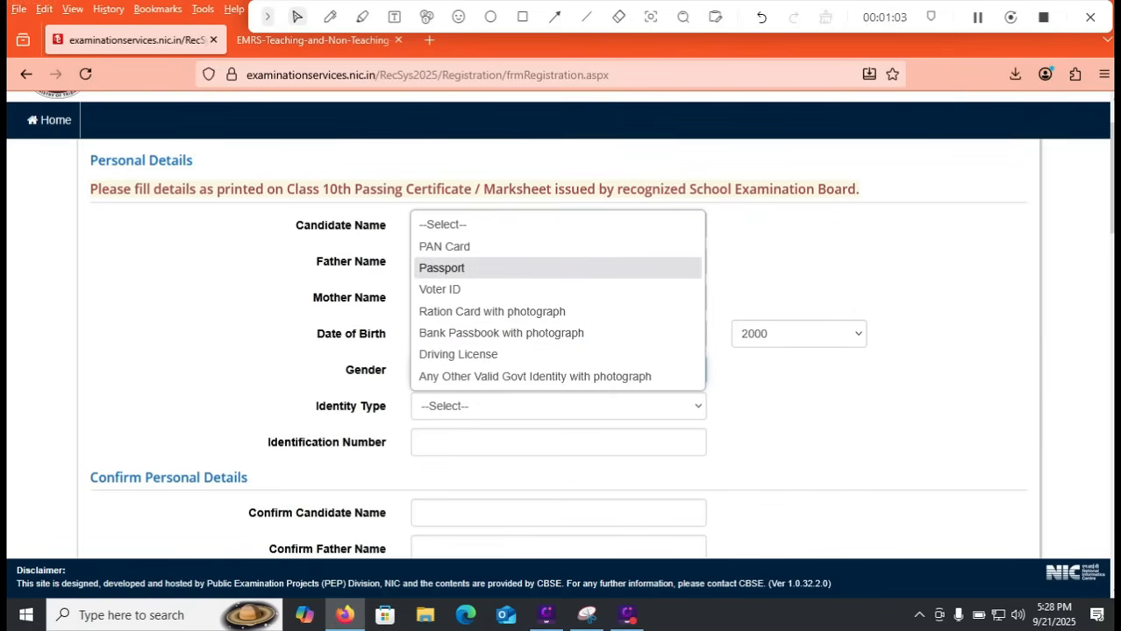
{"action": "left_click", "coordinate": [439, 289]}
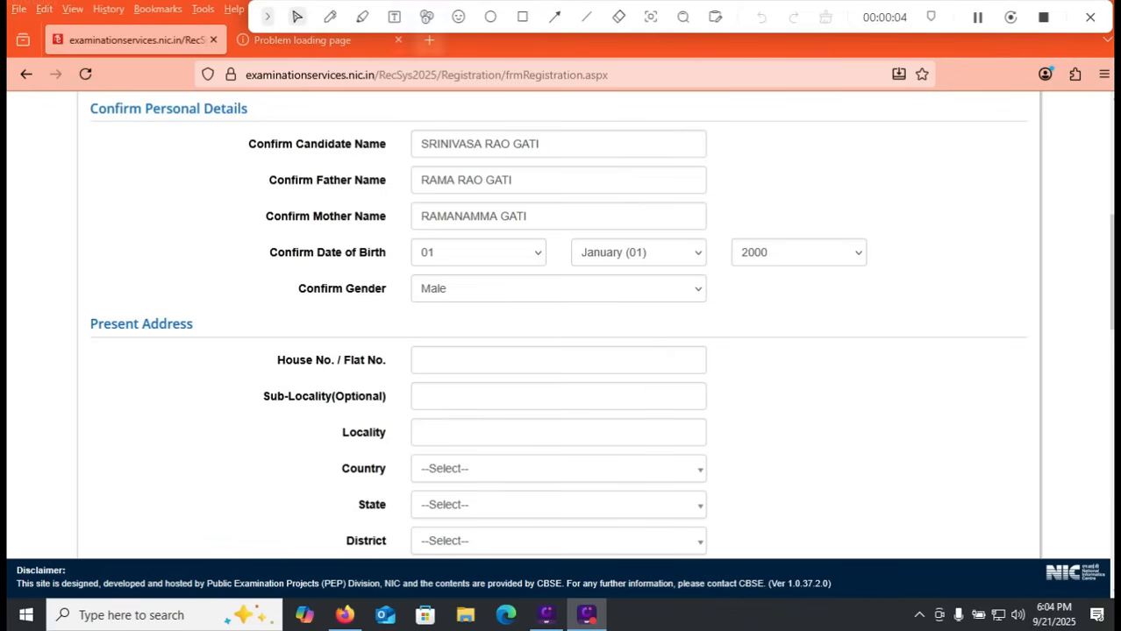
Step: Draw a rectangle around all the Confirm Personal Details fields, from candidate name to gender
{"action": "left_click", "coordinate": [522, 17]}
{"action": "mouse_move", "coordinate": [220, 120]}
{"action": "left_mouse_down"}
{"action": "mouse_move", "coordinate": [372, 221]}
{"action": "mouse_move", "coordinate": [891, 319]}
{"action": "left_mouse_up"}
{"action": "left_click", "coordinate": [297, 17]}
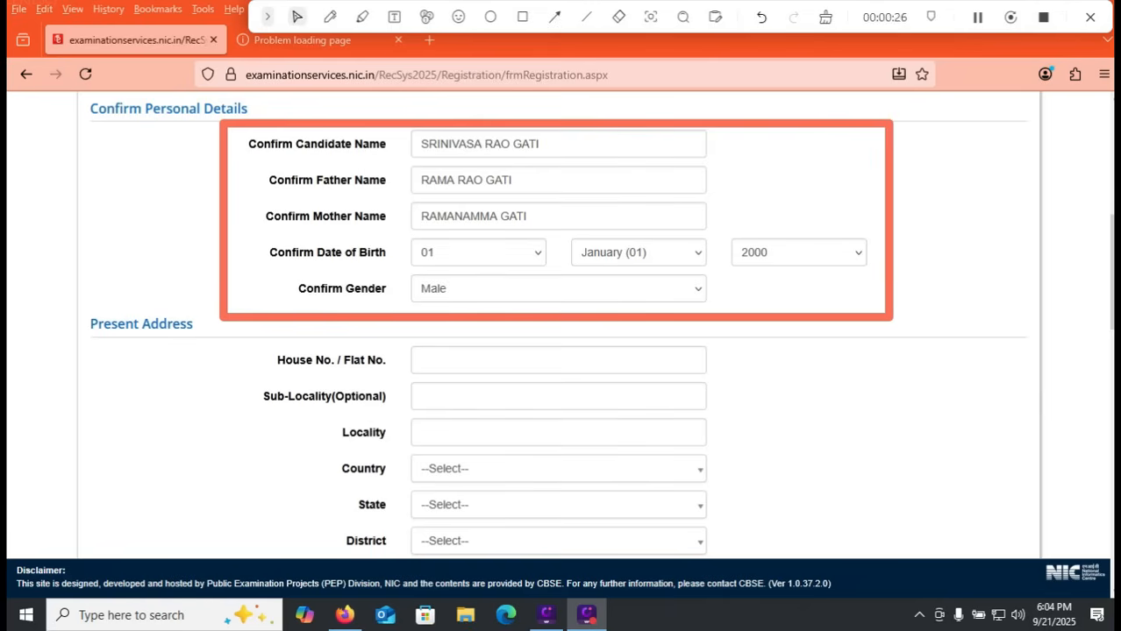
Step: Go to the Present Address section's locality field and set the country to India
{"action": "scroll", "coordinate": [561, 333], "scroll_direction": "down", "scroll_amount": 3}
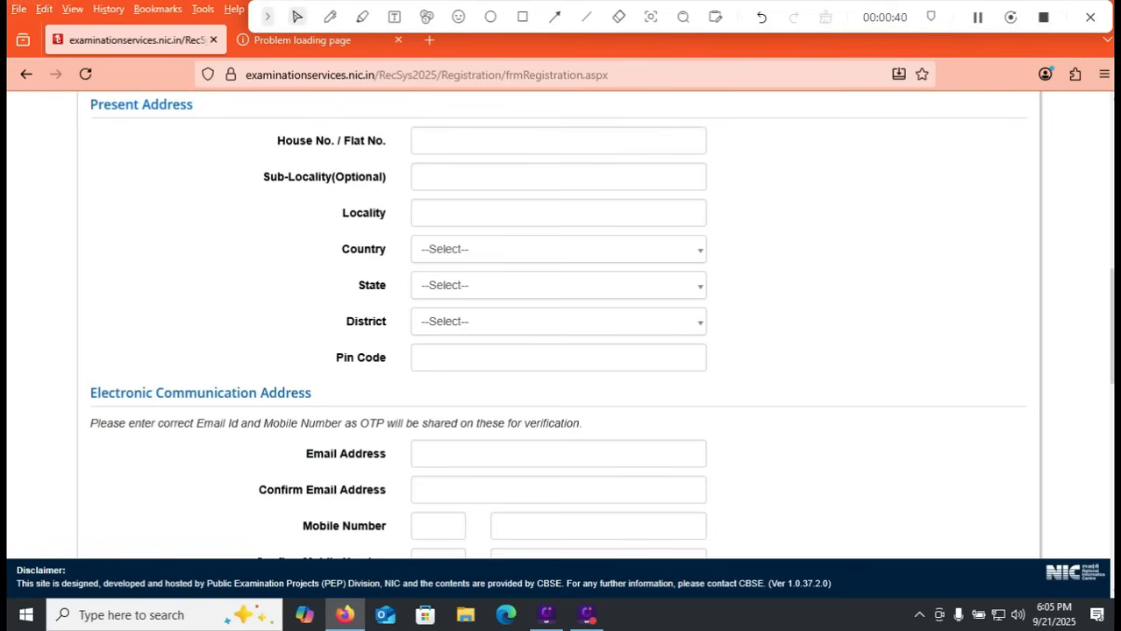
{"action": "left_click", "coordinate": [558, 213]}
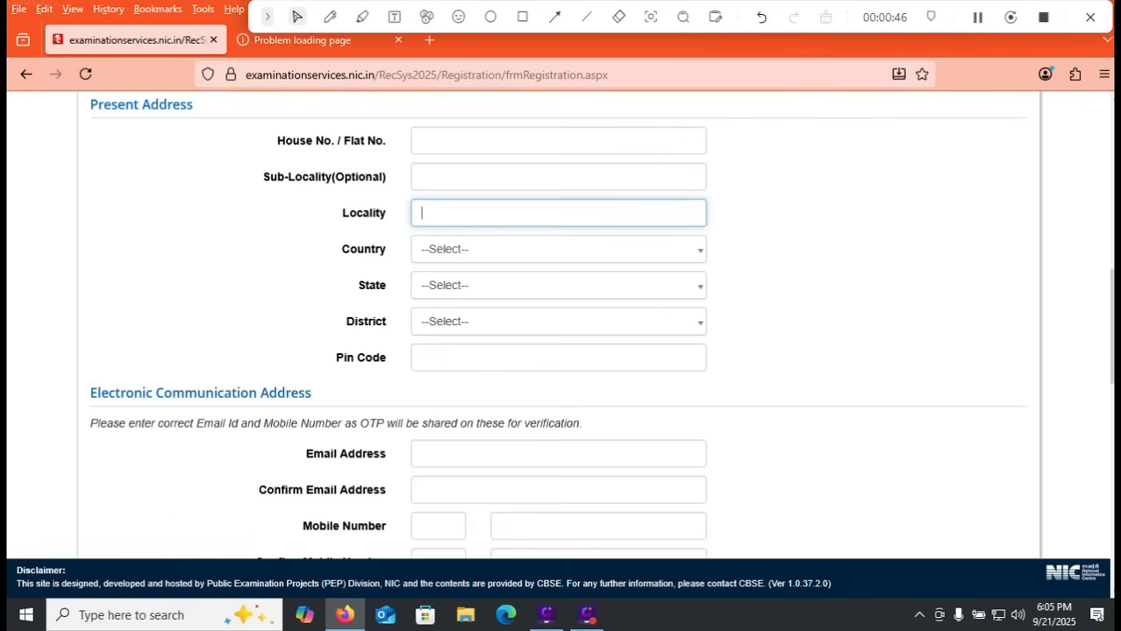
{"action": "left_click", "coordinate": [558, 249]}
{"action": "left_click", "coordinate": [558, 326]}
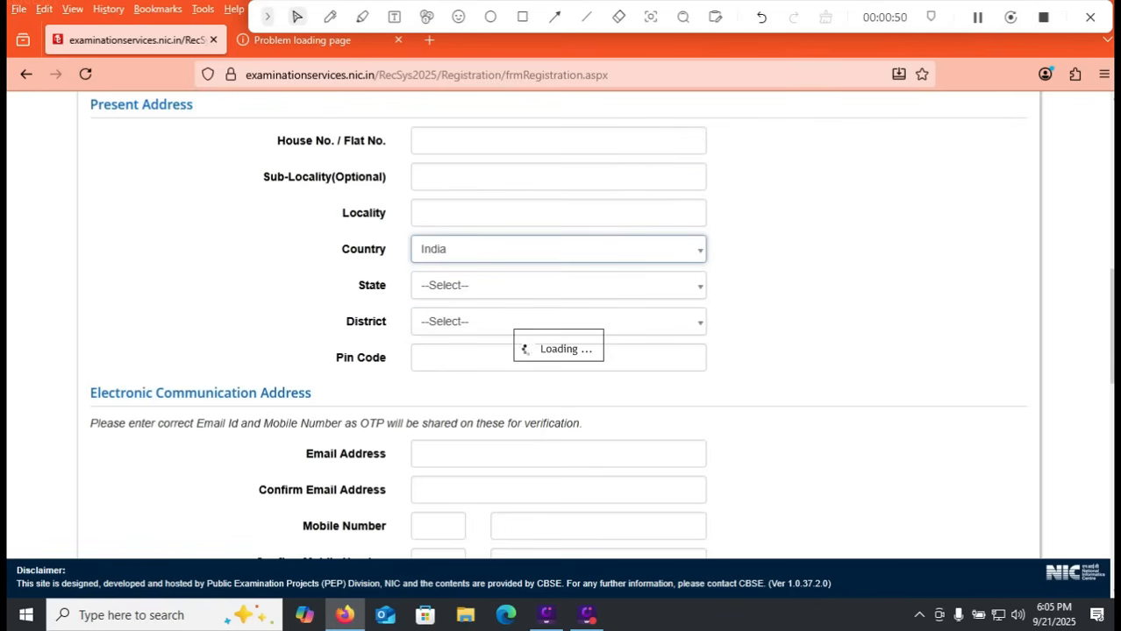
Step: Set the present address state to ANDHRA PRADESH and the district to CHITTOOR
{"action": "left_click", "coordinate": [557, 286]}
{"action": "key", "text": "Down"}
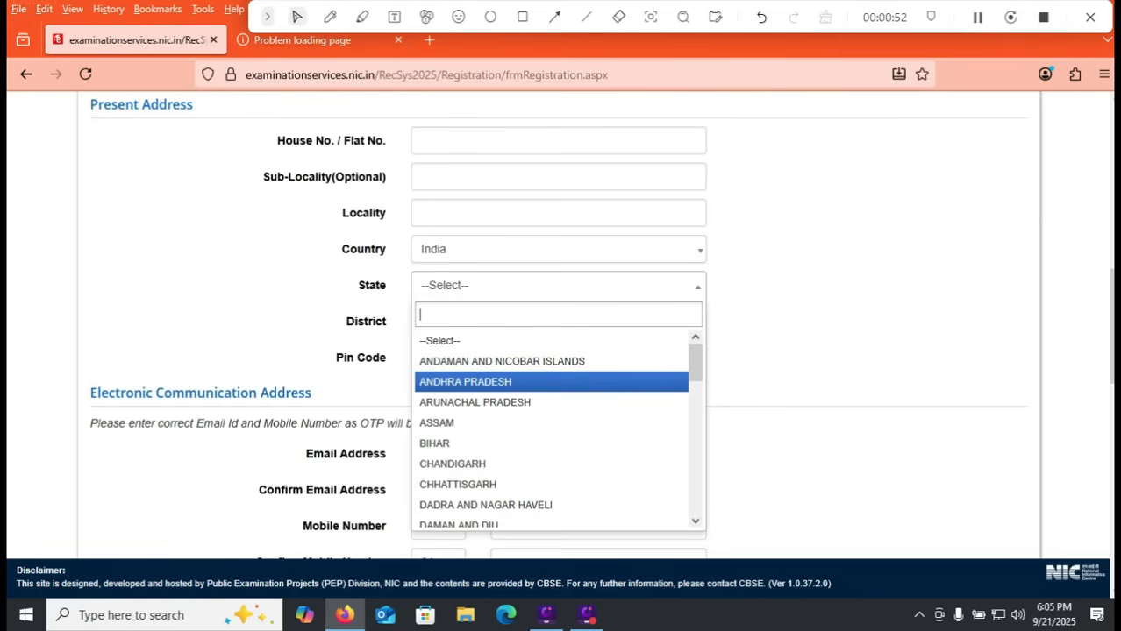
{"action": "key", "text": "Return"}
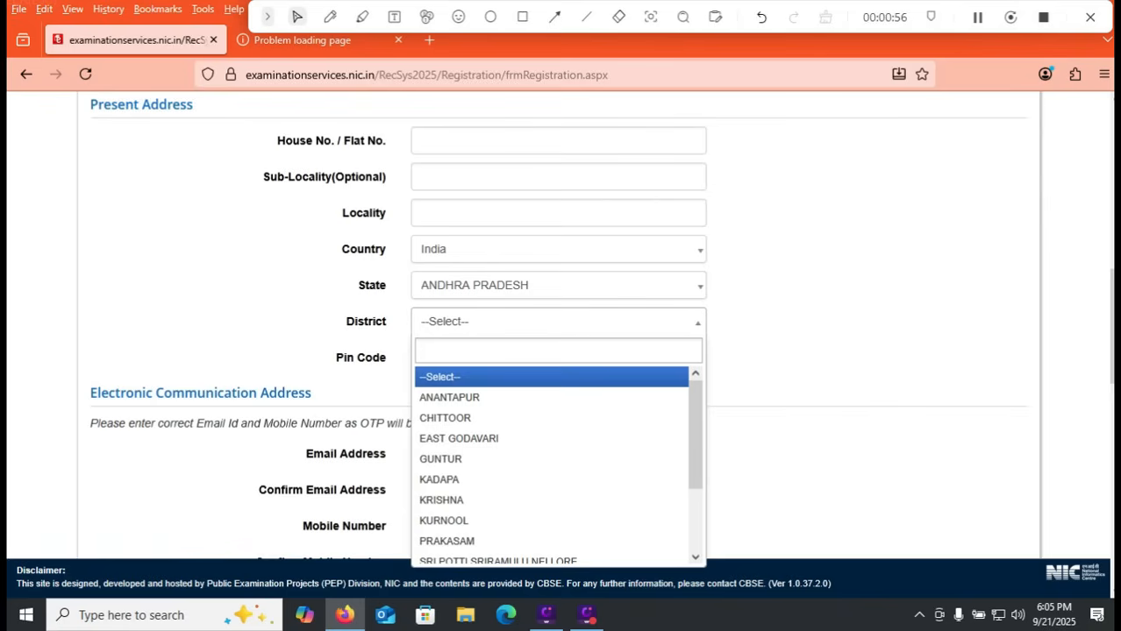
{"action": "scroll", "coordinate": [552, 464], "scroll_direction": "down", "scroll_amount": 2}
{"action": "scroll", "coordinate": [552, 464], "scroll_direction": "up", "scroll_amount": 3}
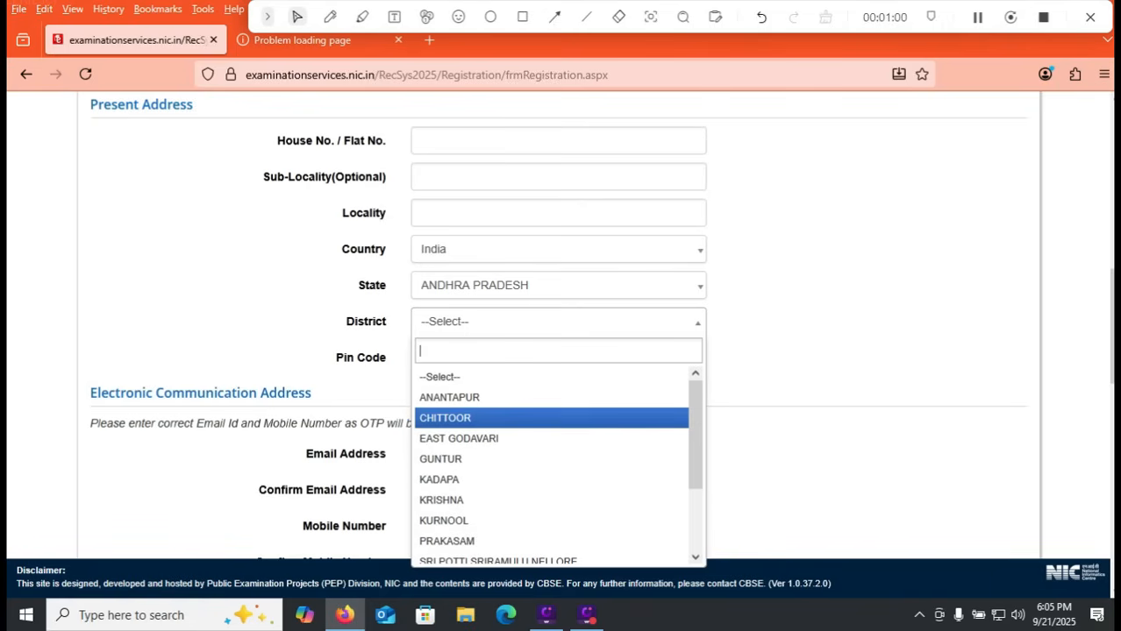
{"action": "left_click_drag", "start_coordinate": [1111, 326], "coordinate": [1111, 343]}
{"action": "mouse_move", "coordinate": [695, 385]}
{"action": "left_mouse_down"}
{"action": "mouse_move", "coordinate": [695, 447]}
{"action": "mouse_move", "coordinate": [696, 392]}
{"action": "left_mouse_up"}
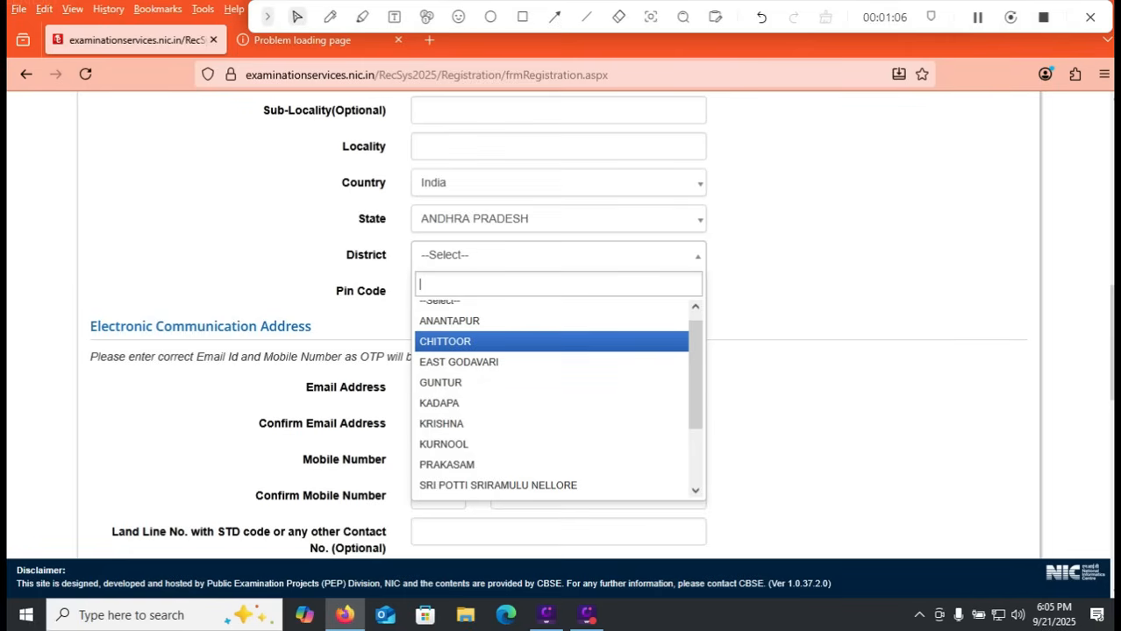
{"action": "left_click", "coordinate": [526, 342]}
Step: Change the present address state to TELANGANA and look through its district list without choosing one
{"action": "left_click", "coordinate": [544, 220]}
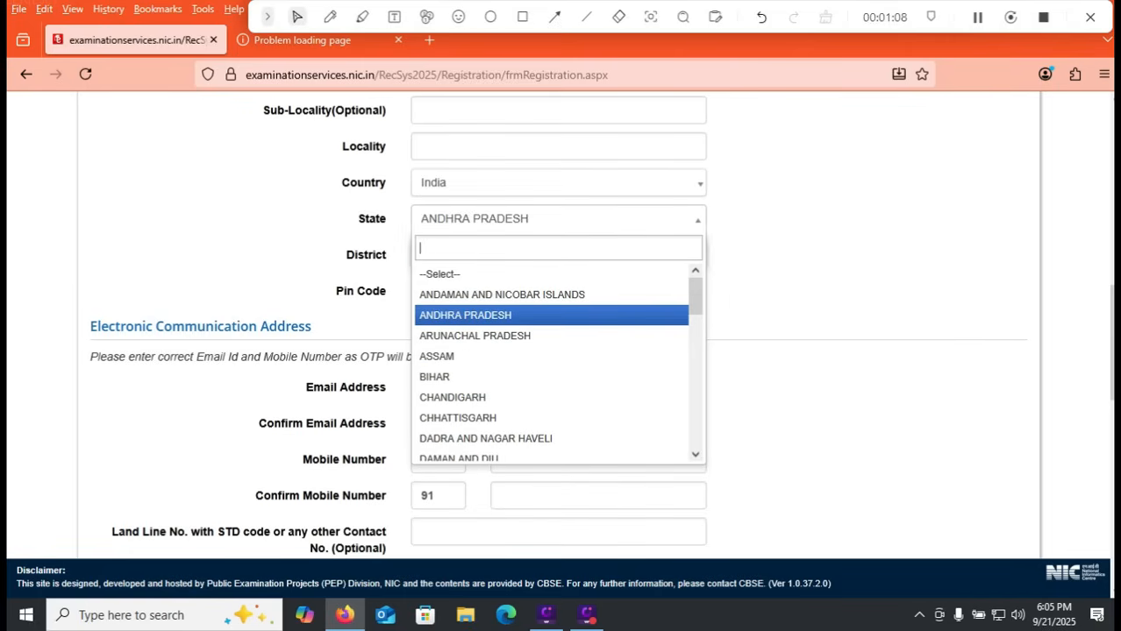
{"action": "left_click_drag", "start_coordinate": [695, 296], "coordinate": [695, 429]}
{"action": "left_click", "coordinate": [464, 368]}
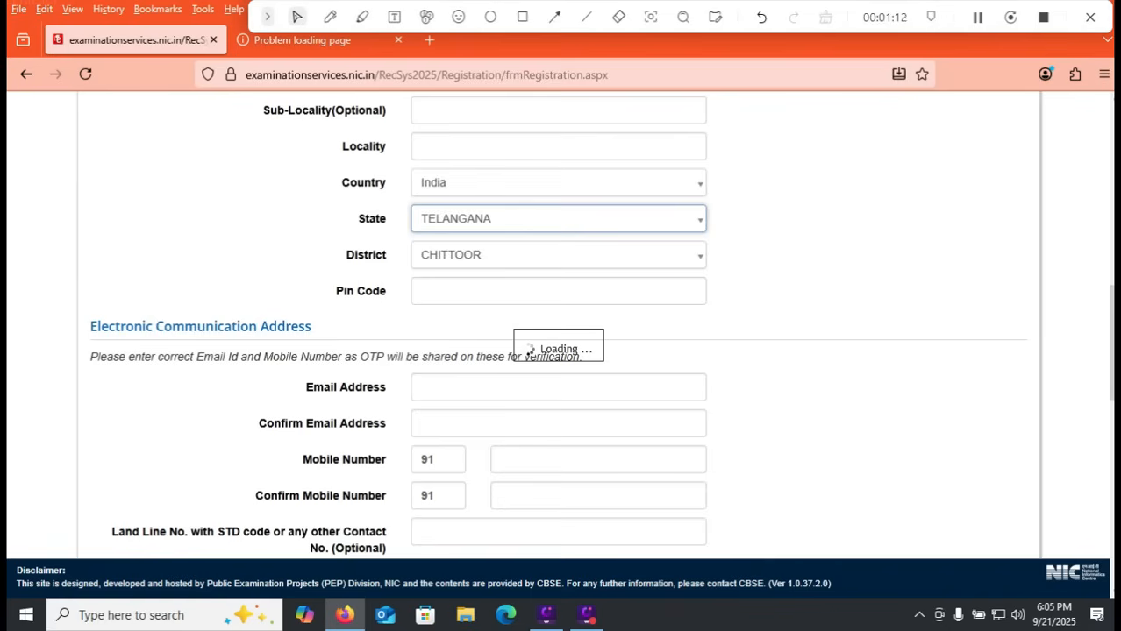
{"action": "left_click", "coordinate": [544, 255]}
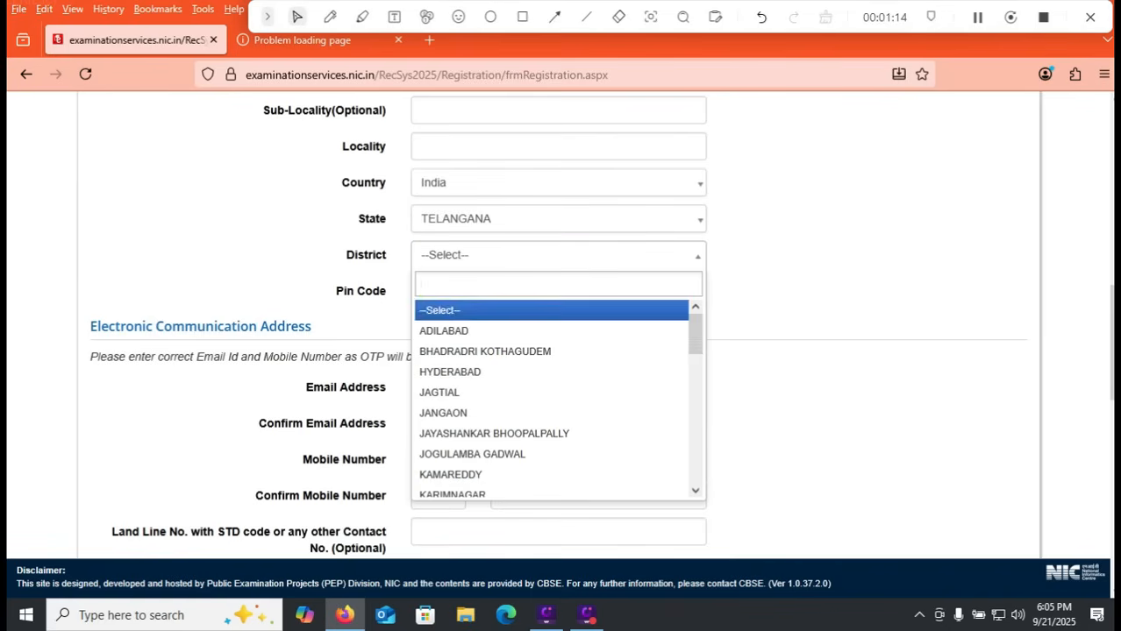
{"action": "left_click_drag", "start_coordinate": [696, 334], "coordinate": [695, 464]}
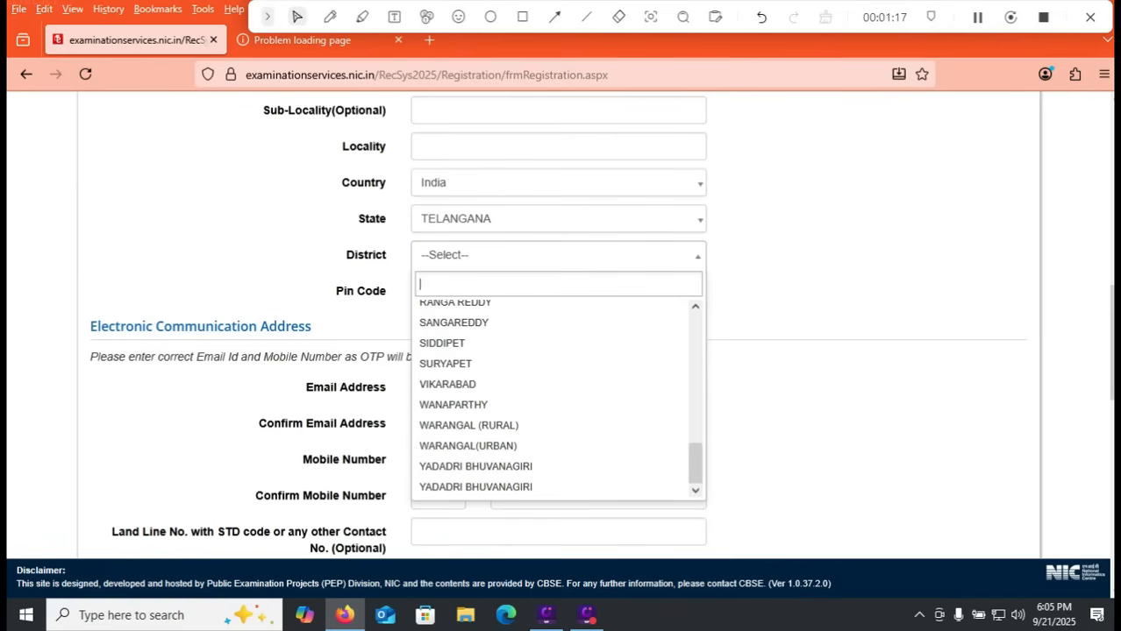
{"action": "scroll", "coordinate": [558, 401], "scroll_direction": "up", "scroll_amount": 1}
{"action": "key", "text": "Escape"}
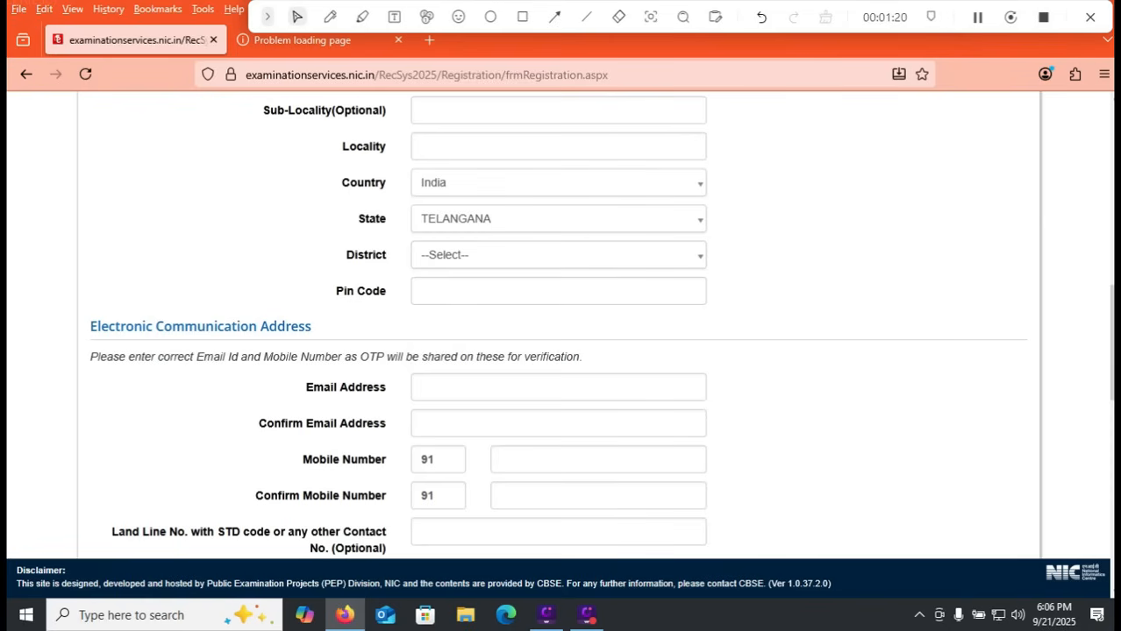
Step: Go through the email address fields and enter the candidate's mobile number in both the Mobile Number and Confirm Mobile Number fields
{"action": "scroll", "coordinate": [558, 325], "scroll_direction": "down", "scroll_amount": 2}
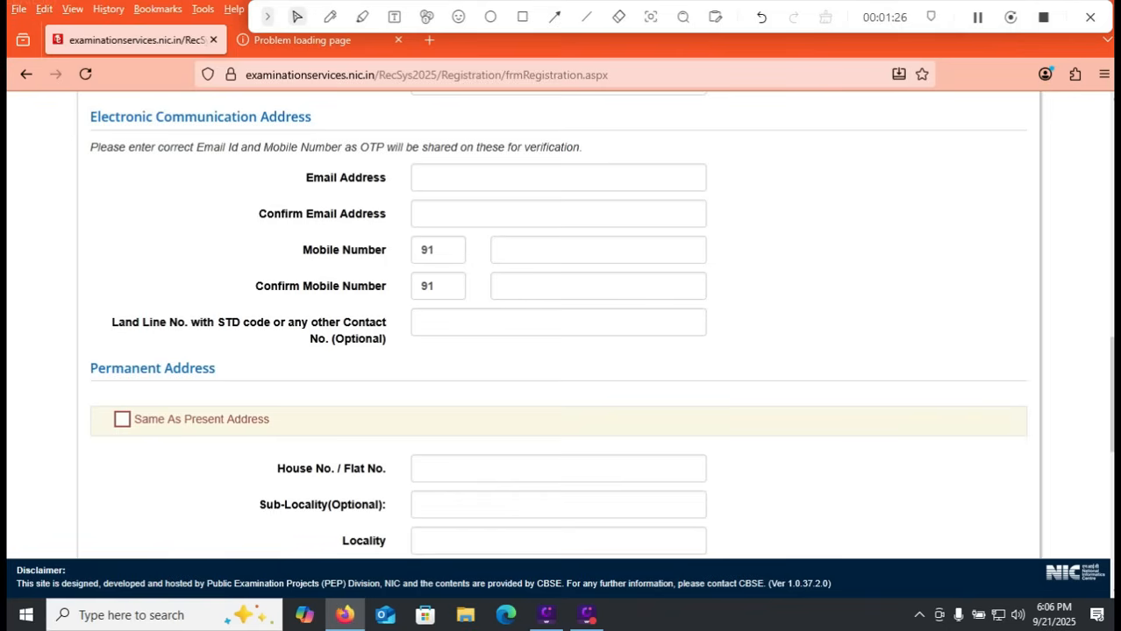
{"action": "left_click", "coordinate": [558, 178]}
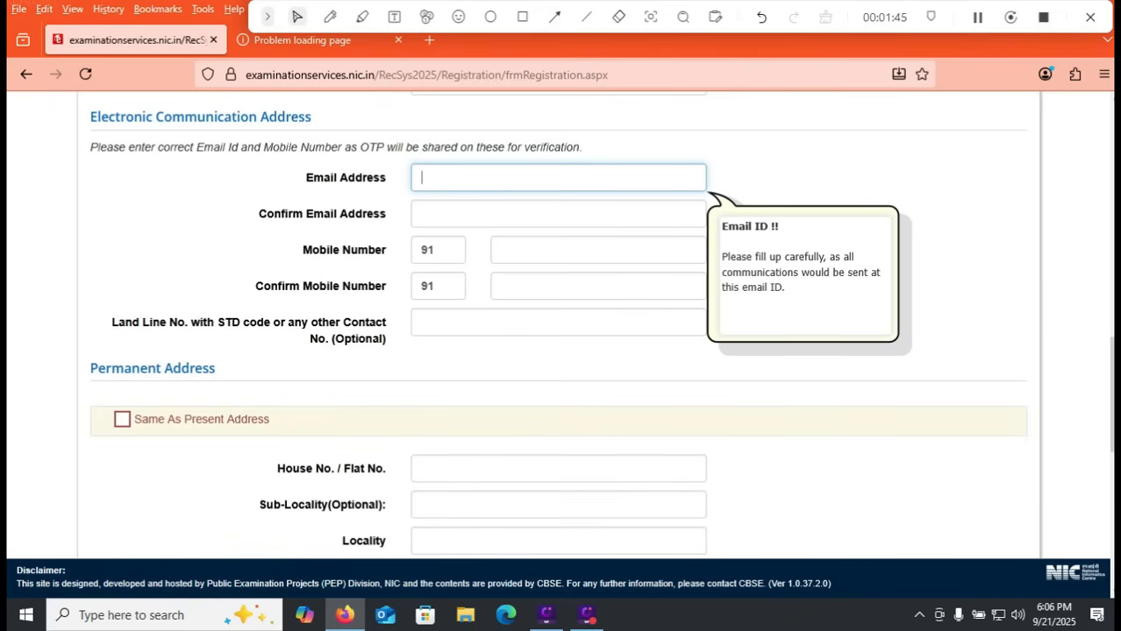
{"action": "left_click", "coordinate": [557, 214]}
{"action": "left_click", "coordinate": [597, 250]}
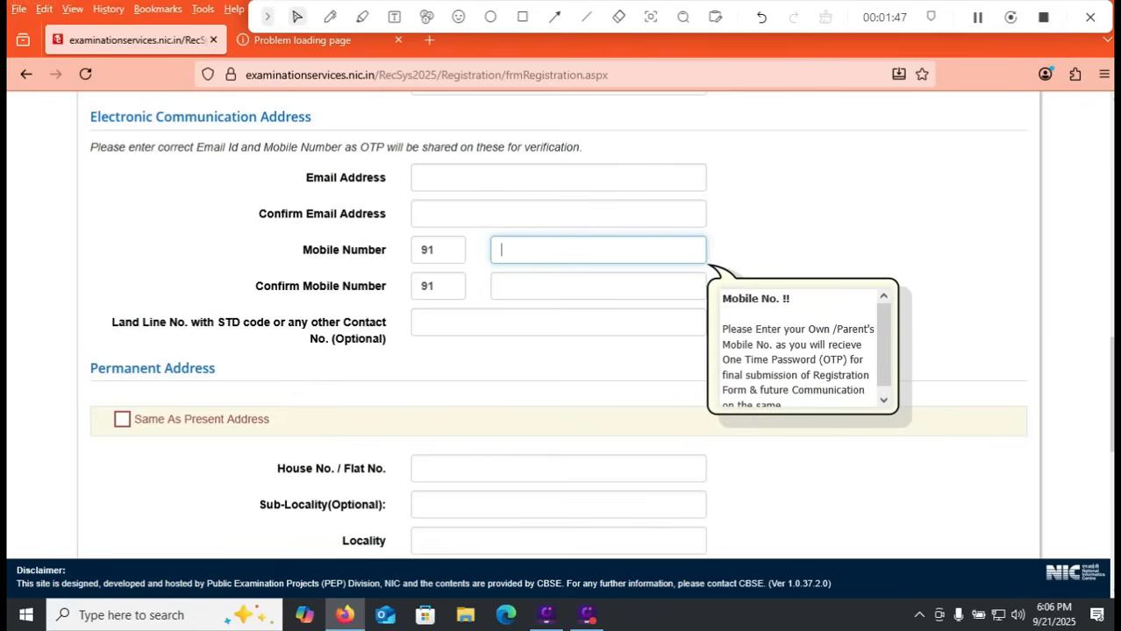
{"action": "type", "text": "9999999999"}
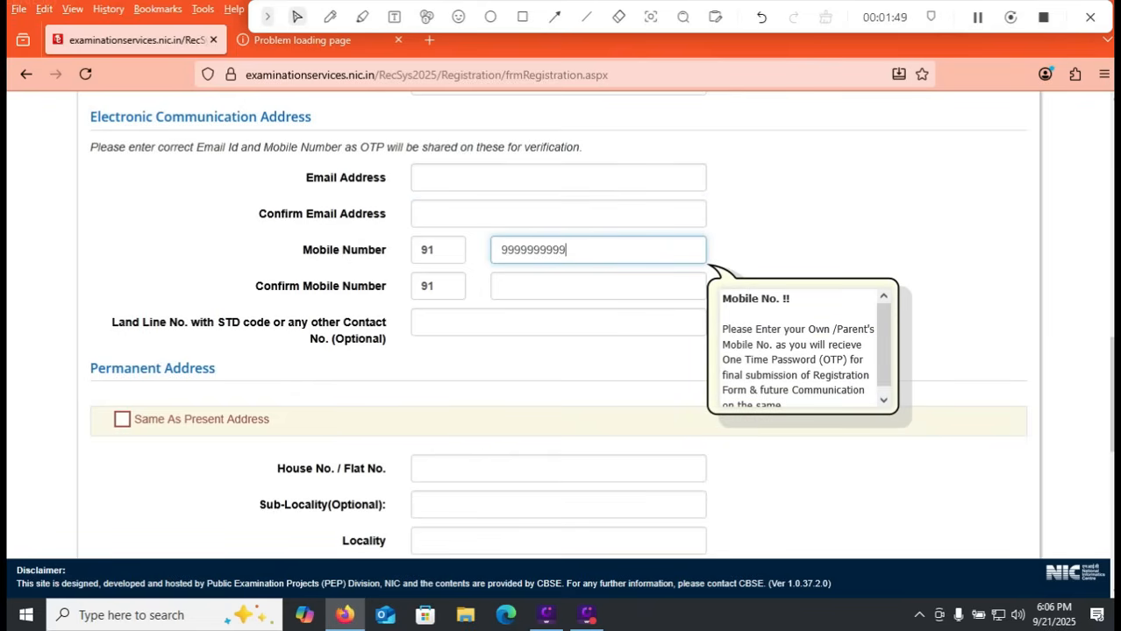
{"action": "left_click", "coordinate": [597, 286]}
{"action": "type", "text": "9999999999"}
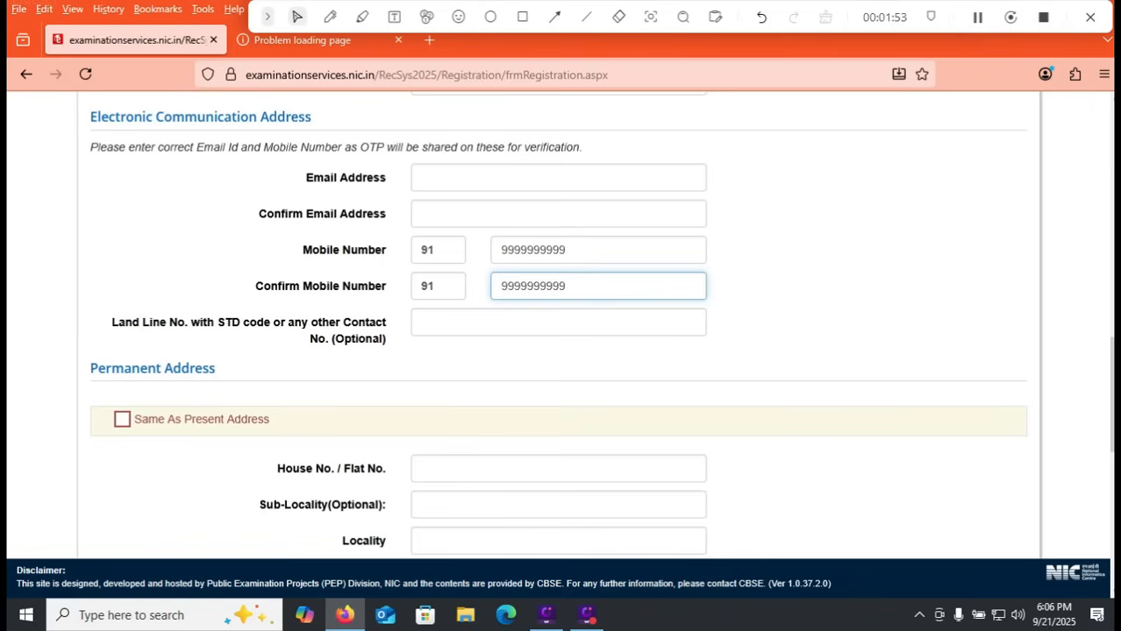
Step: Try the sample STD codes 0866 and 040 in the optional landline field, clearing each one
{"action": "left_click", "coordinate": [557, 321]}
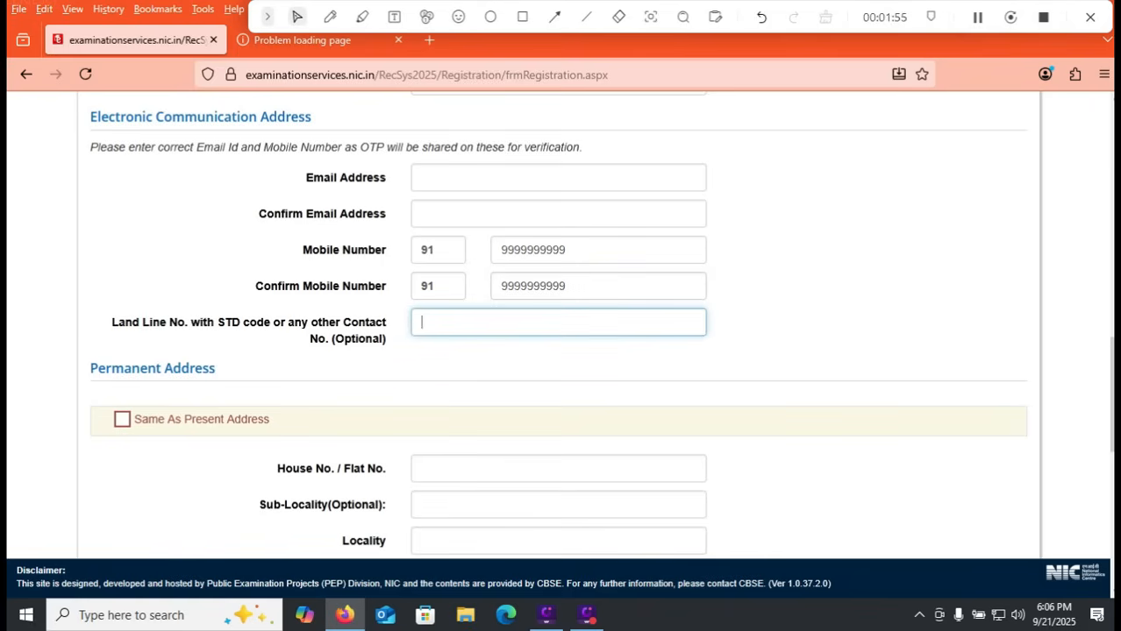
{"action": "type", "text": "0866-"}
{"action": "key", "text": "BackSpace"}
{"action": "key", "text": "BackSpace"}
{"action": "key", "text": "BackSpace"}
{"action": "key", "text": "BackSpace"}
{"action": "type", "text": "040"}
{"action": "key", "text": "BackSpace"}
{"action": "key", "text": "BackSpace"}
{"action": "key", "text": "BackSpace"}
Step: Try to set the permanent address to be the same as the present address
{"action": "scroll", "coordinate": [558, 324], "scroll_direction": "down", "scroll_amount": 1}
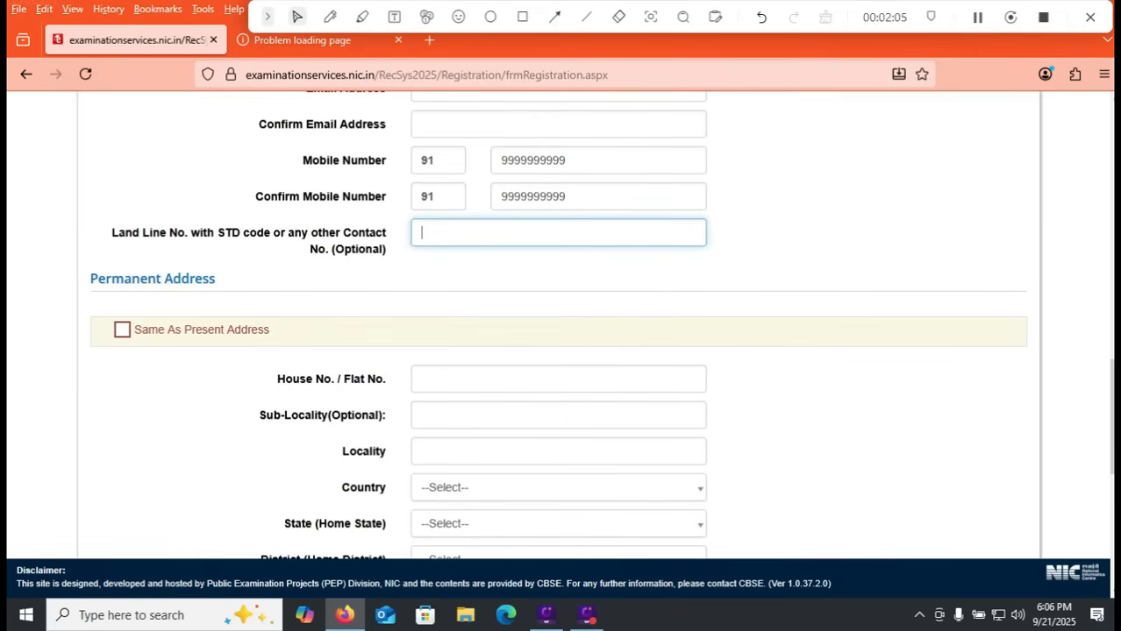
{"action": "left_click", "coordinate": [122, 330]}
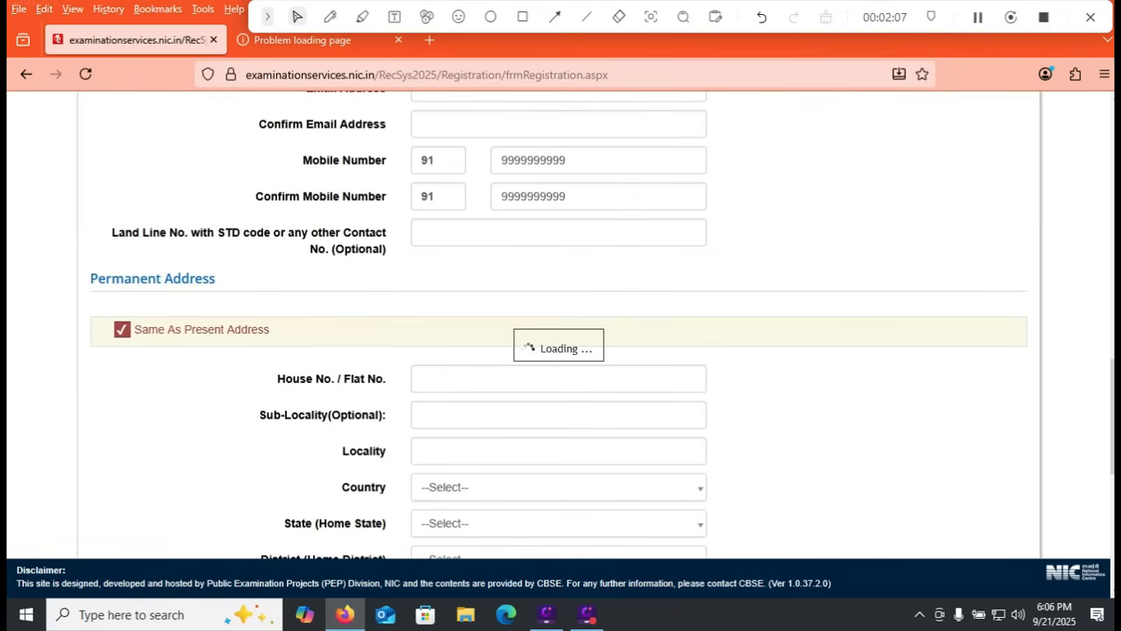
{"action": "key", "text": "Return"}
Step: Bring up the password rules in Choose Password and highlight the example special characters
{"action": "scroll", "coordinate": [561, 324], "scroll_direction": "down", "scroll_amount": 1}
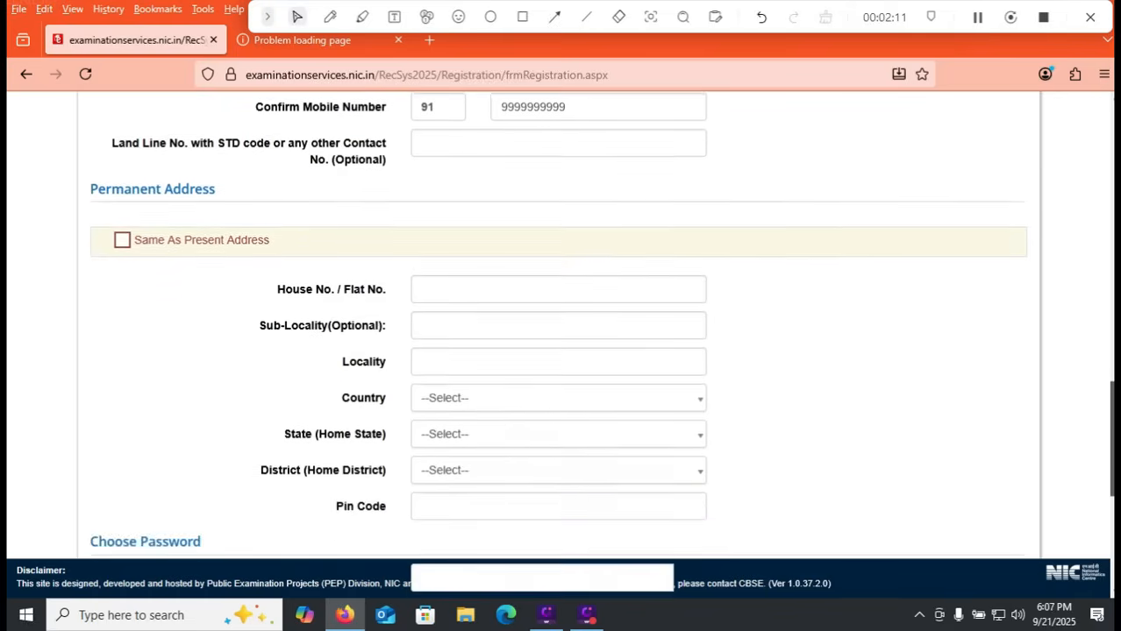
{"action": "scroll", "coordinate": [558, 333], "scroll_direction": "down", "scroll_amount": 3}
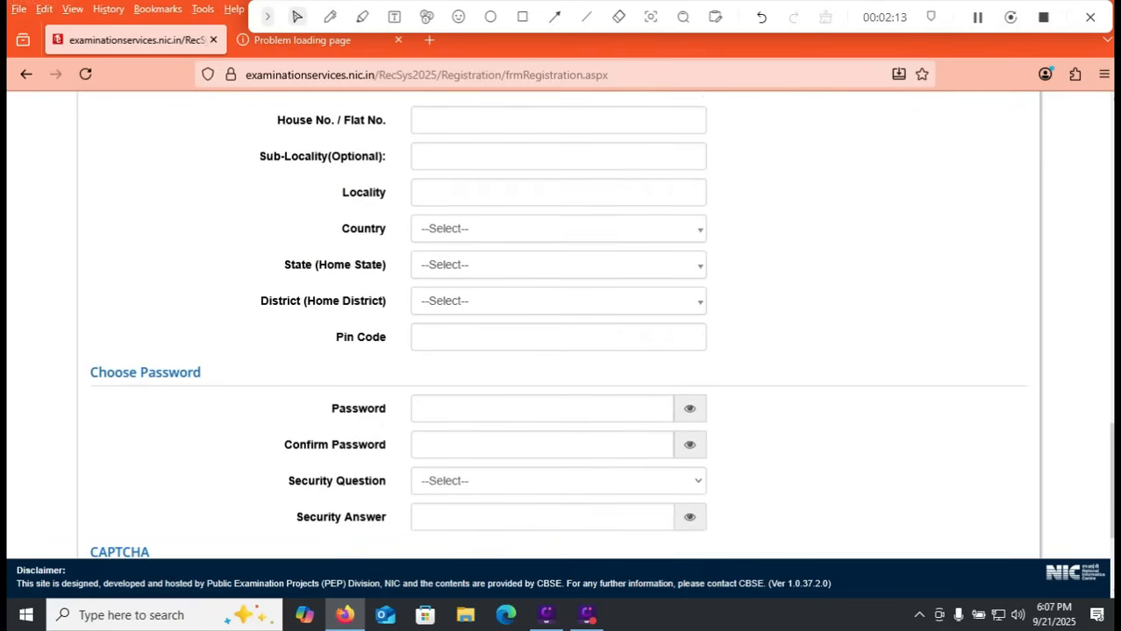
{"action": "left_click", "coordinate": [542, 408]}
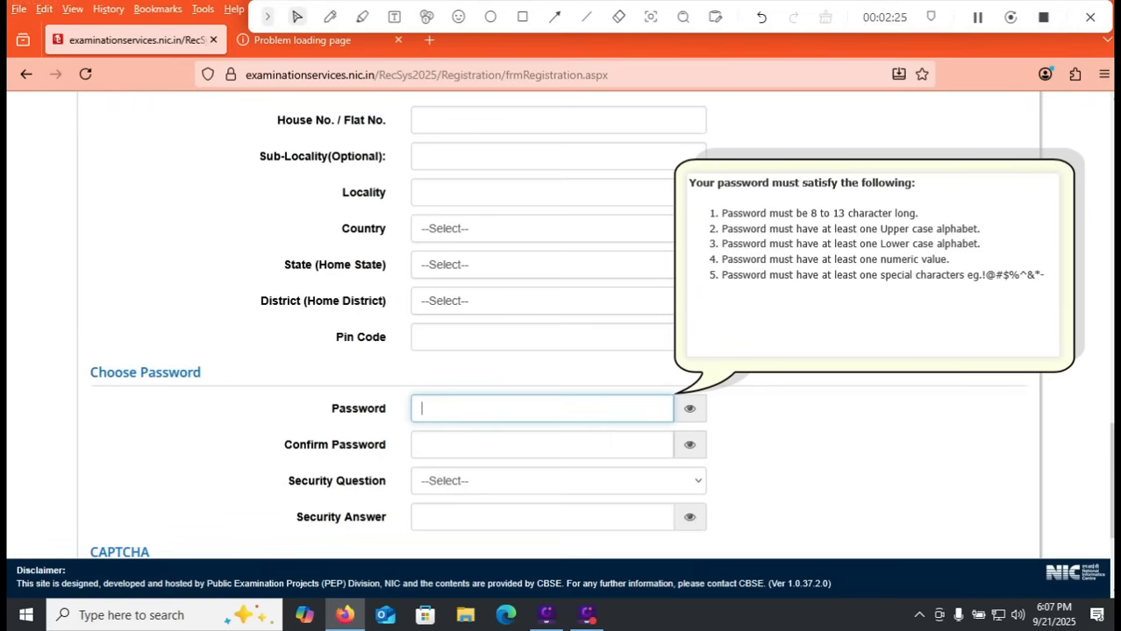
{"action": "left_click_drag", "start_coordinate": [977, 275], "coordinate": [1034, 274]}
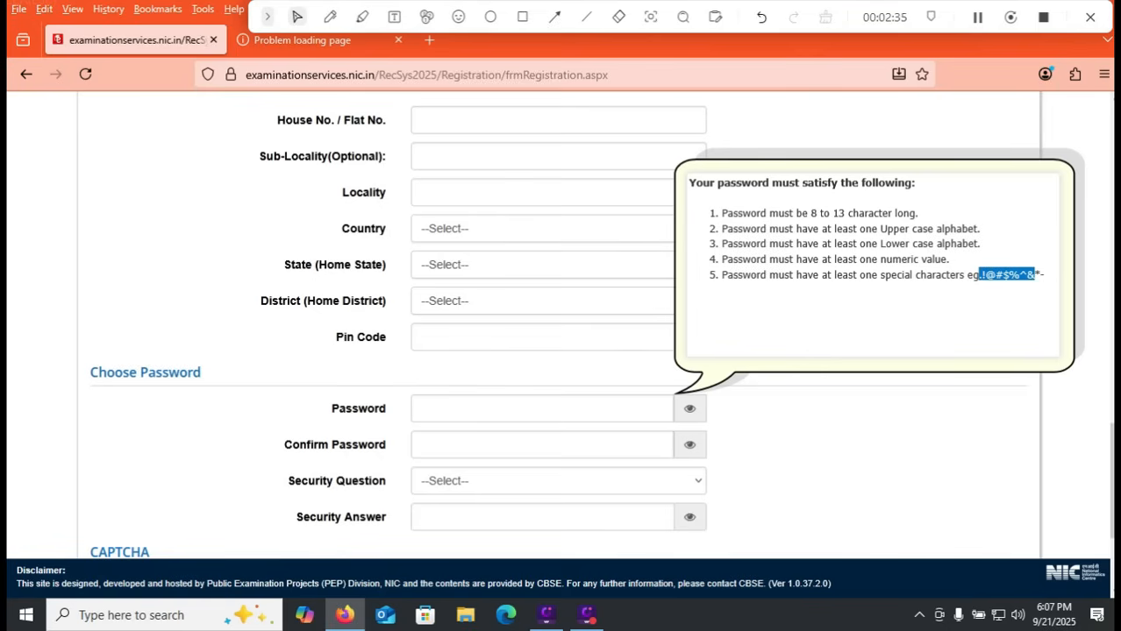
Step: Choose "What is the name of your first school?" as the security question and go through the Security Answer and CAPTCHA fields
{"action": "scroll", "coordinate": [577, 537], "scroll_direction": "down", "scroll_amount": 2}
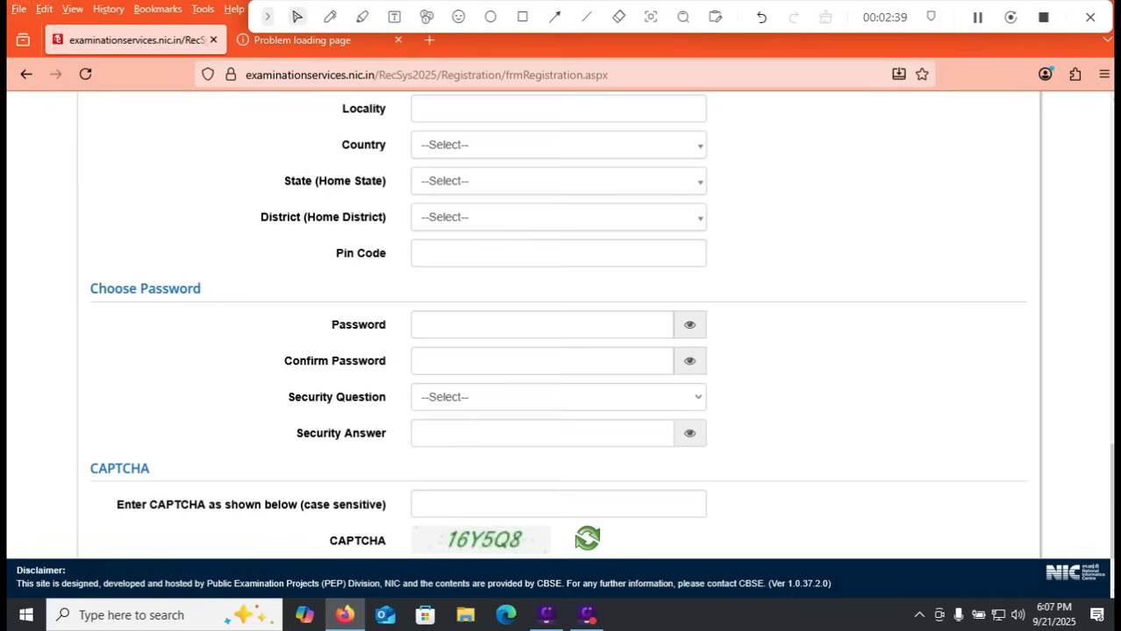
{"action": "left_click", "coordinate": [557, 397]}
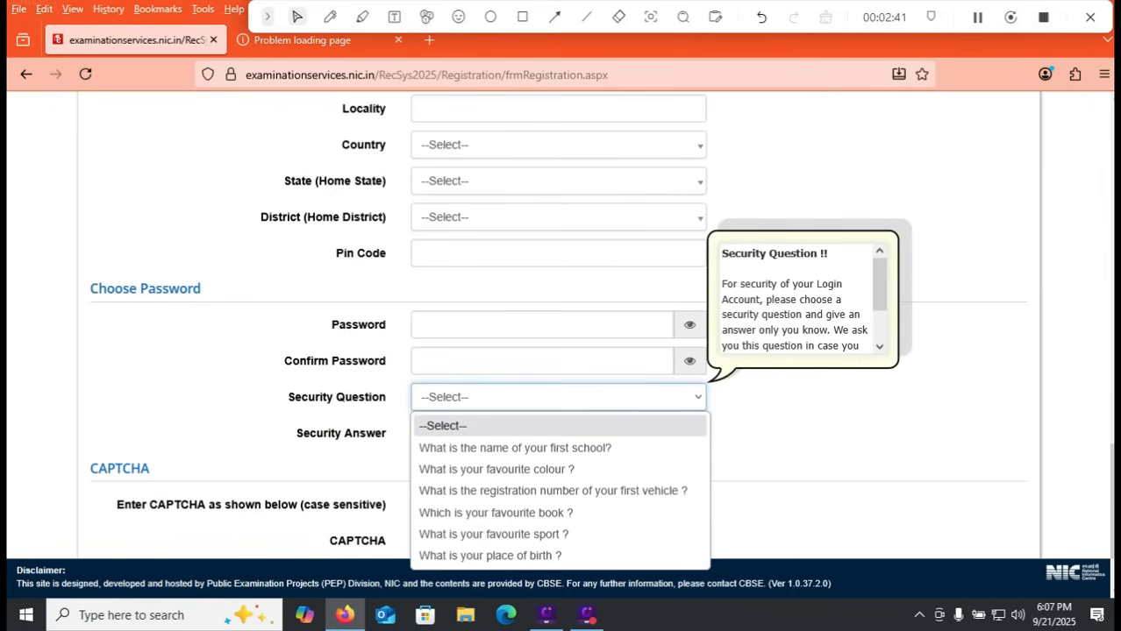
{"action": "left_click", "coordinate": [557, 448]}
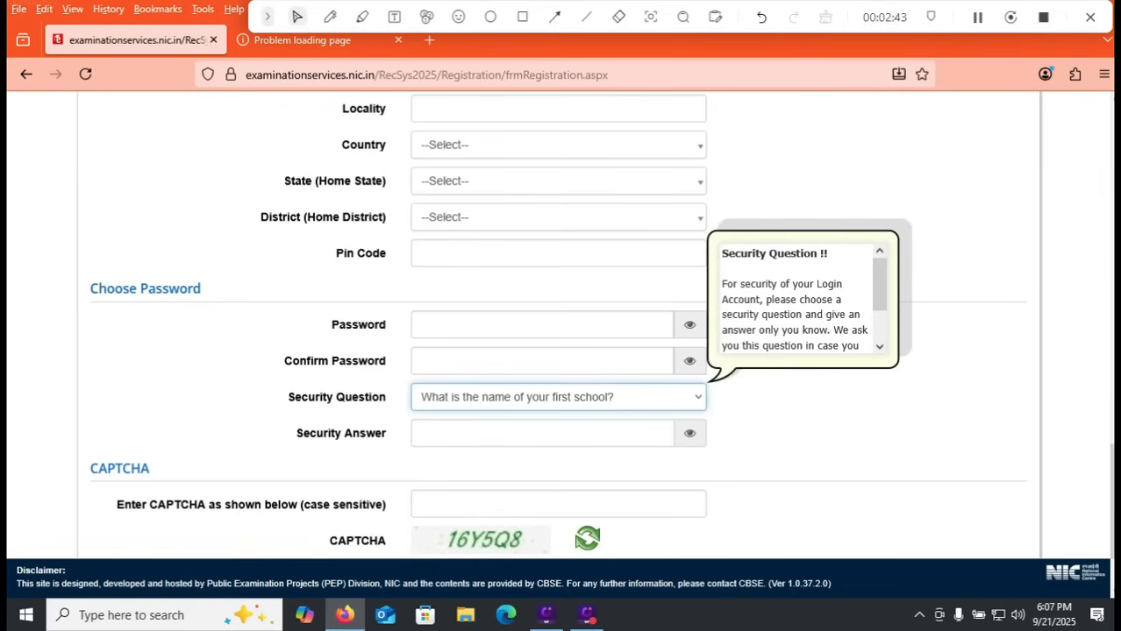
{"action": "left_click", "coordinate": [542, 434]}
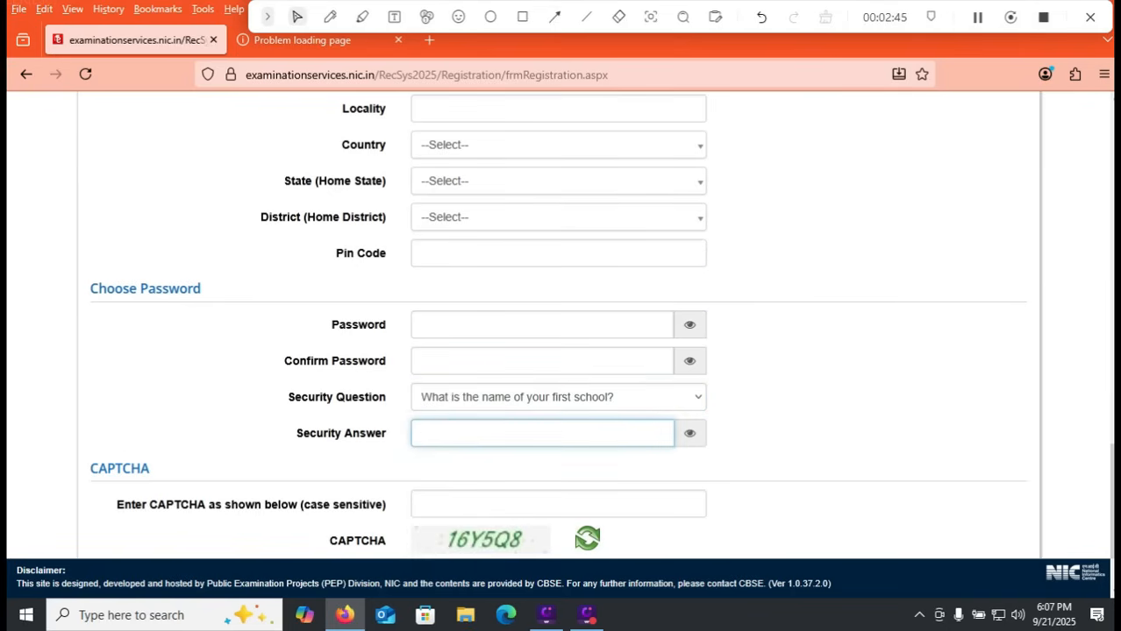
{"action": "scroll", "coordinate": [542, 434], "scroll_direction": "down", "scroll_amount": 1}
{"action": "scroll", "coordinate": [558, 351], "scroll_direction": "down", "scroll_amount": 2}
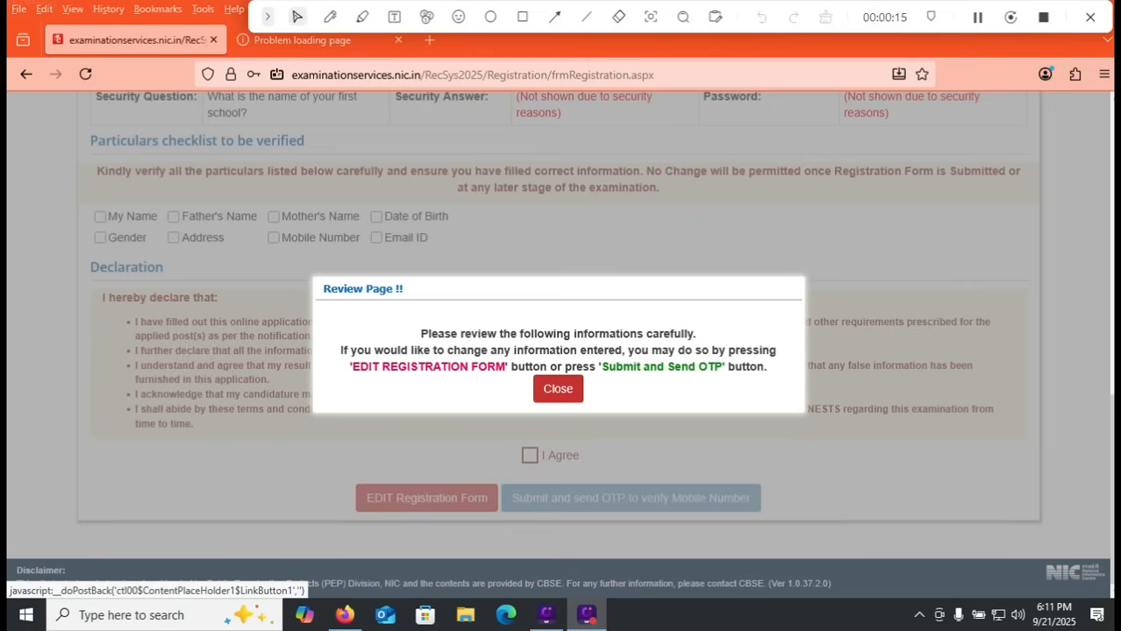
Step: Dismiss the review notice, then tick every particular except Email ID in the verification checklist and try to agree to the declaration
{"action": "left_click", "coordinate": [558, 388]}
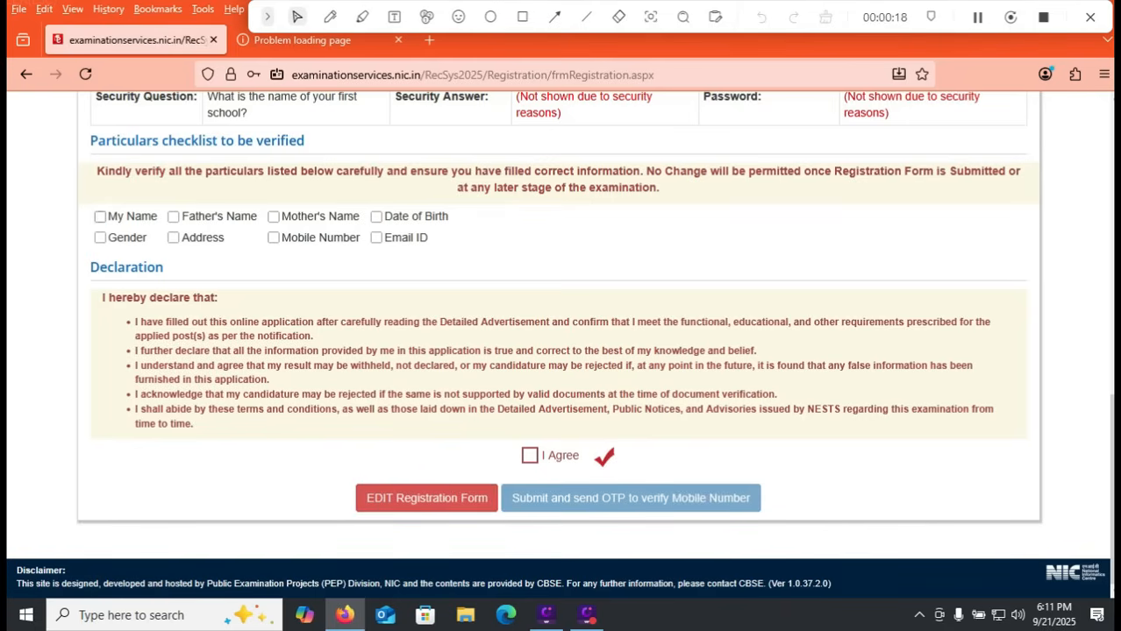
{"action": "left_click", "coordinate": [100, 216]}
{"action": "left_click", "coordinate": [273, 217]}
{"action": "left_click", "coordinate": [173, 216]}
{"action": "left_click", "coordinate": [376, 217]}
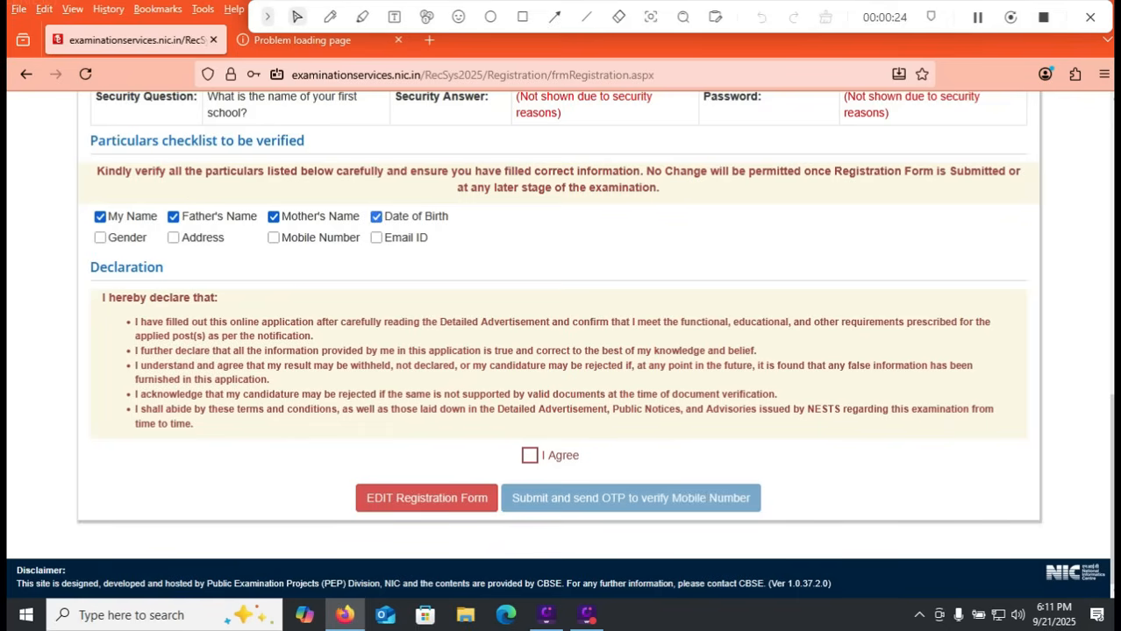
{"action": "left_click", "coordinate": [274, 238]}
{"action": "left_click", "coordinate": [174, 238]}
{"action": "left_click", "coordinate": [100, 237]}
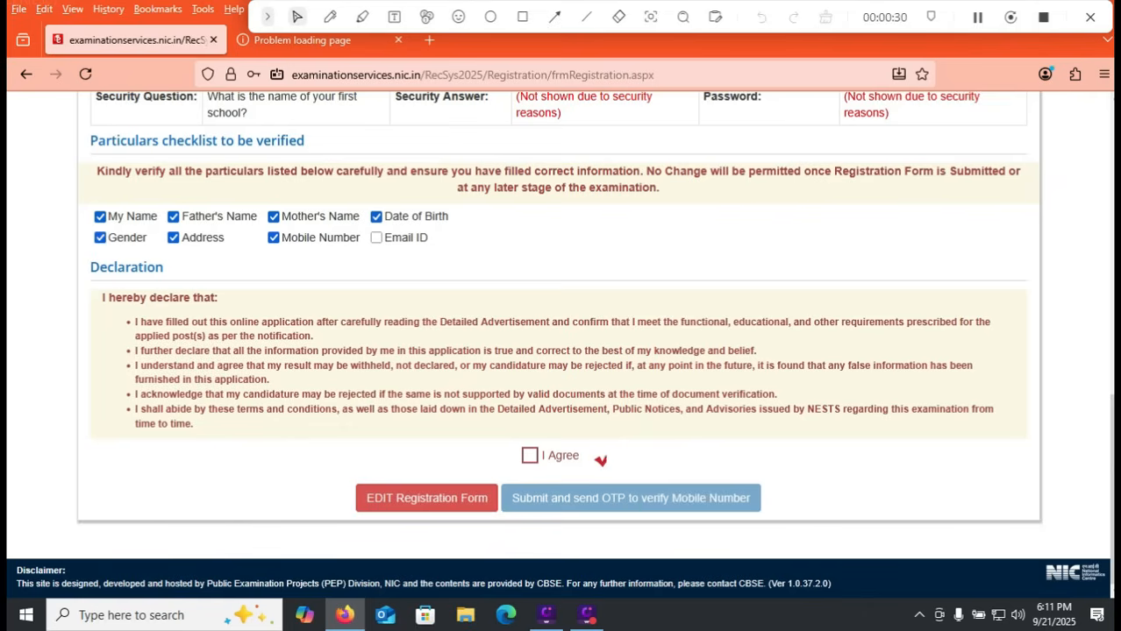
{"action": "left_click", "coordinate": [530, 456]}
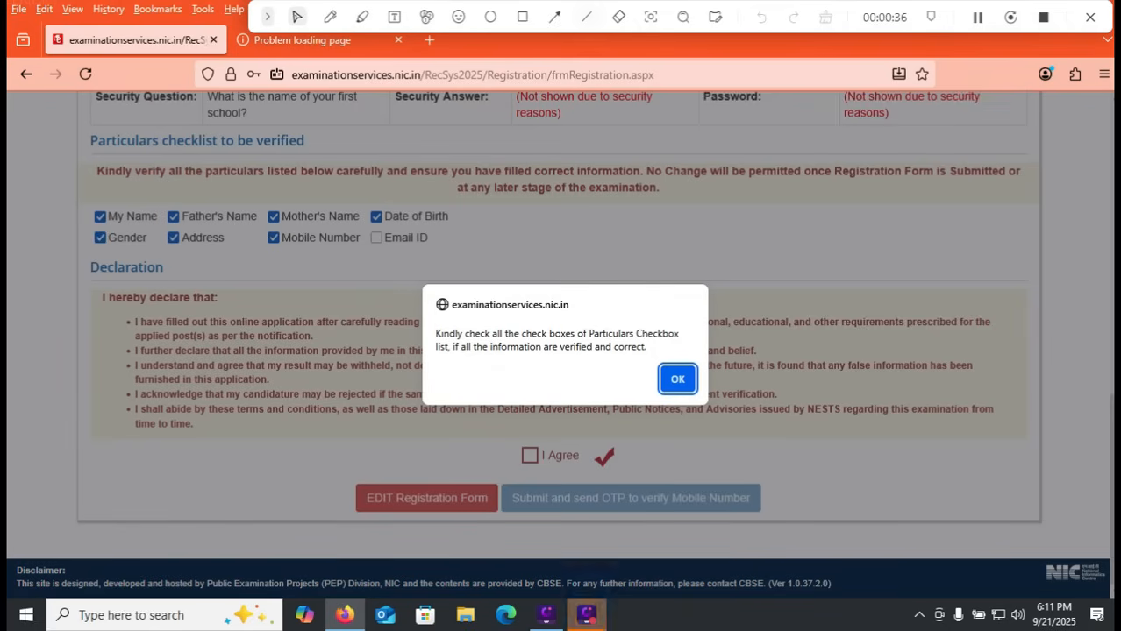
Step: Draw rectangles around the EDIT Registration Form option, the I Agree checkbox and the Submit and send OTP option
{"action": "left_click", "coordinate": [523, 17]}
{"action": "mouse_move", "coordinate": [326, 472]}
{"action": "left_mouse_down"}
{"action": "mouse_move", "coordinate": [381, 507]}
{"action": "mouse_move", "coordinate": [500, 519]}
{"action": "left_mouse_up"}
{"action": "left_click_drag", "start_coordinate": [534, 470], "coordinate": [566, 439]}
{"action": "left_click_drag", "start_coordinate": [503, 474], "coordinate": [777, 522]}
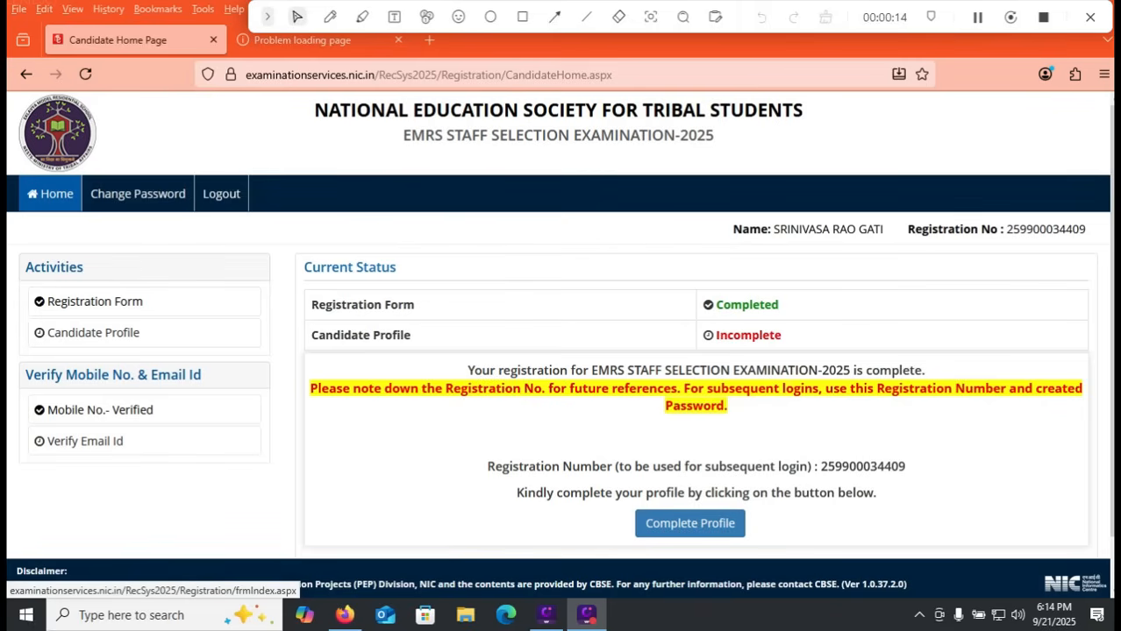
Step: Draw a rectangle around the Complete Profile option and clear the annotation
{"action": "left_click", "coordinate": [523, 17]}
{"action": "left_click_drag", "start_coordinate": [614, 499], "coordinate": [762, 543]}
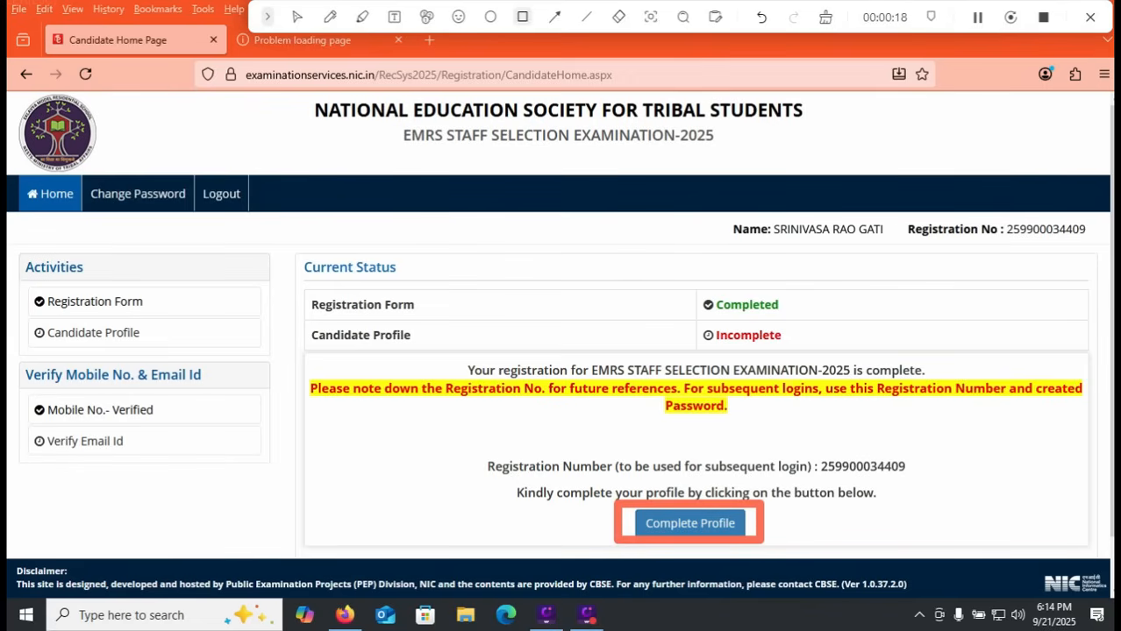
{"action": "left_click", "coordinate": [825, 16]}
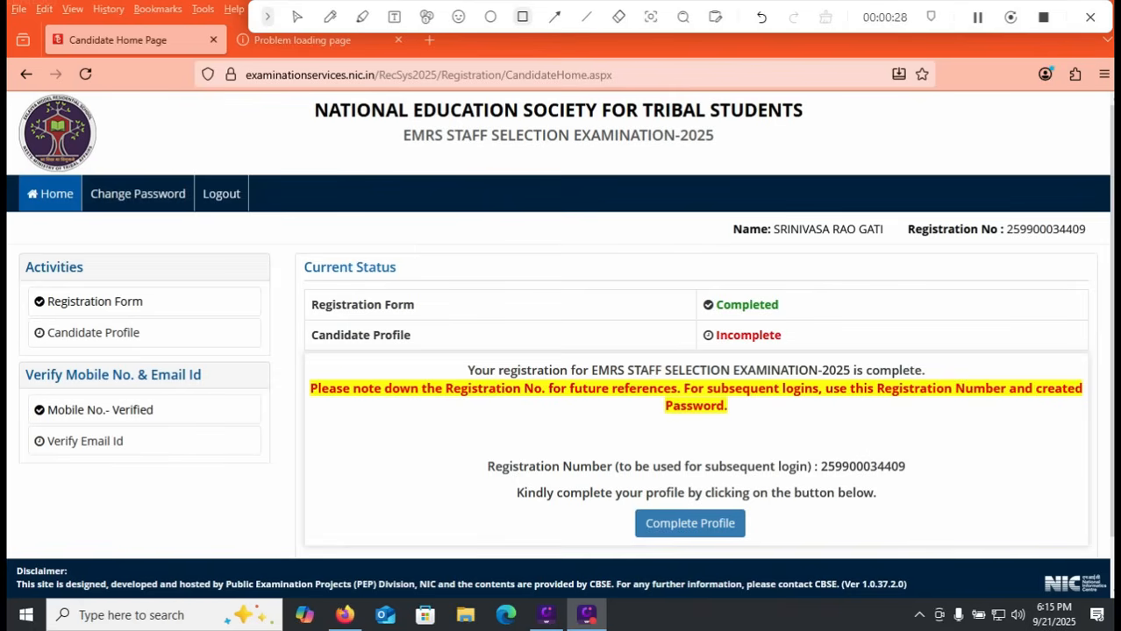
Step: Start completing the candidate profile and open the Personal Detail form
{"action": "left_click", "coordinate": [297, 17]}
{"action": "left_click", "coordinate": [690, 523]}
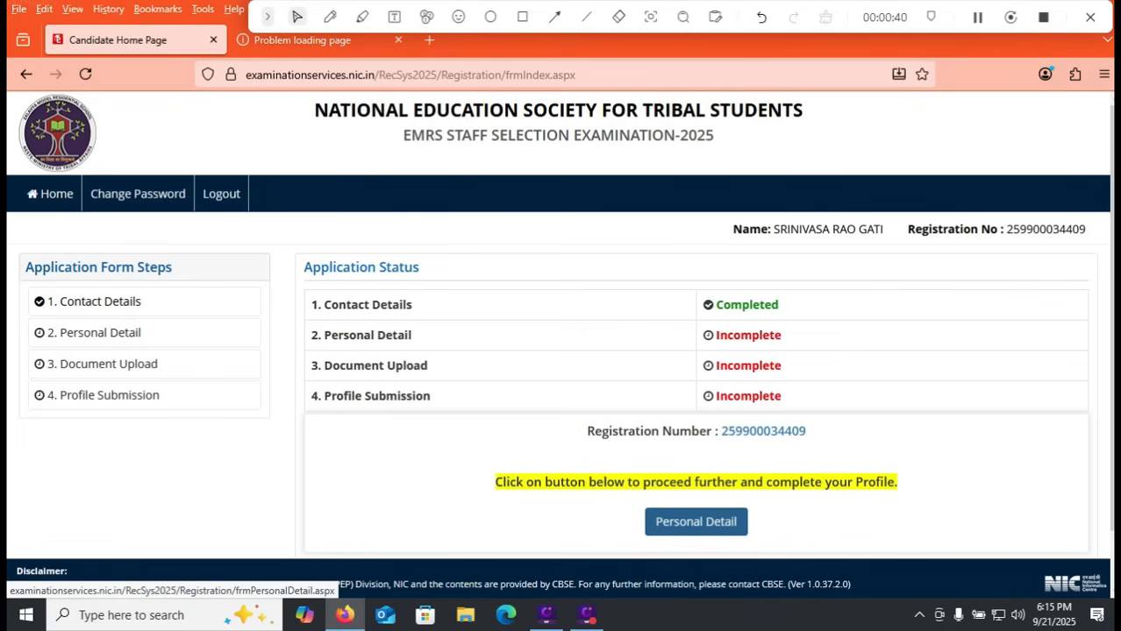
{"action": "left_click", "coordinate": [695, 521]}
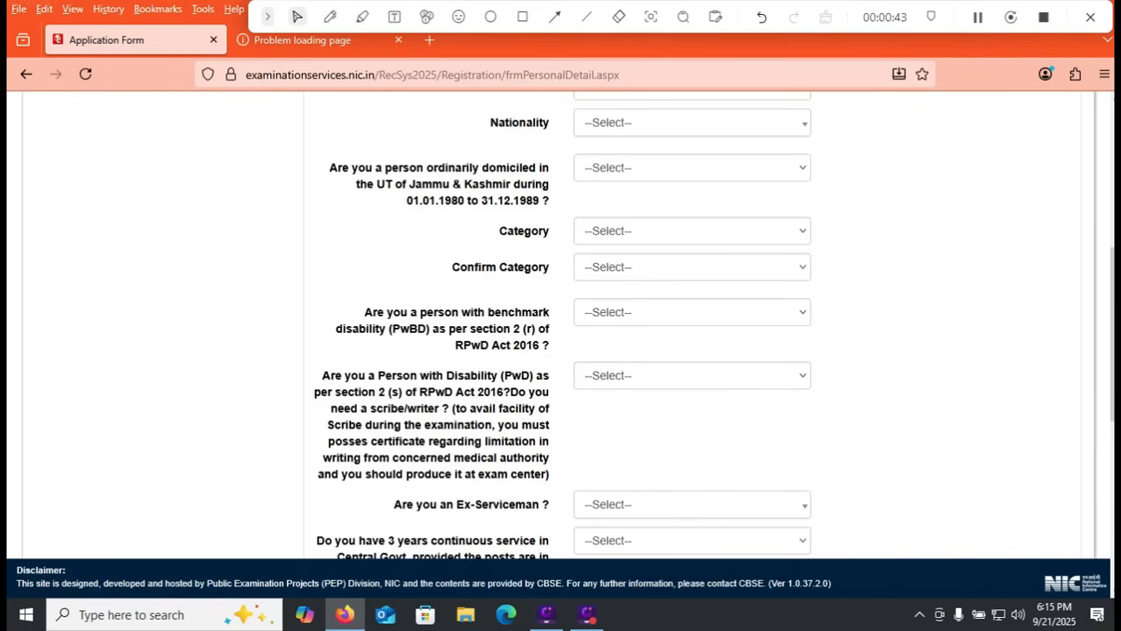
Step: Set Nationality to Indian and answer No to the Jammu & Kashmir domicile question
{"action": "left_click", "coordinate": [692, 123]}
{"action": "left_click", "coordinate": [684, 197]}
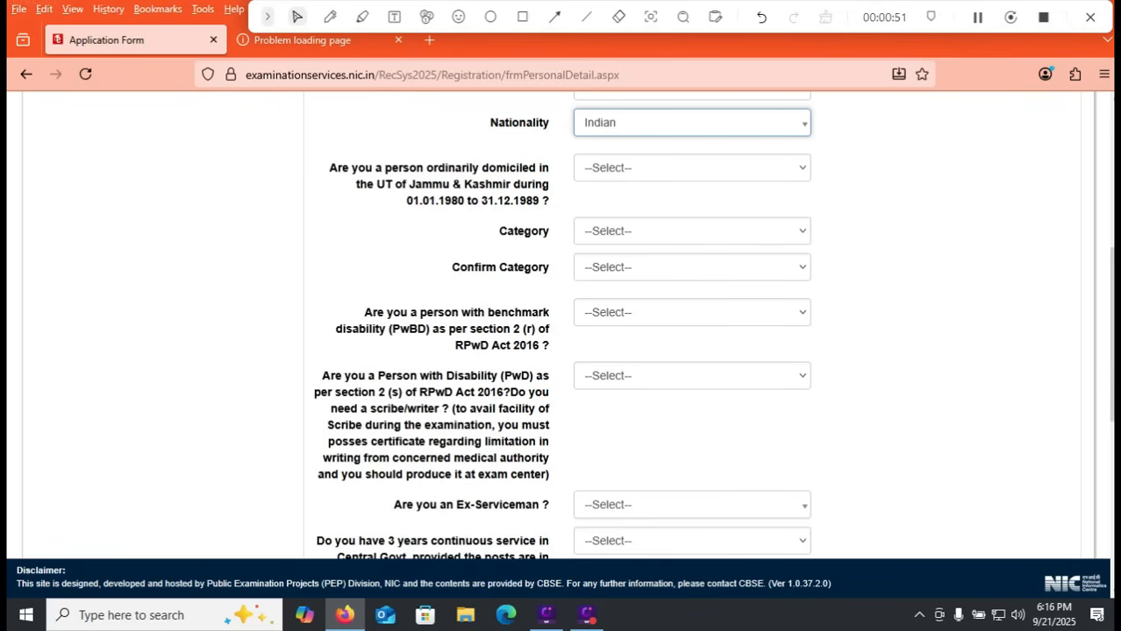
{"action": "left_click", "coordinate": [692, 168]}
{"action": "left_click", "coordinate": [631, 239]}
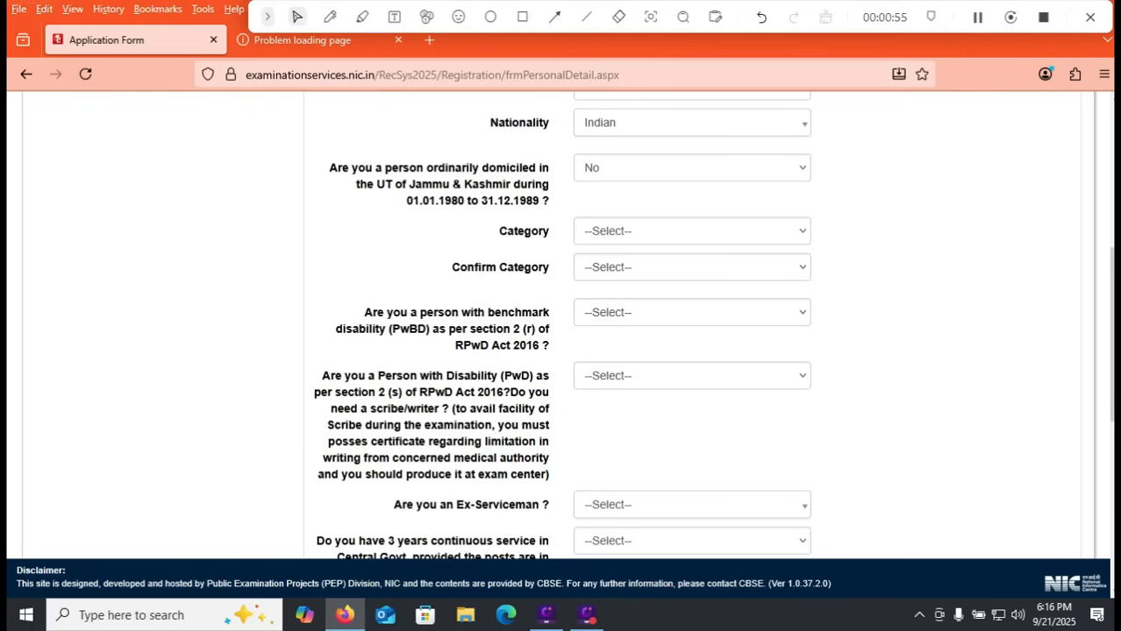
Step: Set both Category and Confirm Category to OBC- (Non Creamy Layer)
{"action": "left_click", "coordinate": [692, 231]}
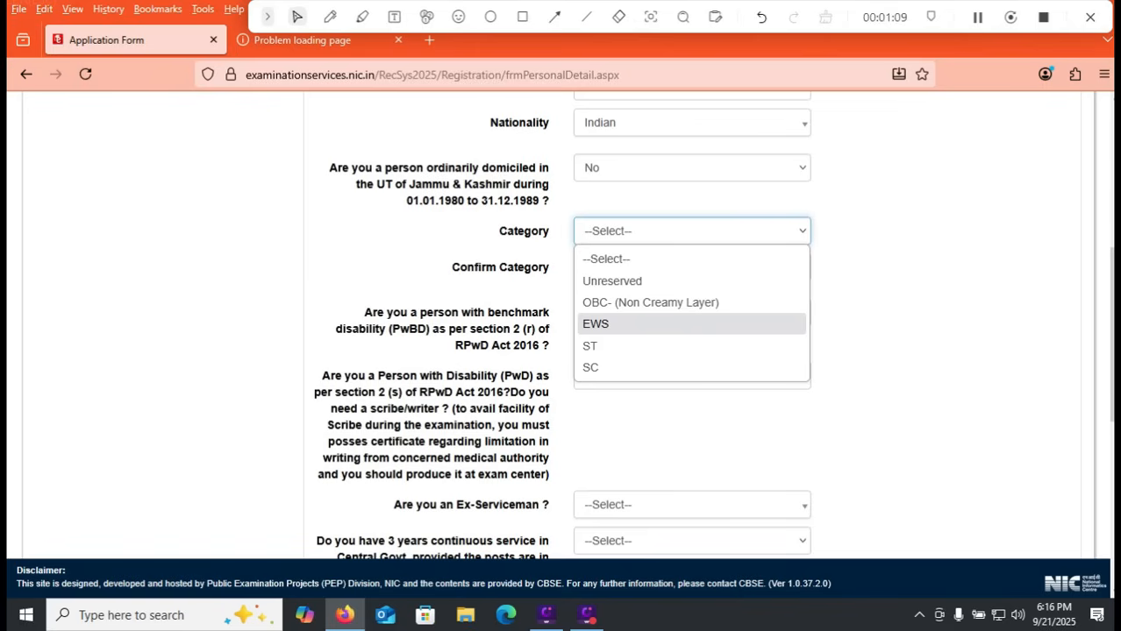
{"action": "key", "text": "Escape"}
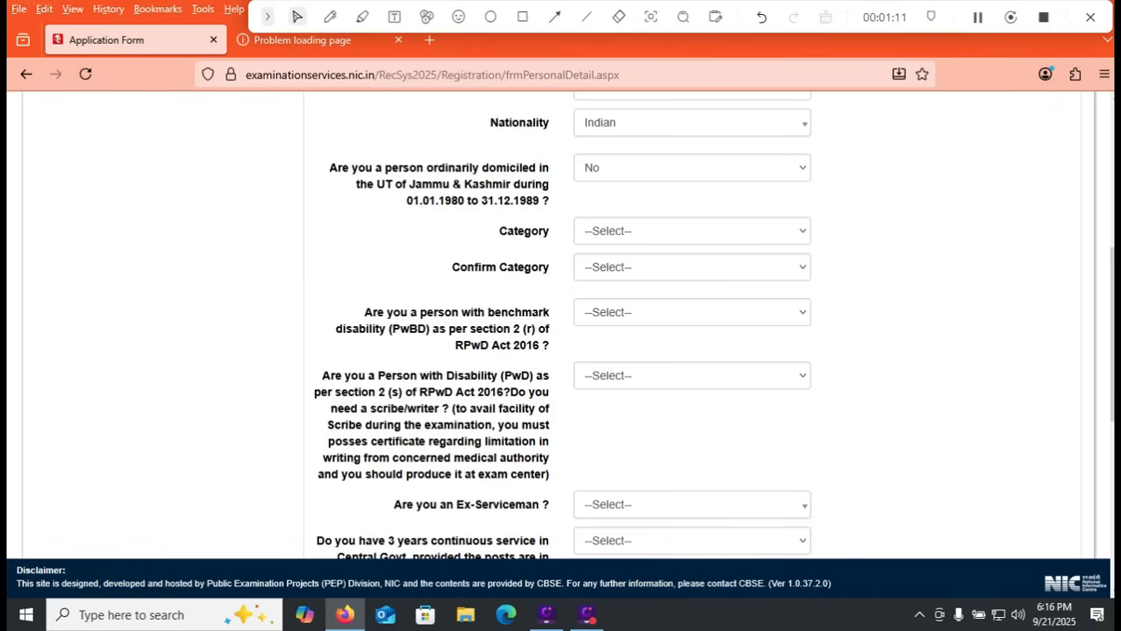
{"action": "left_click", "coordinate": [692, 232]}
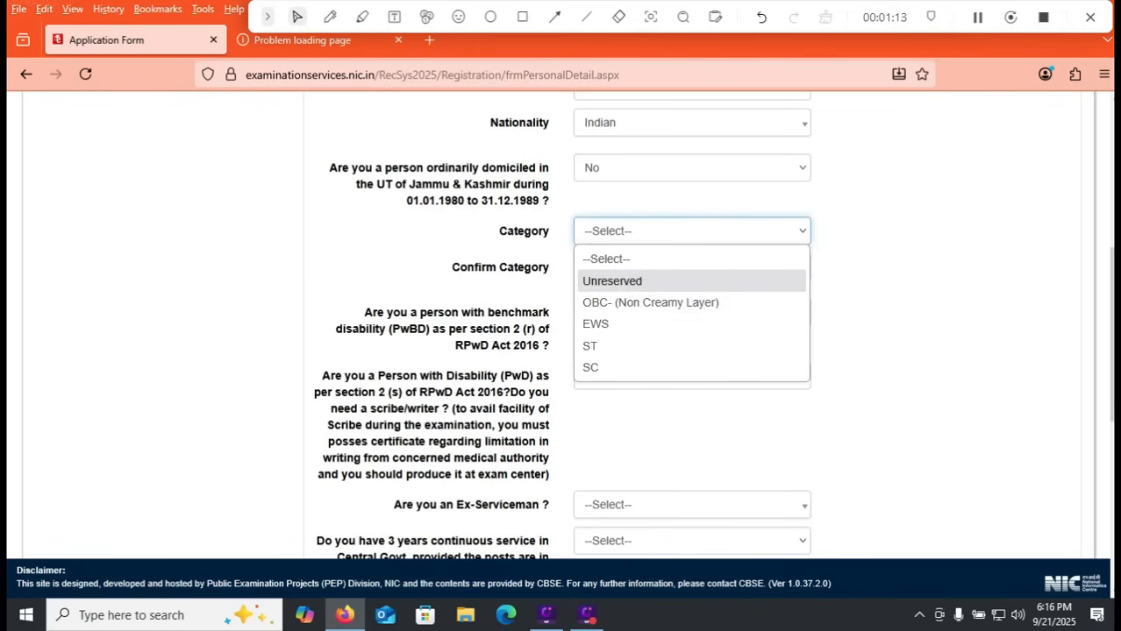
{"action": "left_click", "coordinate": [651, 302]}
{"action": "left_click", "coordinate": [692, 268]}
{"action": "left_click", "coordinate": [650, 339]}
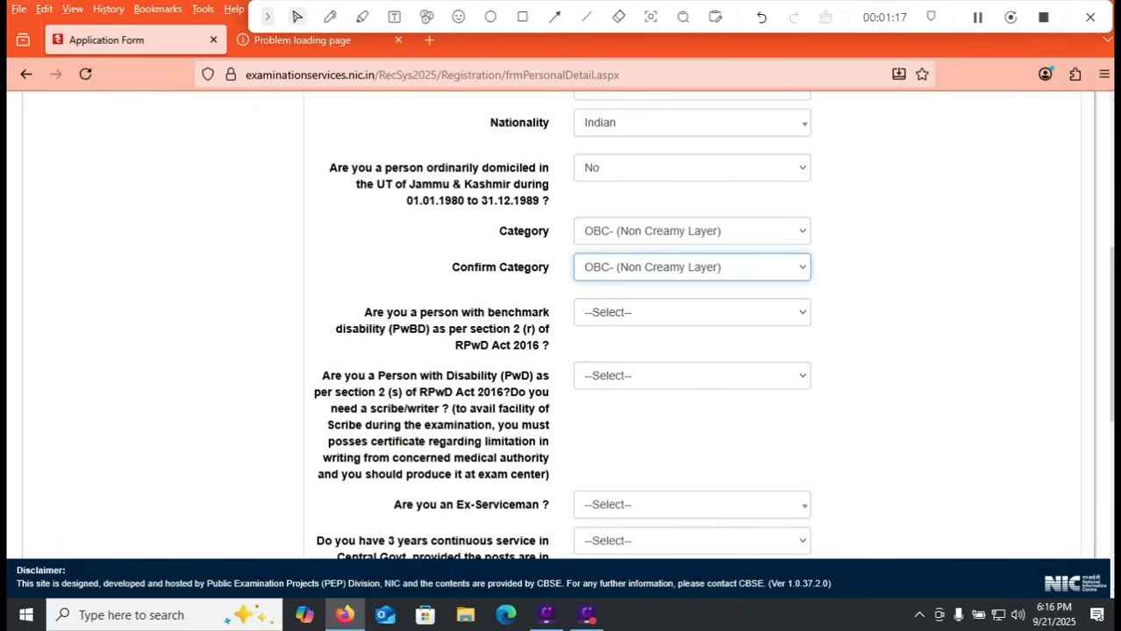
Step: Answer No to the benchmark disability (PwBD) question and to the PwD scribe/writer question
{"action": "left_click", "coordinate": [692, 312]}
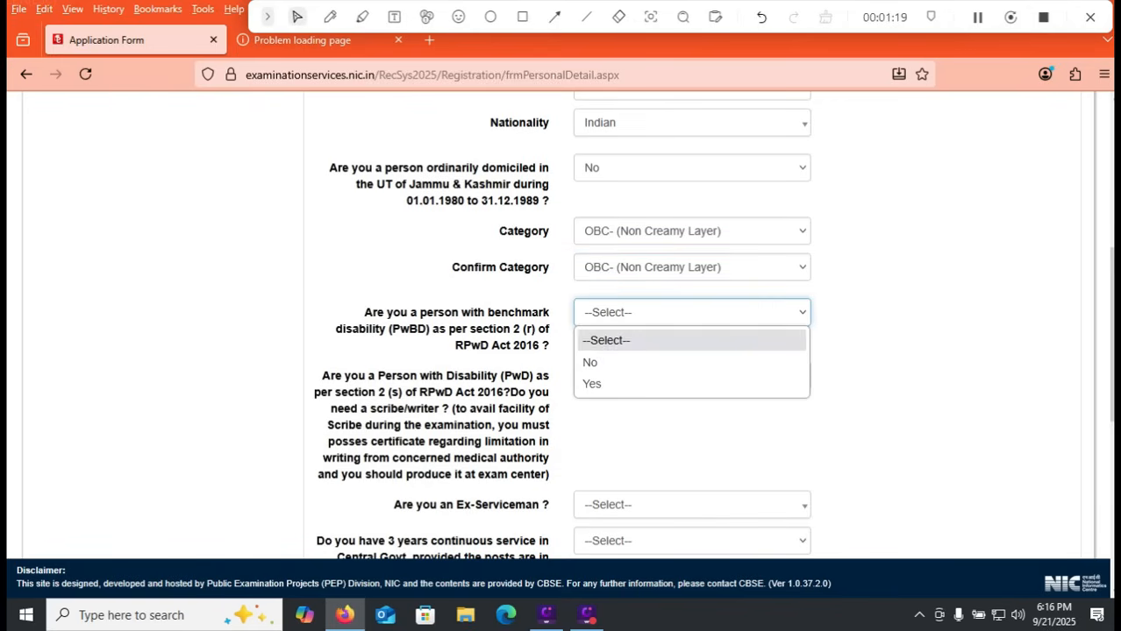
{"action": "left_click", "coordinate": [650, 362]}
{"action": "left_click", "coordinate": [692, 375]}
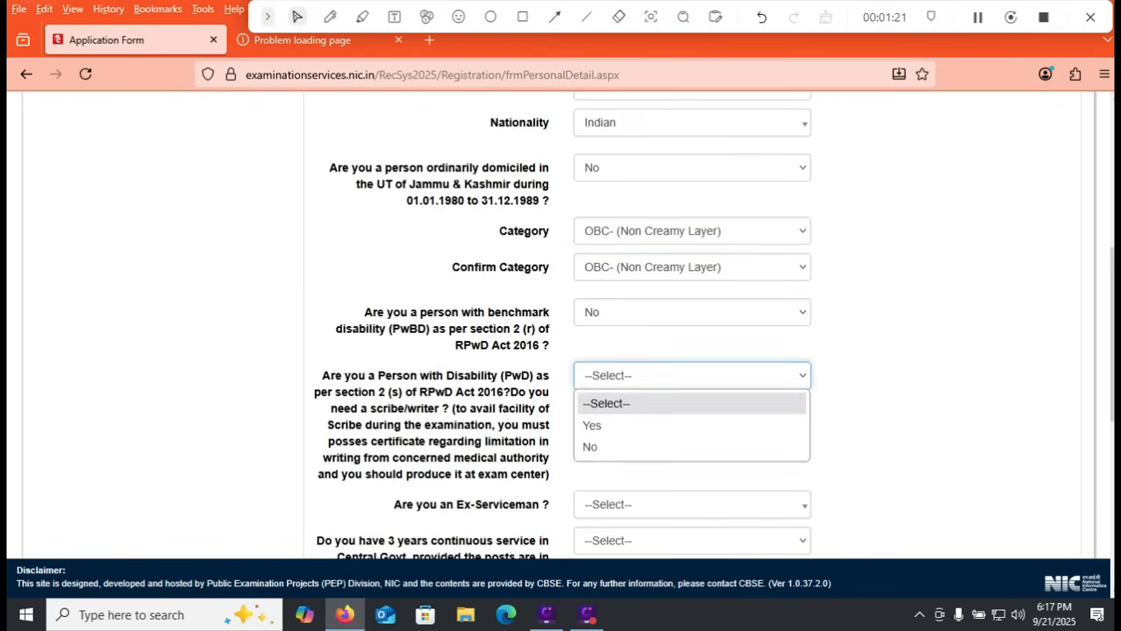
{"action": "left_click", "coordinate": [651, 445]}
Step: Answer No to the Ex-Serviceman question and to having 3 years of continuous Central Govt. service
{"action": "scroll", "coordinate": [561, 325], "scroll_direction": "down", "scroll_amount": 2}
{"action": "scroll", "coordinate": [692, 375], "scroll_direction": "down", "scroll_amount": 1}
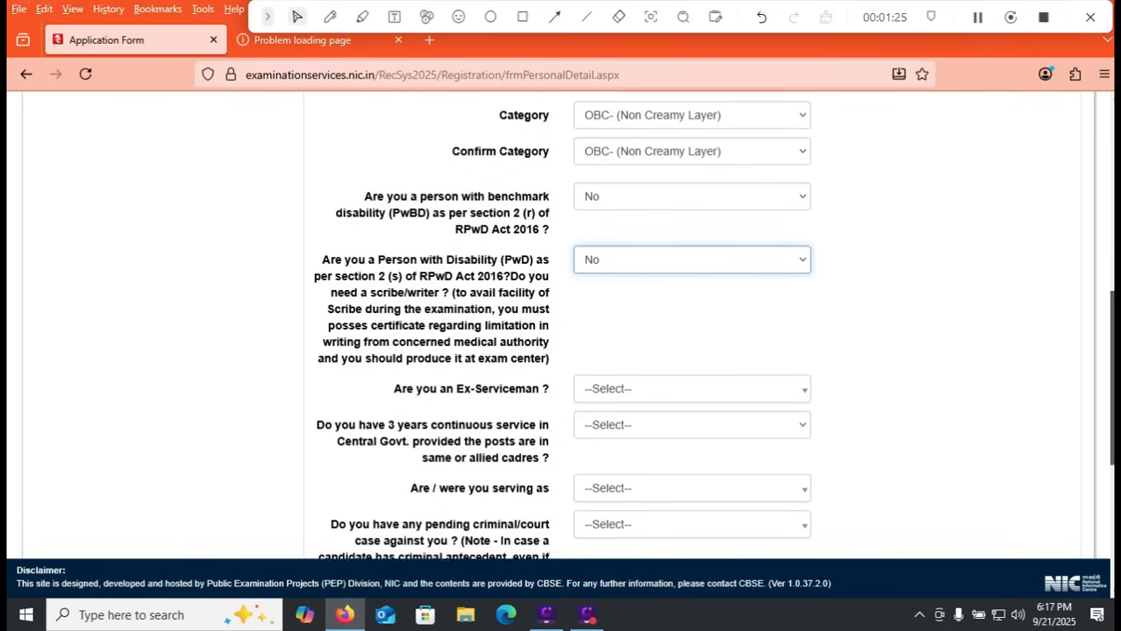
{"action": "left_click", "coordinate": [691, 375]}
{"action": "left_click", "coordinate": [651, 471]}
{"action": "left_click", "coordinate": [651, 475]}
{"action": "scroll", "coordinate": [651, 474], "scroll_direction": "down", "scroll_amount": 1}
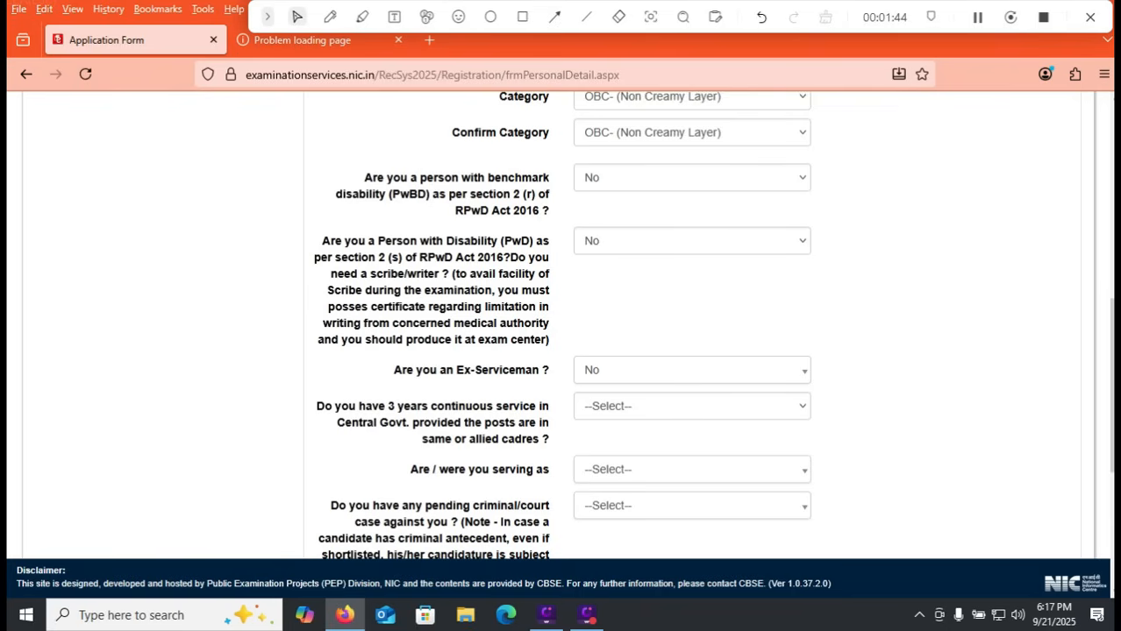
{"action": "left_click", "coordinate": [692, 406]}
{"action": "left_click", "coordinate": [658, 477]}
Step: Go through the "Are / were you serving as" options and choose Not Applicable
{"action": "left_click", "coordinate": [657, 472]}
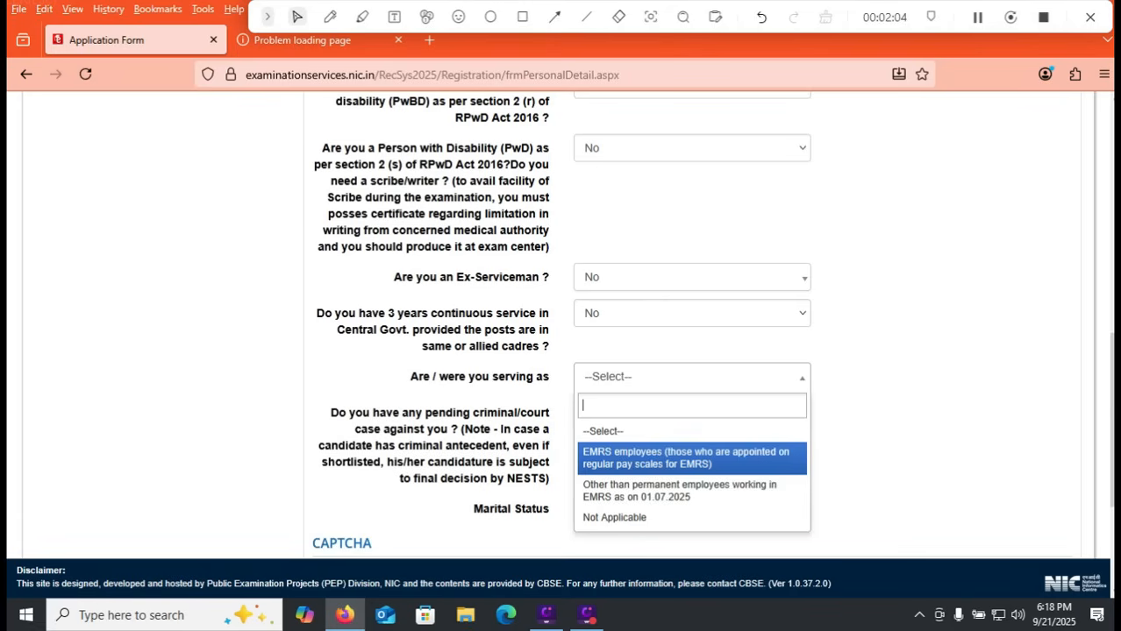
{"action": "key", "text": "Down"}
{"action": "key", "text": "Down"}
{"action": "key", "text": "Up"}
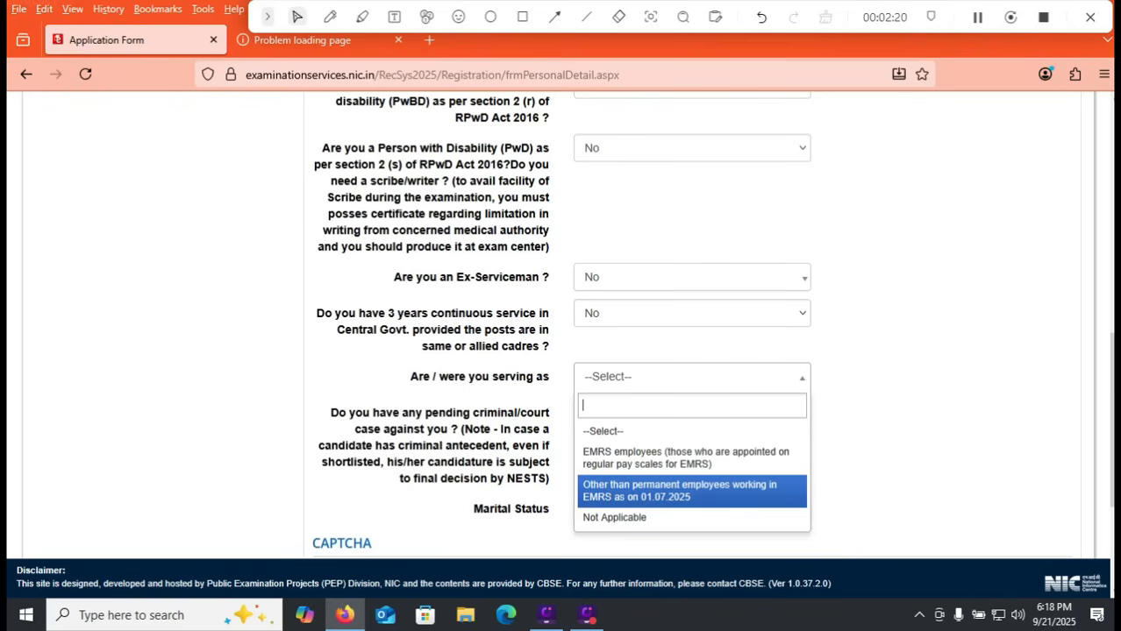
{"action": "key", "text": "Down"}
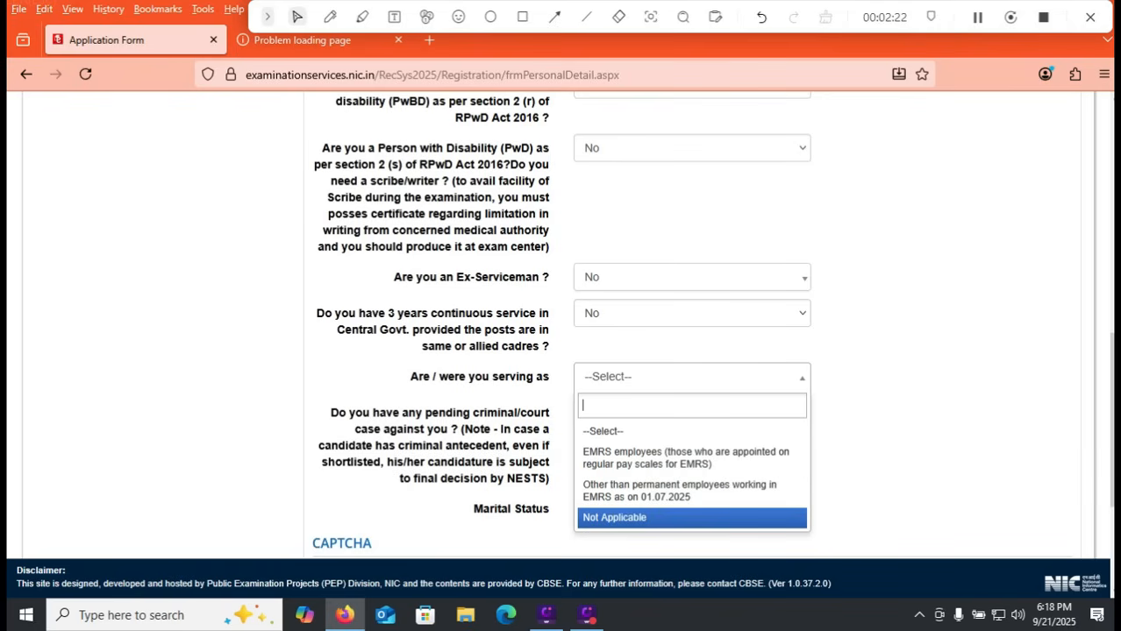
{"action": "key", "text": "Return"}
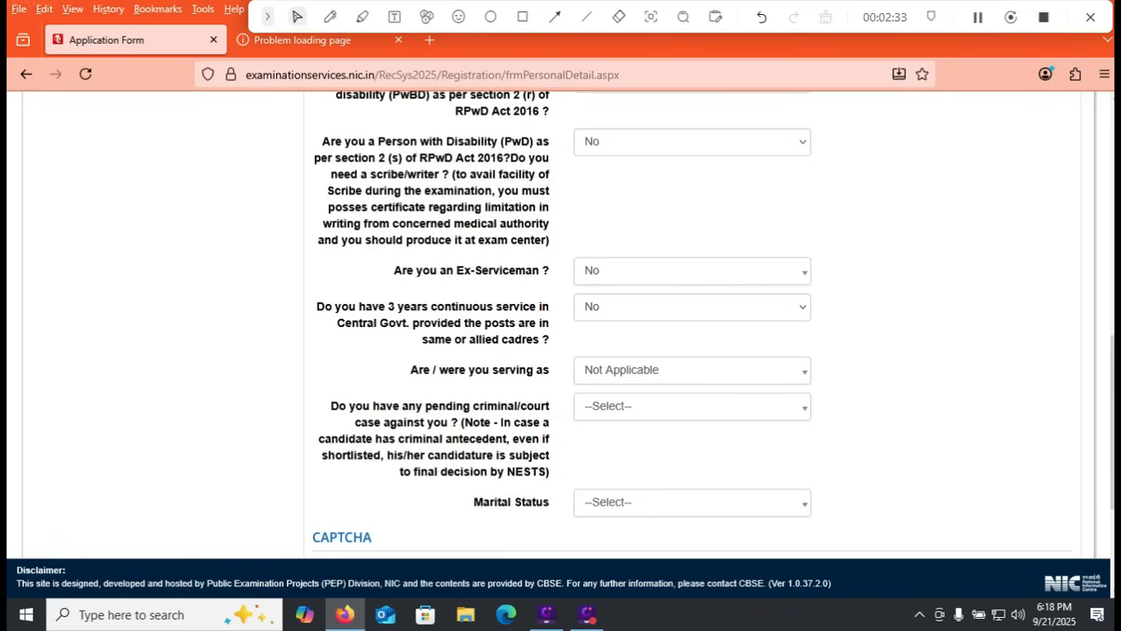
Step: Answer No to the pending criminal/court case question, choose a marital status and go to the CAPTCHA field
{"action": "left_click", "coordinate": [692, 407]}
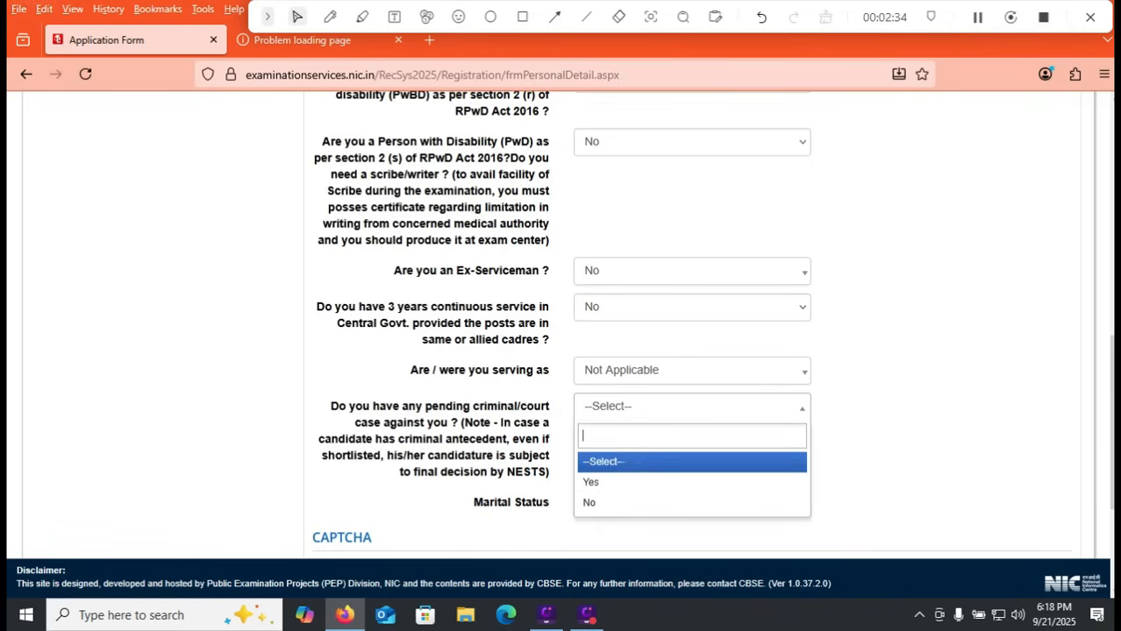
{"action": "key", "text": "Return"}
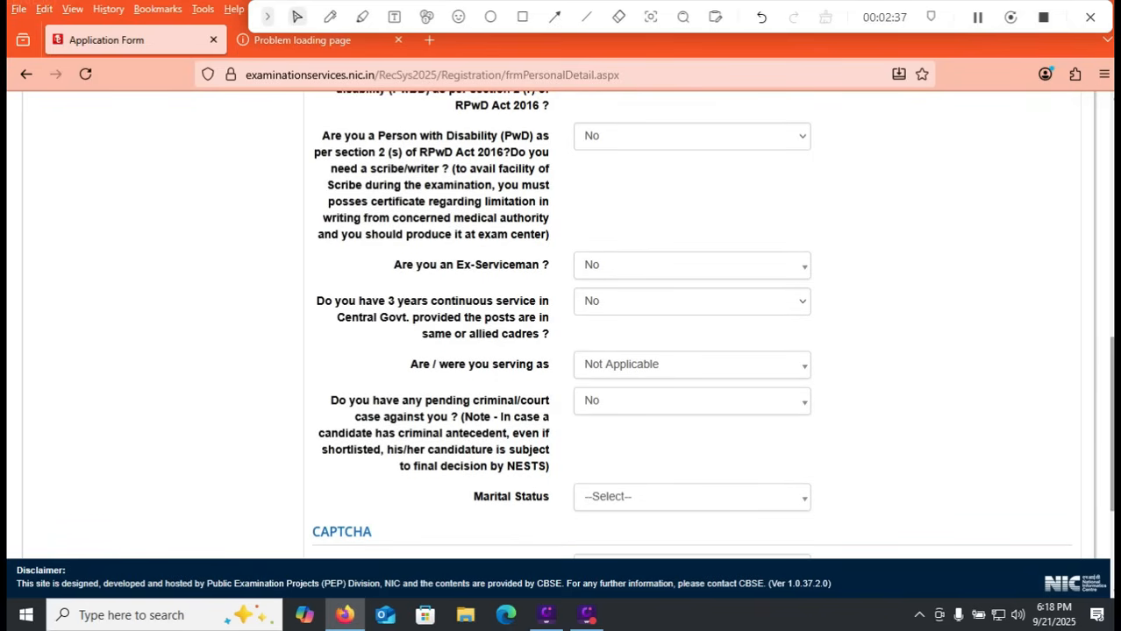
{"action": "scroll", "coordinate": [562, 324], "scroll_direction": "down", "scroll_amount": 3}
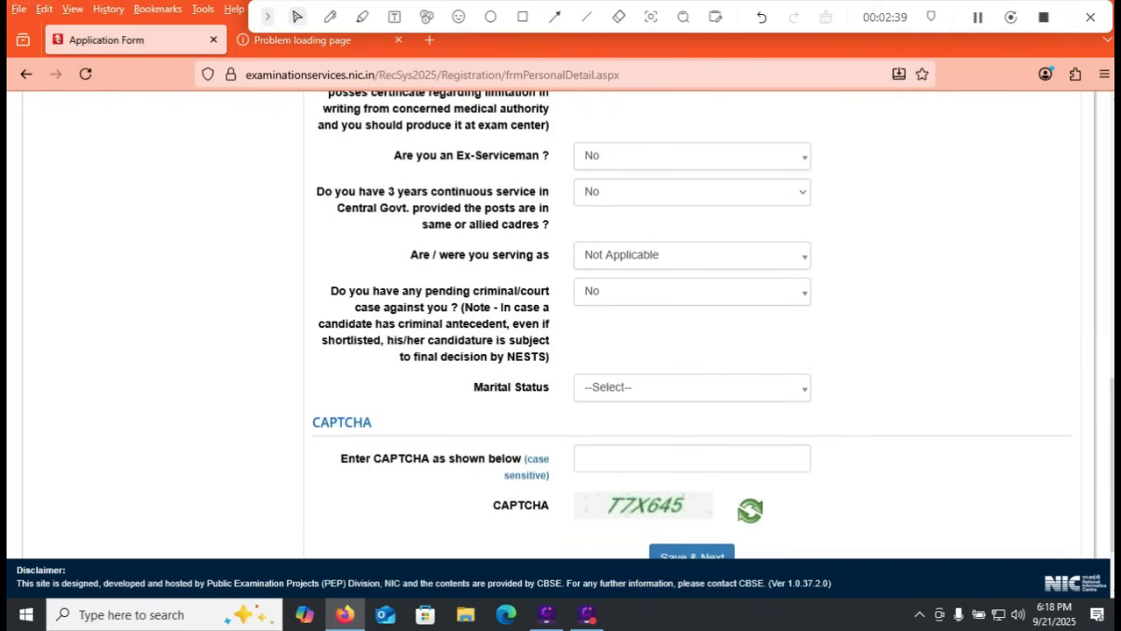
{"action": "left_click", "coordinate": [692, 388]}
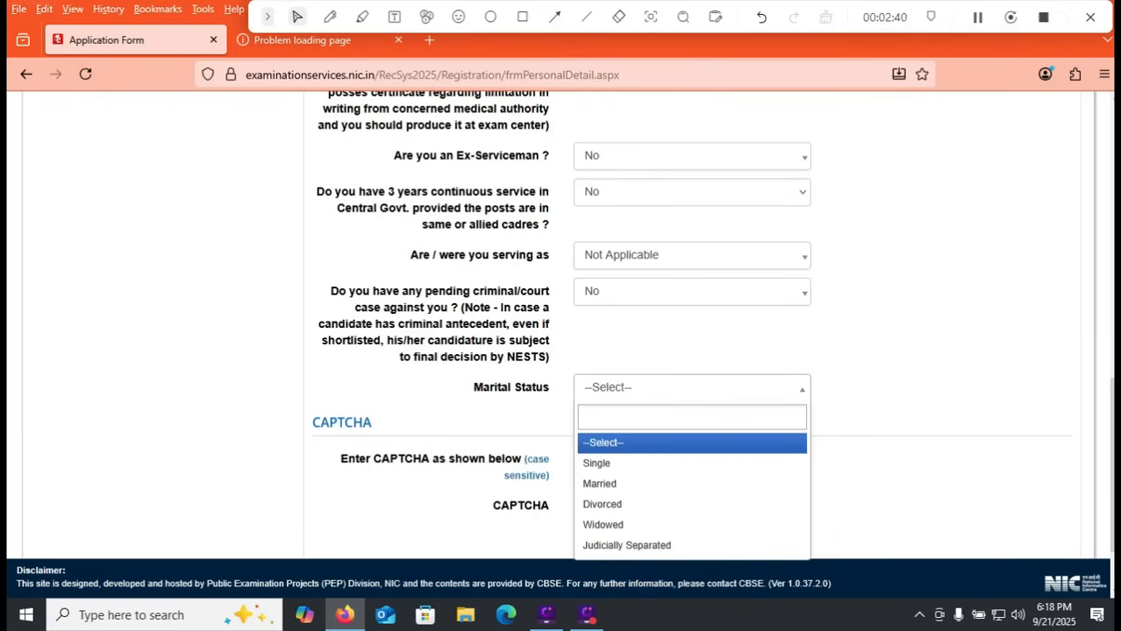
{"action": "key", "text": "Down"}
{"action": "key", "text": "Down"}
{"action": "key", "text": "Up"}
{"action": "key", "text": "Return"}
{"action": "left_click", "coordinate": [691, 454]}
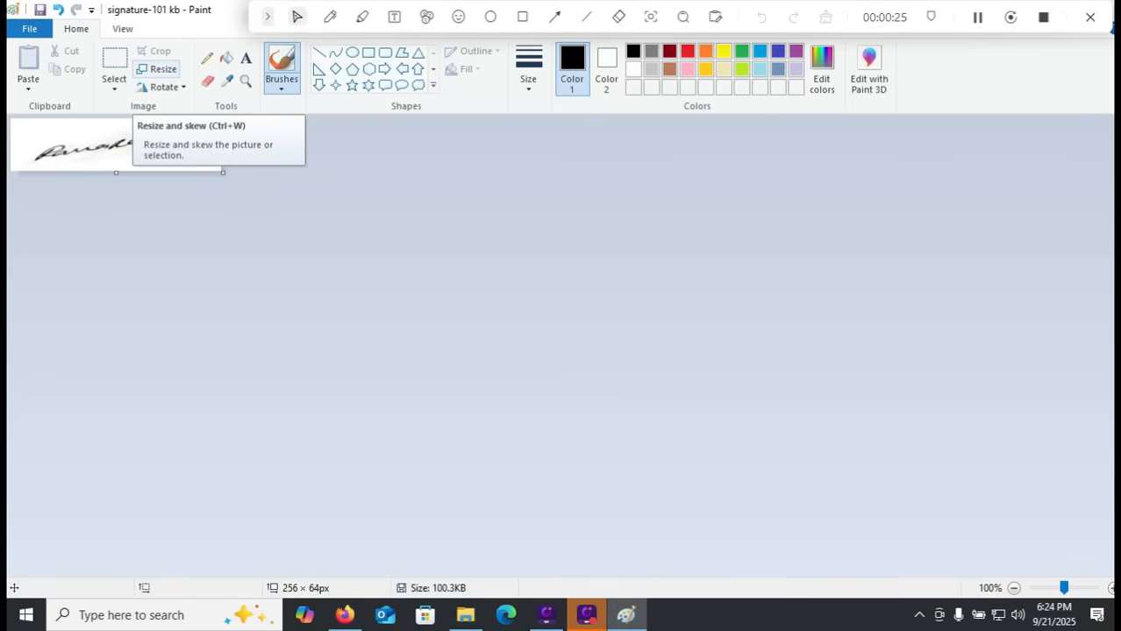
Step: In Paint, resize the signature by pixels to 256 × 64 without maintaining aspect ratio, checking the dimensions against the upload form's Edit Image dialog in Firefox
{"action": "left_click", "coordinate": [156, 68]}
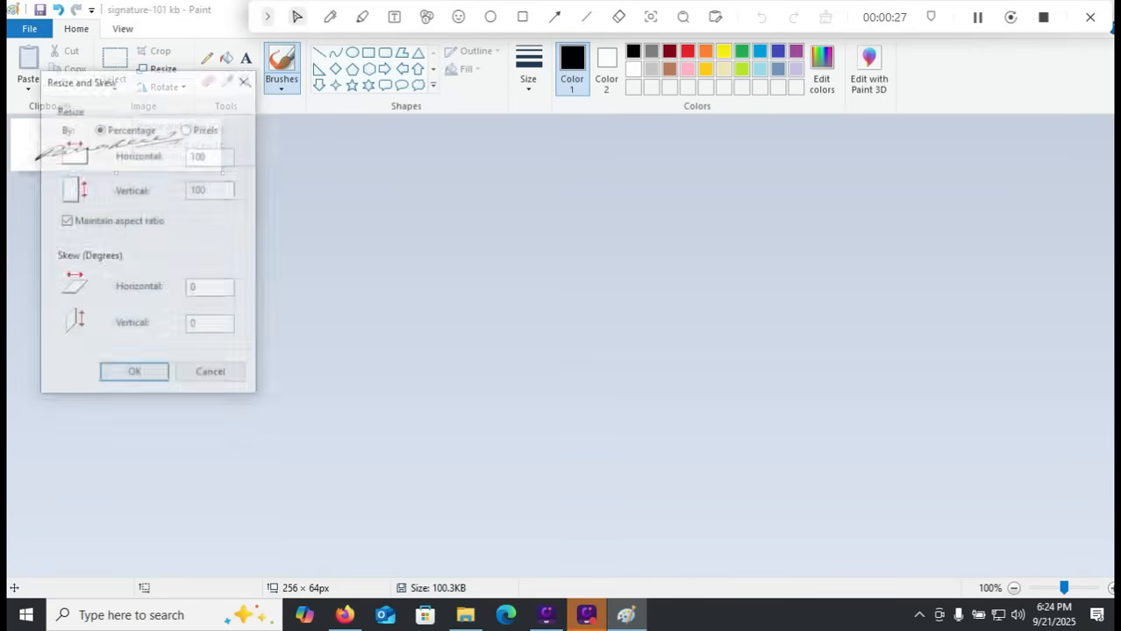
{"action": "left_click_drag", "start_coordinate": [128, 87], "coordinate": [308, 125]}
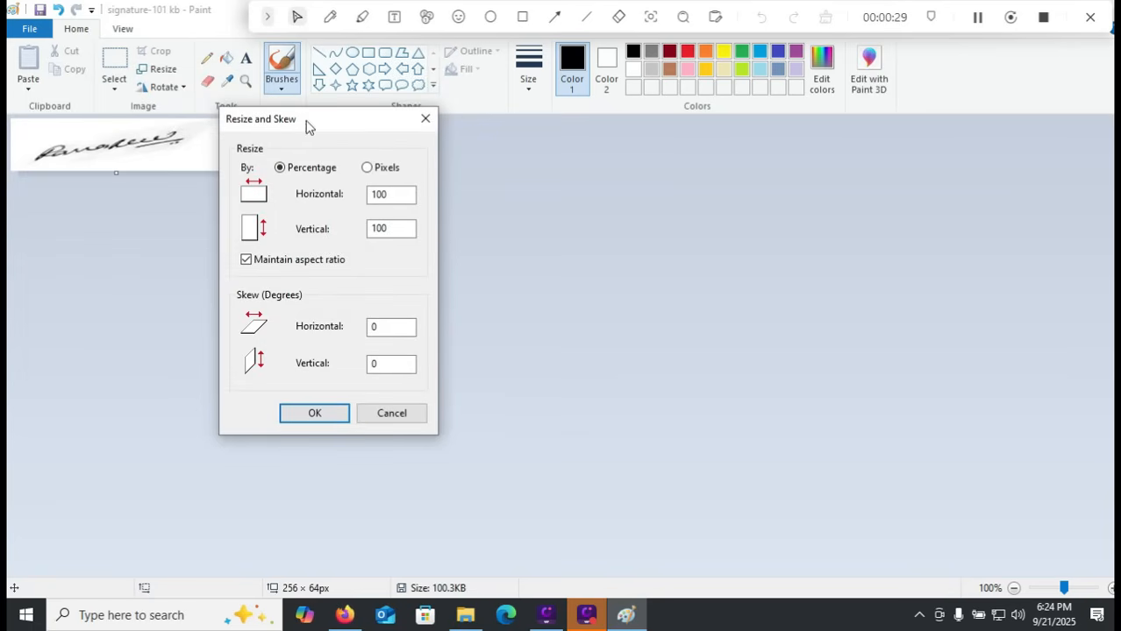
{"action": "left_click", "coordinate": [246, 259]}
{"action": "left_click", "coordinate": [367, 167]}
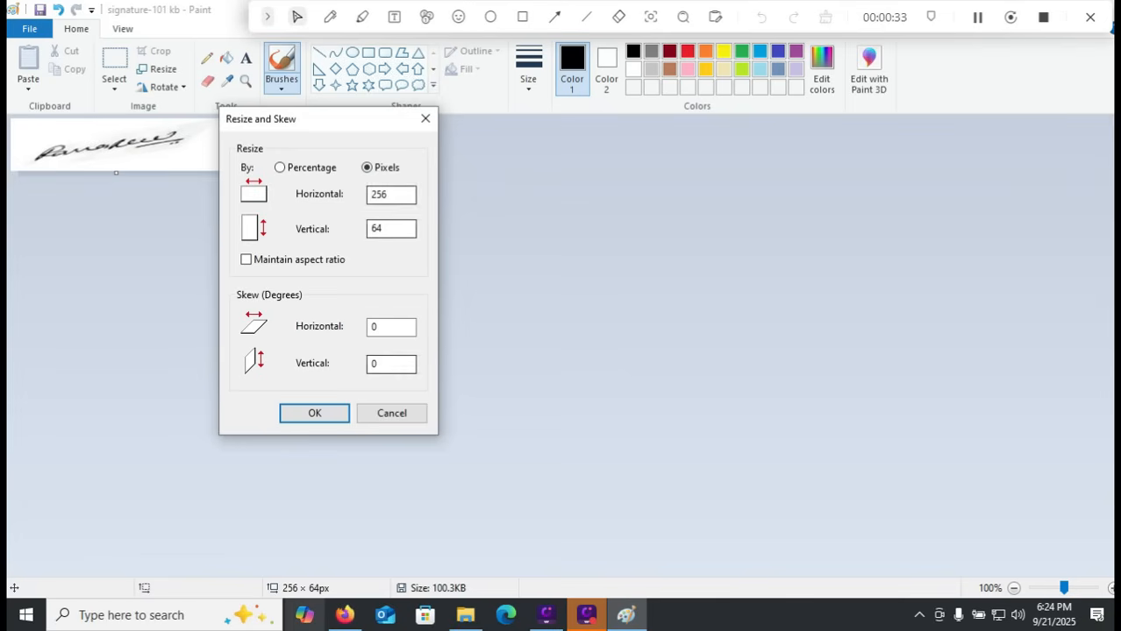
{"action": "mouse_move", "coordinate": [343, 614]}
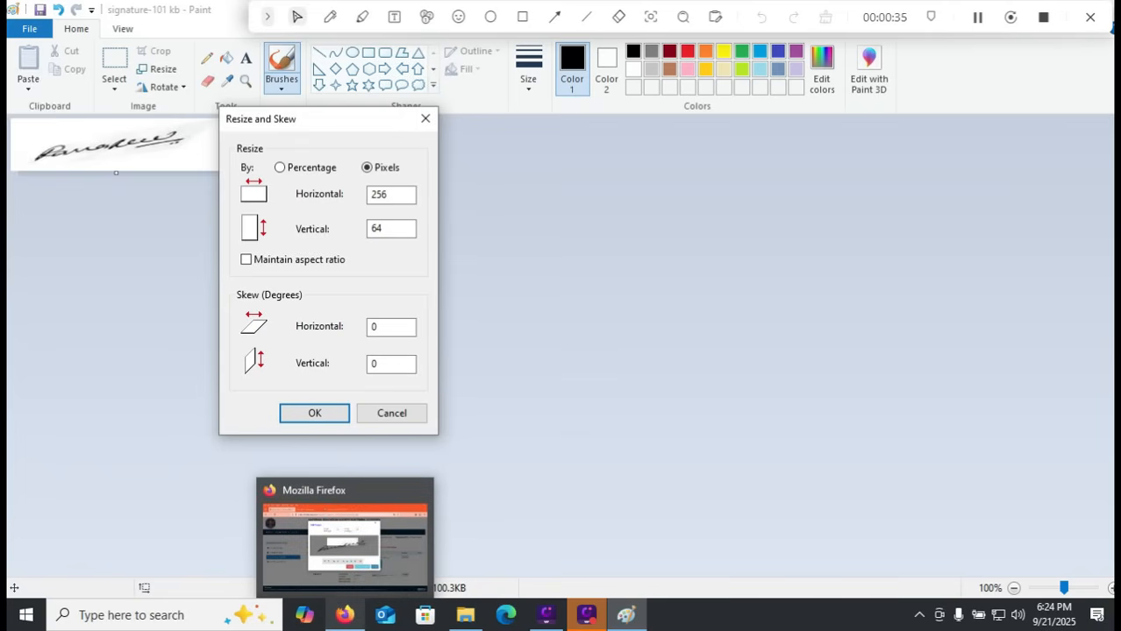
{"action": "left_click", "coordinate": [344, 614]}
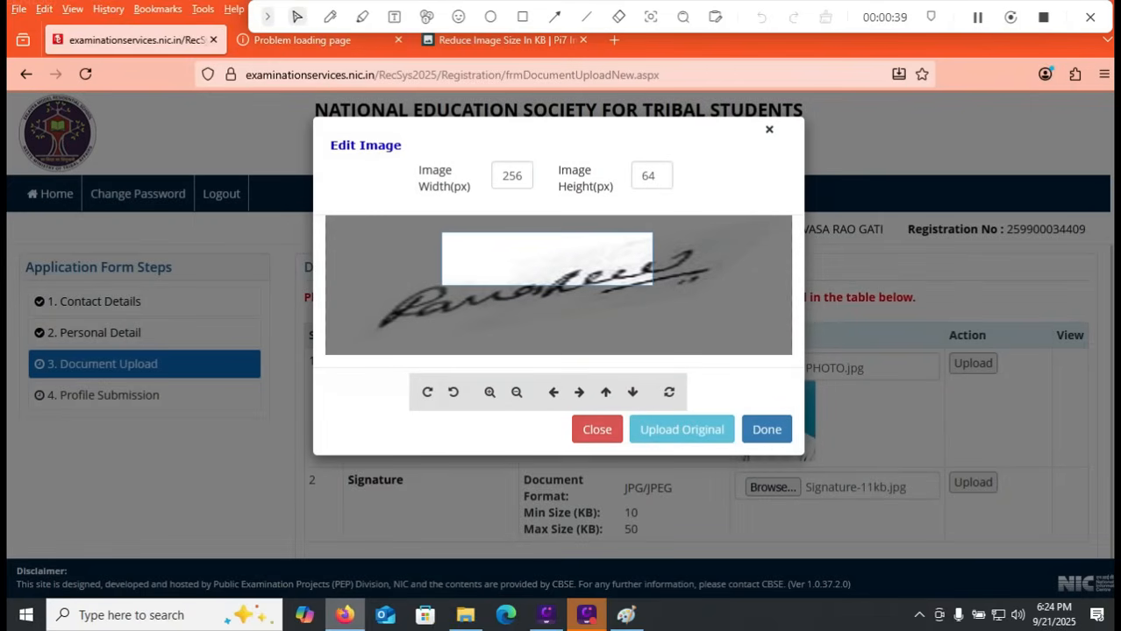
{"action": "left_click", "coordinate": [344, 613]}
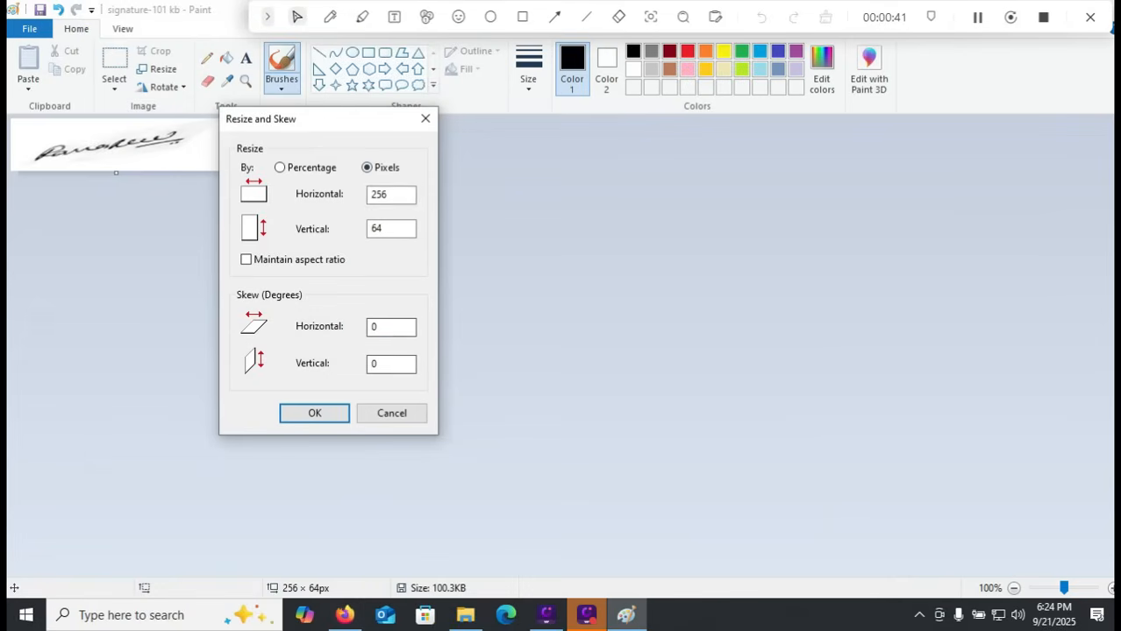
{"action": "left_click", "coordinate": [315, 413]}
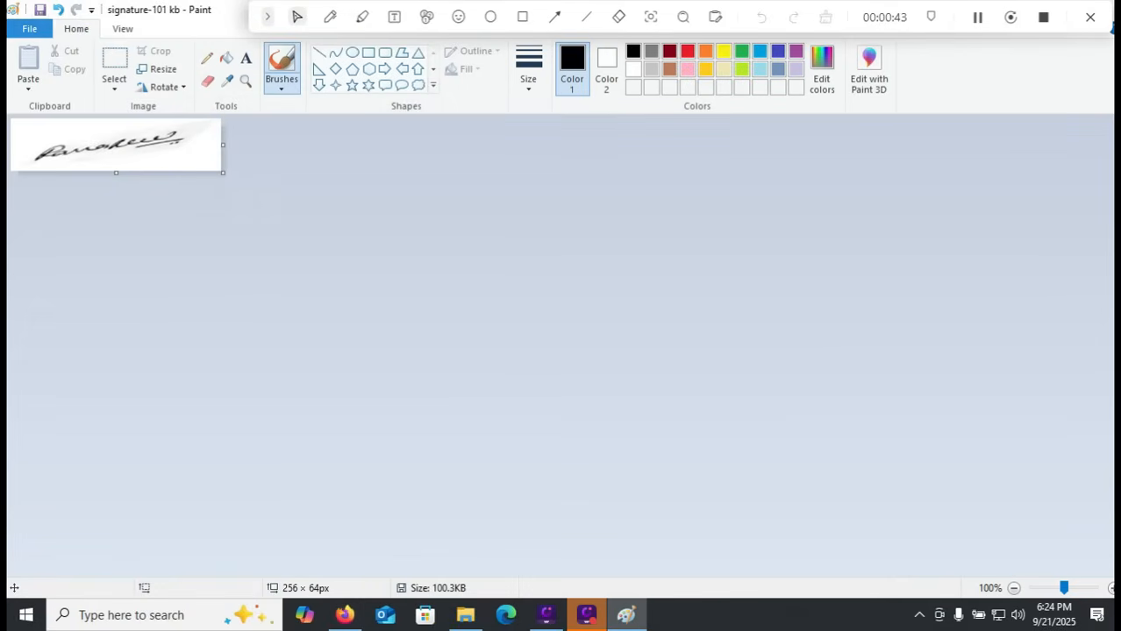
Step: Choose to save the signature as a JPEG picture, then switch to Pi7's Reduce Image Size In KB page in Firefox and select the target size
{"action": "left_click", "coordinate": [30, 29]}
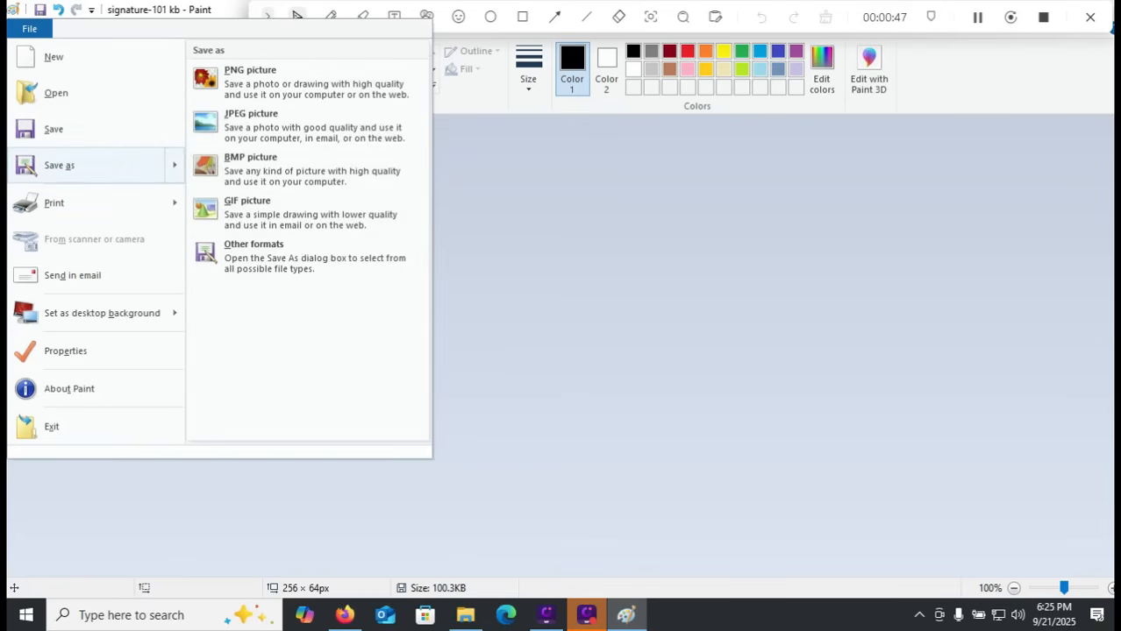
{"action": "left_click", "coordinate": [299, 126]}
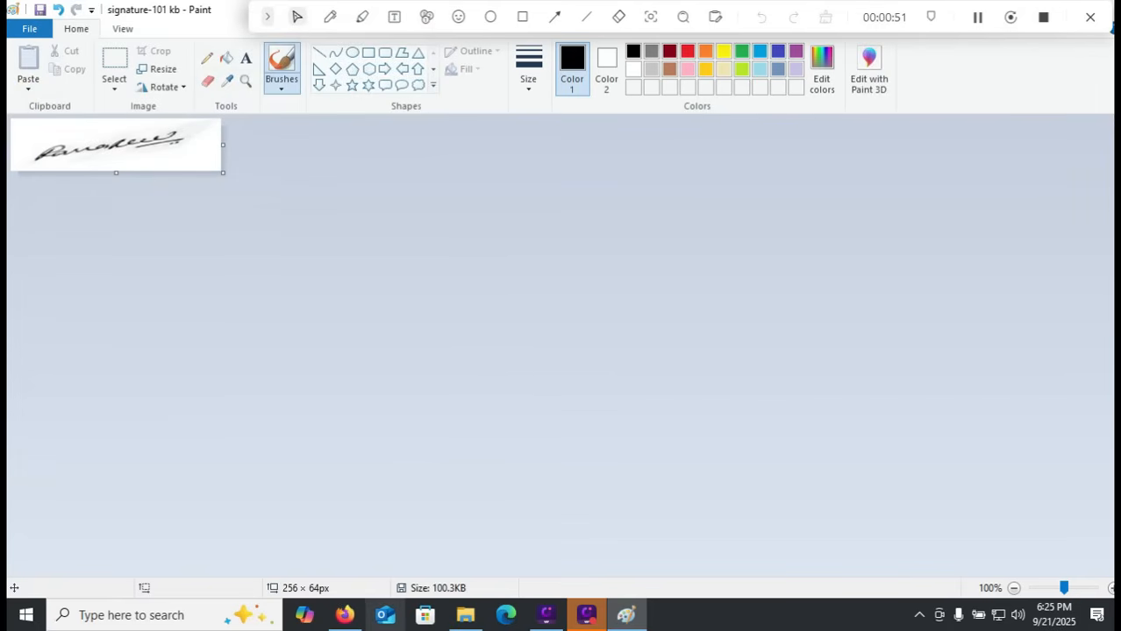
{"action": "left_click", "coordinate": [344, 616]}
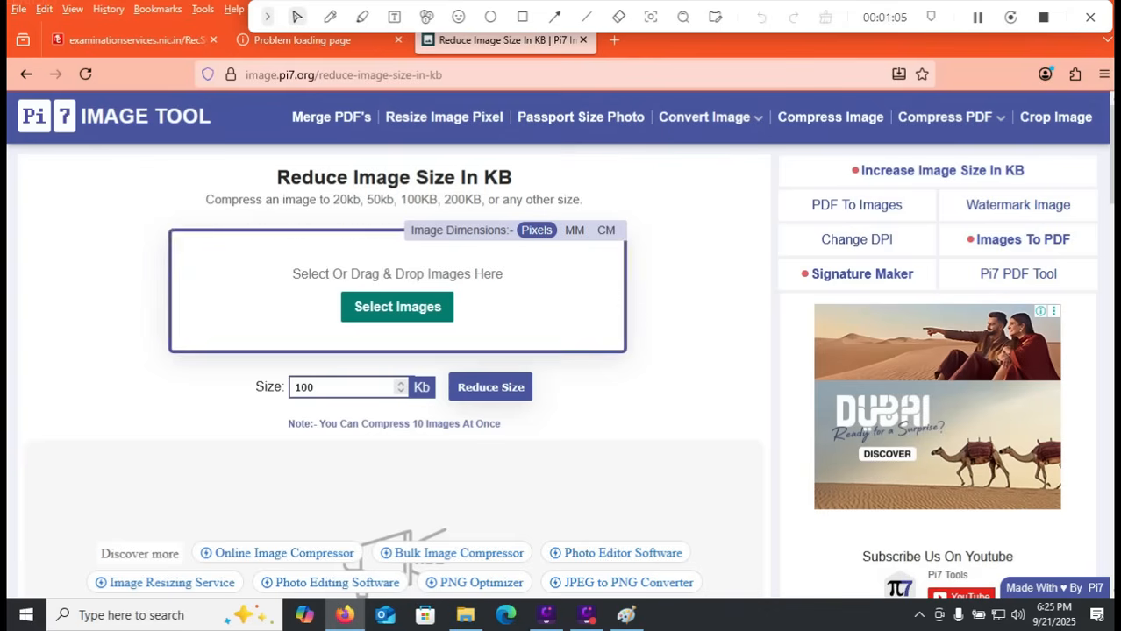
{"action": "key", "text": "ctrl+a"}
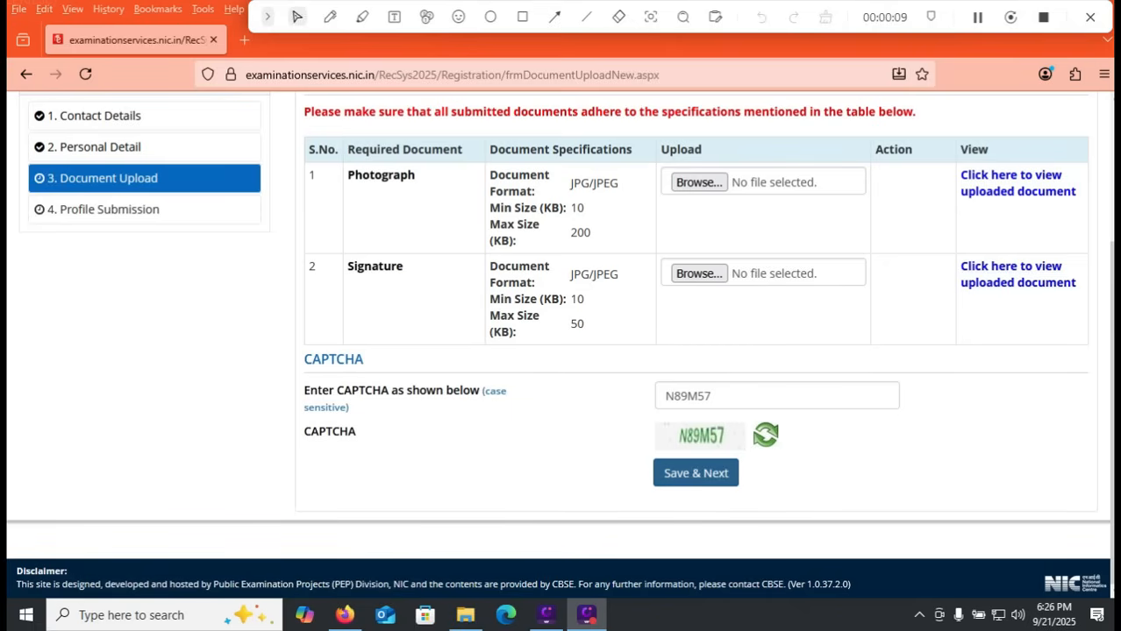
Step: Save the Document Upload page and proceed to Profile Submission
{"action": "left_click", "coordinate": [696, 473]}
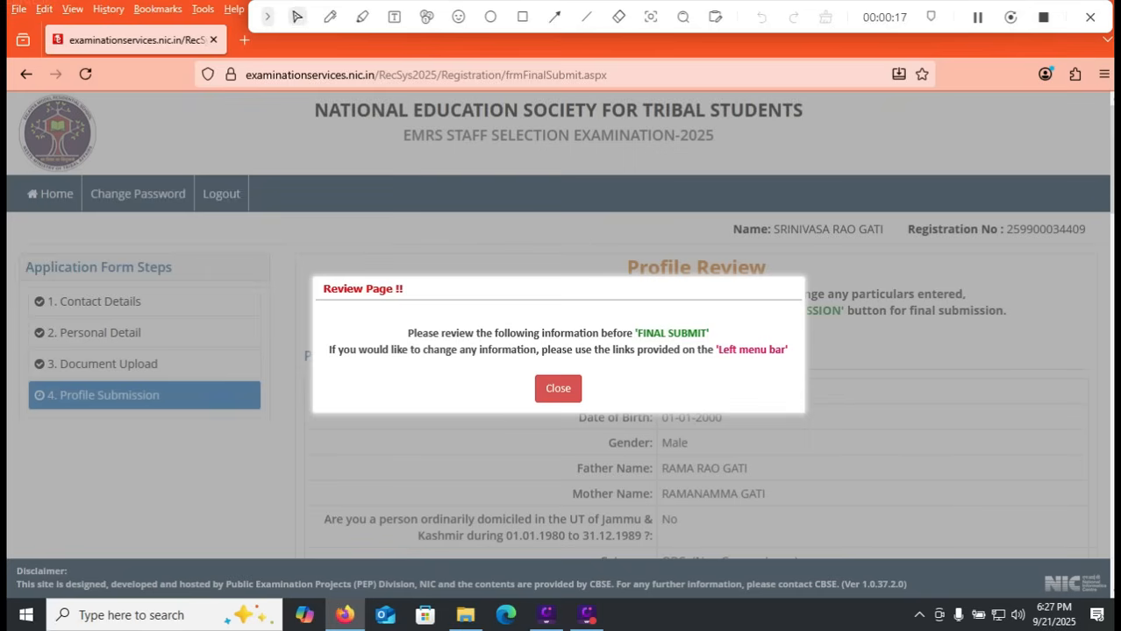
Step: Mark the Contact Details, Personal Detail and Document Upload form steps with the annotation pen
{"action": "left_click", "coordinate": [330, 16]}
{"action": "left_click_drag", "start_coordinate": [163, 274], "coordinate": [174, 270]}
{"action": "left_click_drag", "start_coordinate": [154, 331], "coordinate": [210, 302]}
{"action": "left_click_drag", "start_coordinate": [165, 370], "coordinate": [218, 351]}
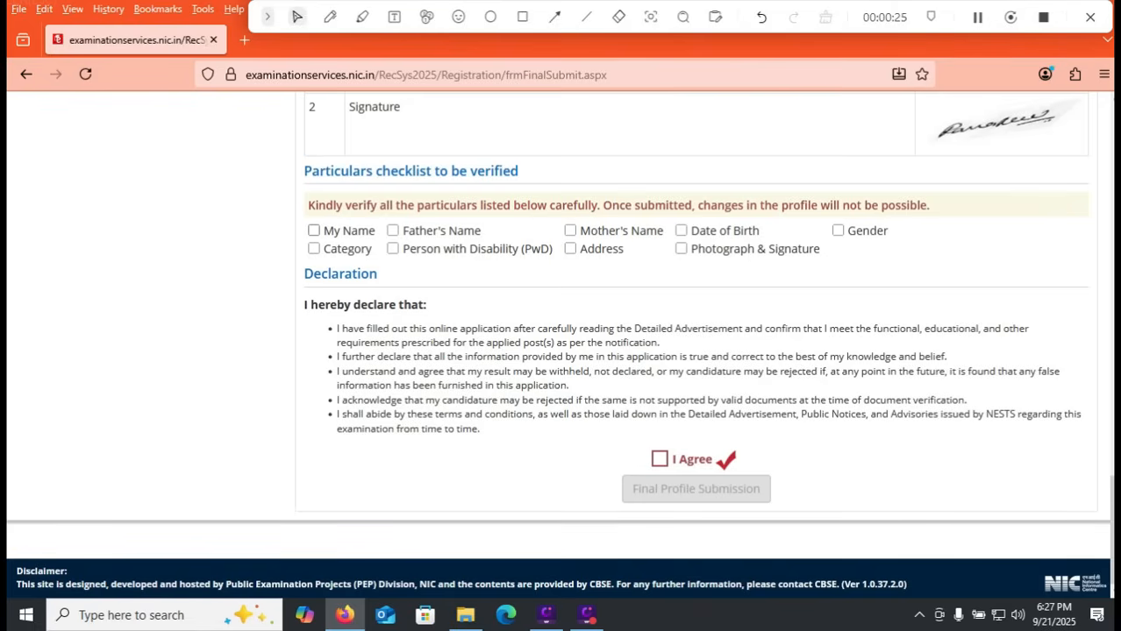
Step: Tick all nine items in the particulars checklist, from My Name and Category through Photograph & Signature and Gender
{"action": "left_click", "coordinate": [314, 231]}
{"action": "left_click", "coordinate": [392, 231]}
{"action": "left_click", "coordinate": [393, 249]}
{"action": "left_click", "coordinate": [314, 249]}
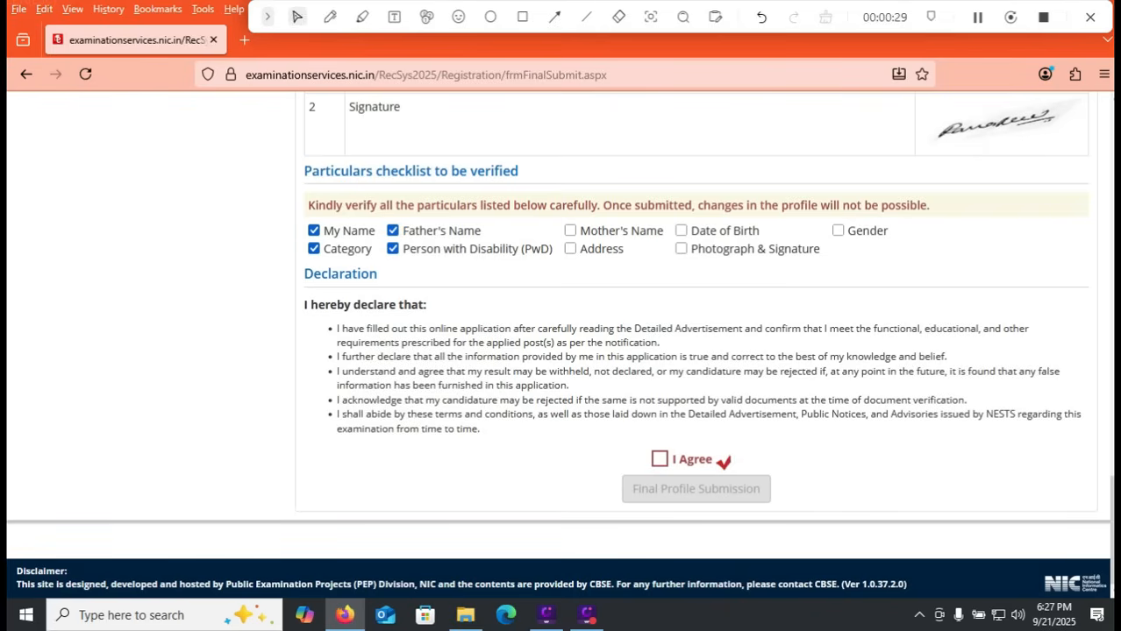
{"action": "left_click", "coordinate": [570, 231]}
{"action": "left_click", "coordinate": [570, 249]}
{"action": "left_click", "coordinate": [681, 231]}
{"action": "left_click", "coordinate": [681, 249]}
{"action": "left_click", "coordinate": [837, 230]}
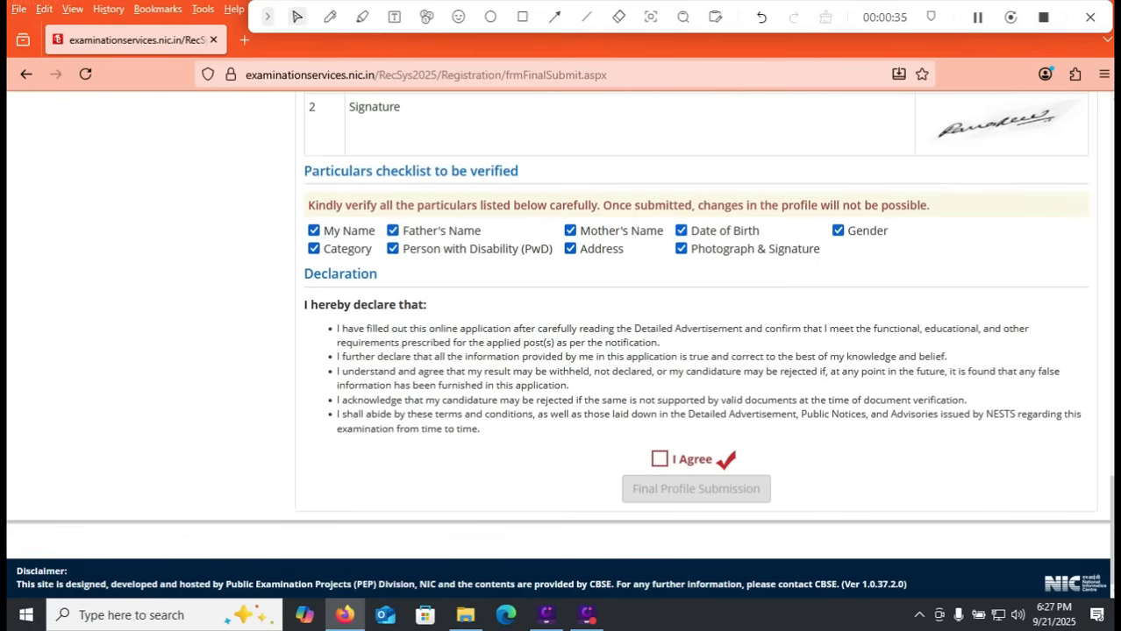
Step: Agree to the declaration and make the final profile submission
{"action": "left_click", "coordinate": [659, 460]}
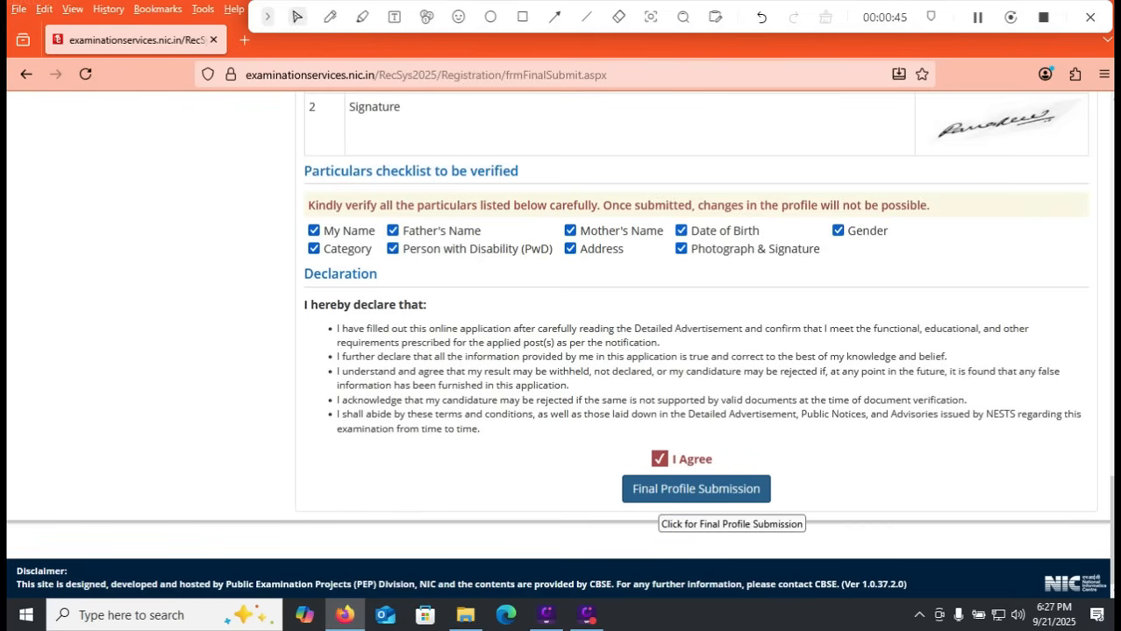
{"action": "left_click", "coordinate": [662, 494]}
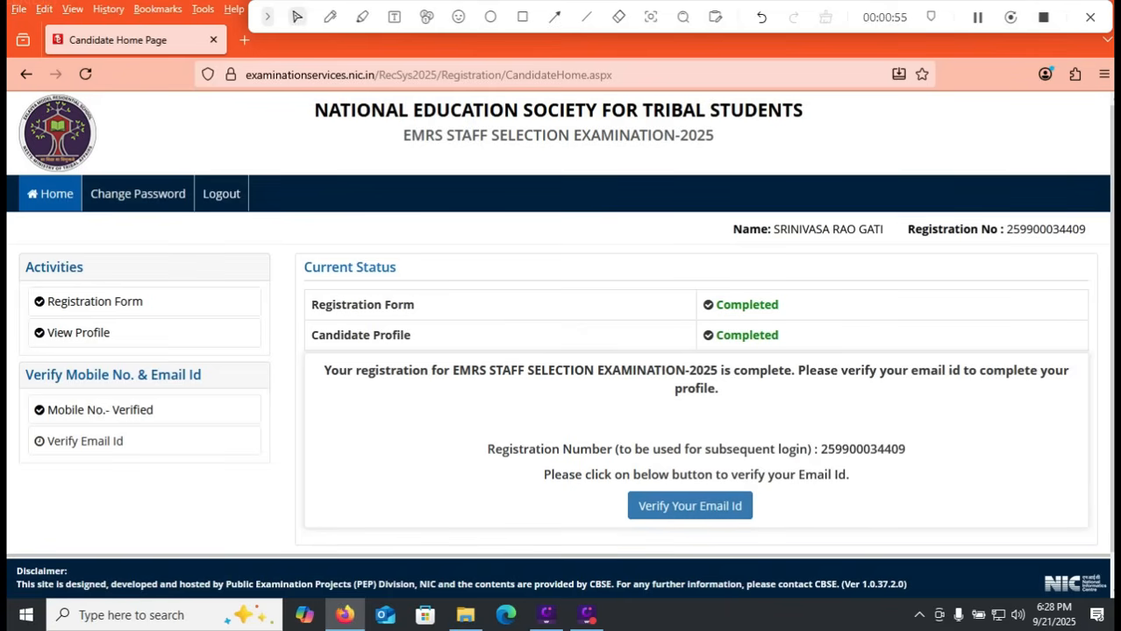
Step: Open the email ID verification from the candidate home page, and once verified start applying for a post
{"action": "left_click", "coordinate": [689, 506]}
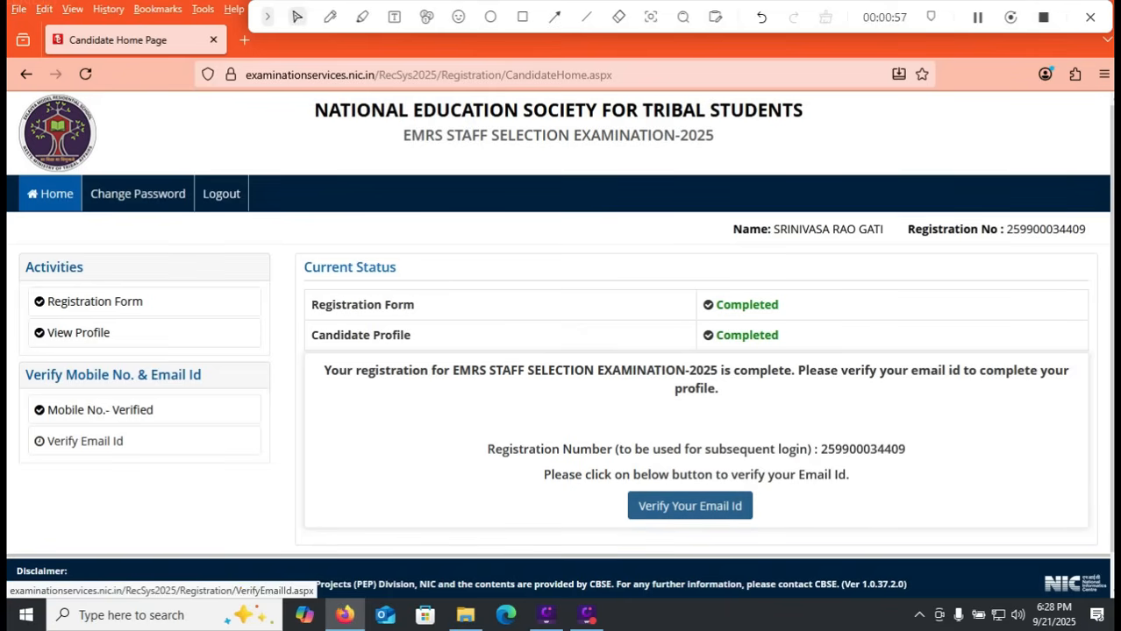
{"action": "left_click", "coordinate": [509, 339]}
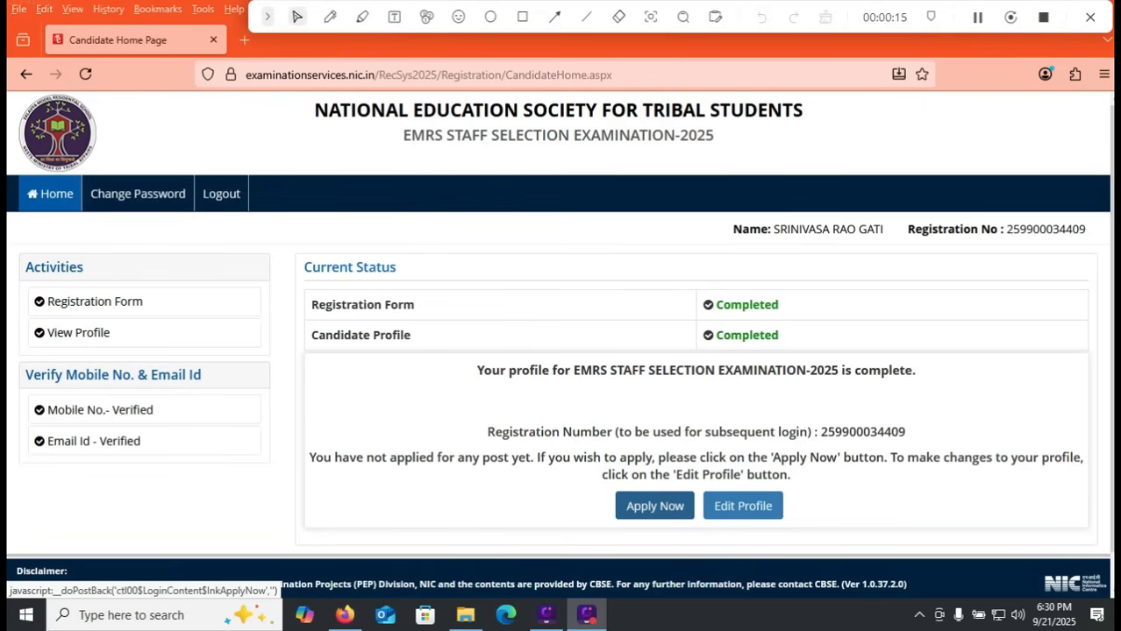
{"action": "left_click", "coordinate": [654, 506]}
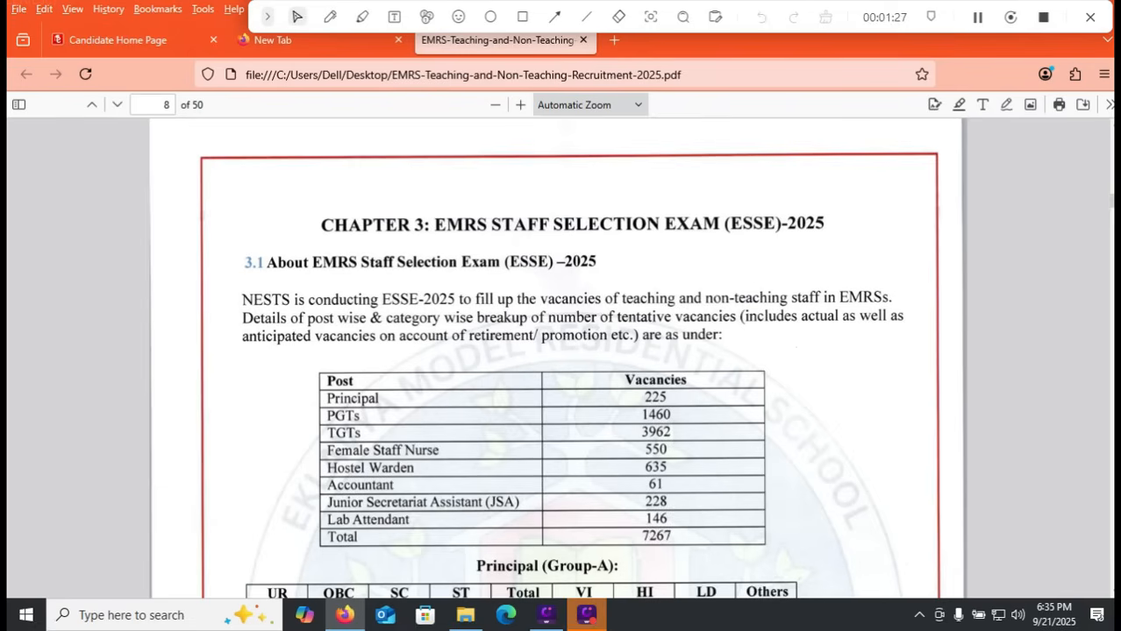
Step: Mark the vacancy figures for each post in the recruitment PDF's Chapter 3 table with the annotation pen, and return to the pointer tool
{"action": "left_click", "coordinate": [330, 16]}
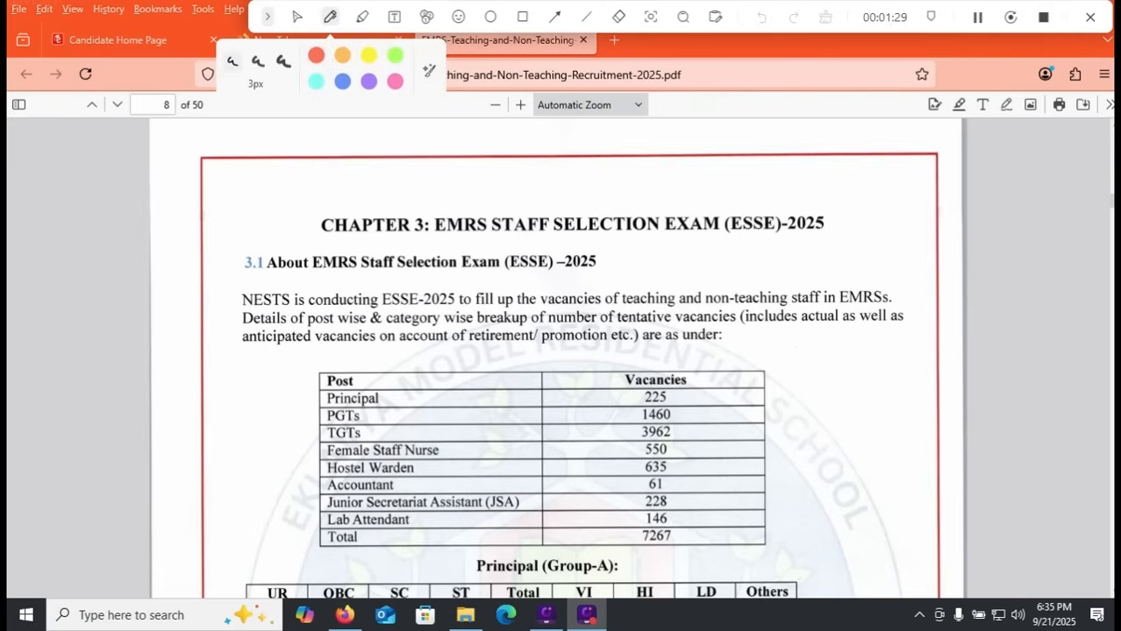
{"action": "left_click_drag", "start_coordinate": [688, 399], "coordinate": [731, 383]}
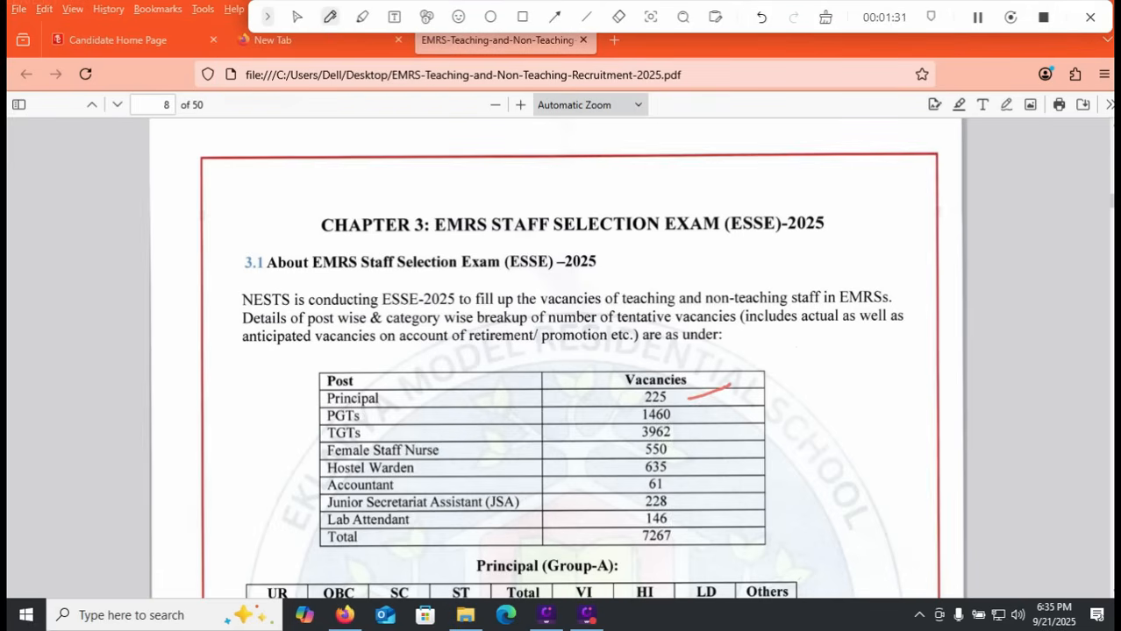
{"action": "left_click_drag", "start_coordinate": [697, 418], "coordinate": [729, 405]}
{"action": "mouse_move", "coordinate": [616, 440]}
{"action": "left_mouse_down"}
{"action": "mouse_move", "coordinate": [652, 424]}
{"action": "mouse_move", "coordinate": [710, 442]}
{"action": "mouse_move", "coordinate": [696, 467]}
{"action": "mouse_move", "coordinate": [707, 462]}
{"action": "mouse_move", "coordinate": [703, 480]}
{"action": "left_mouse_up"}
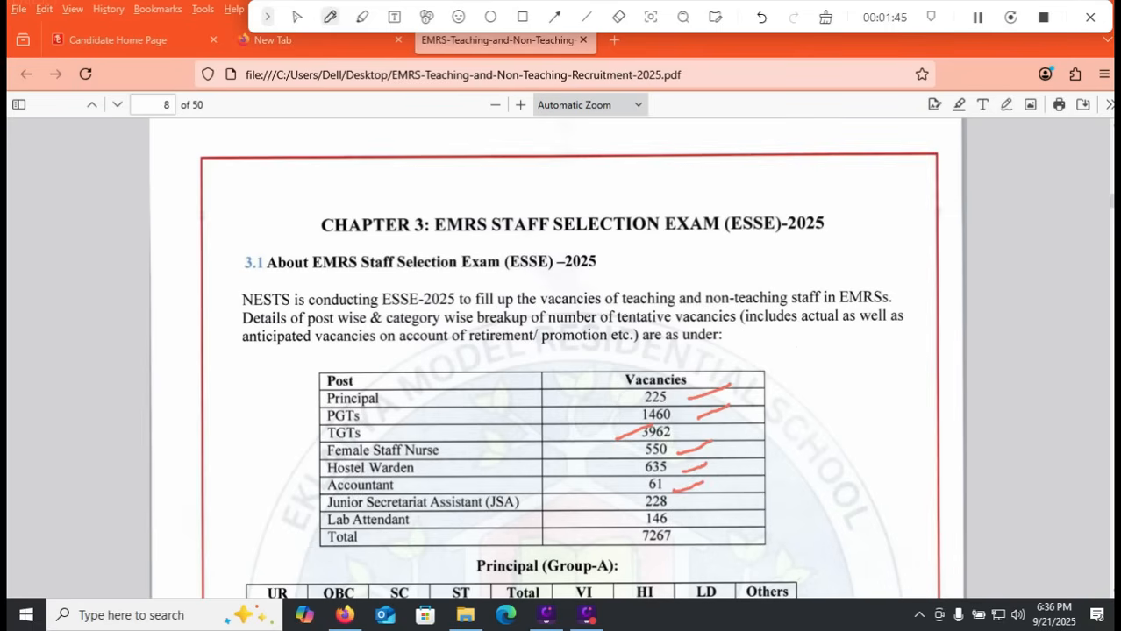
{"action": "left_click_drag", "start_coordinate": [690, 508], "coordinate": [713, 501]}
{"action": "left_click_drag", "start_coordinate": [620, 525], "coordinate": [636, 517]}
{"action": "left_click_drag", "start_coordinate": [634, 555], "coordinate": [719, 554]}
{"action": "left_click_drag", "start_coordinate": [823, 373], "coordinate": [822, 386]}
{"action": "left_click_drag", "start_coordinate": [835, 481], "coordinate": [853, 585]}
{"action": "left_click", "coordinate": [297, 17]}
Step: Recheck the vacancy table in the recruitment PDF and confirm applying for Recruitment of Non Teaching Posts on the candidate page
{"action": "left_click", "coordinate": [117, 41]}
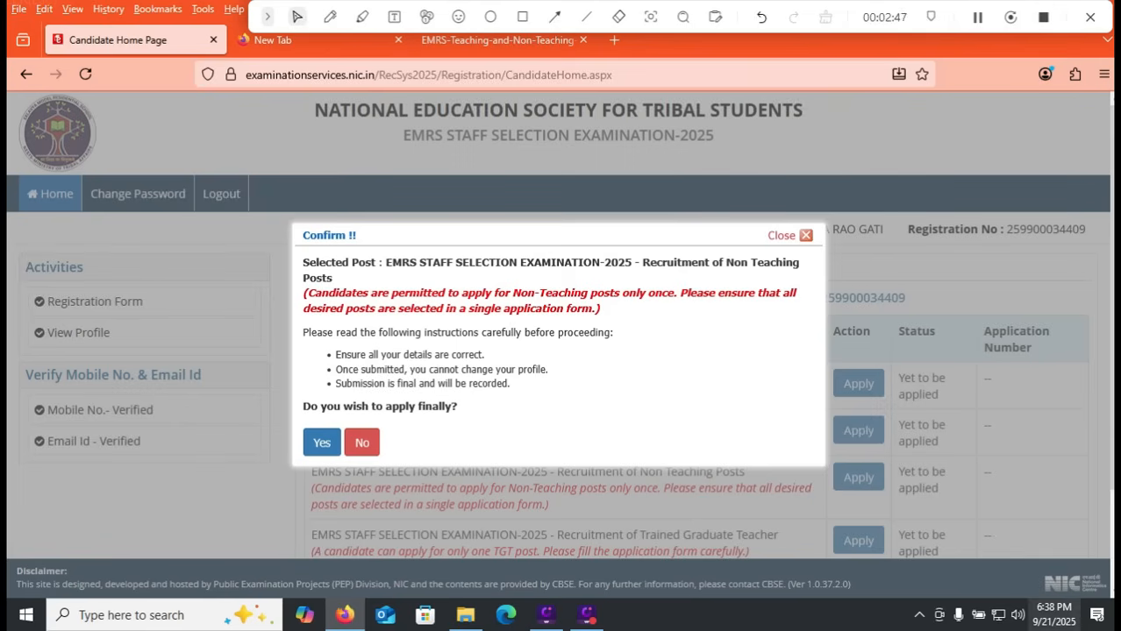
{"action": "left_click", "coordinate": [497, 41]}
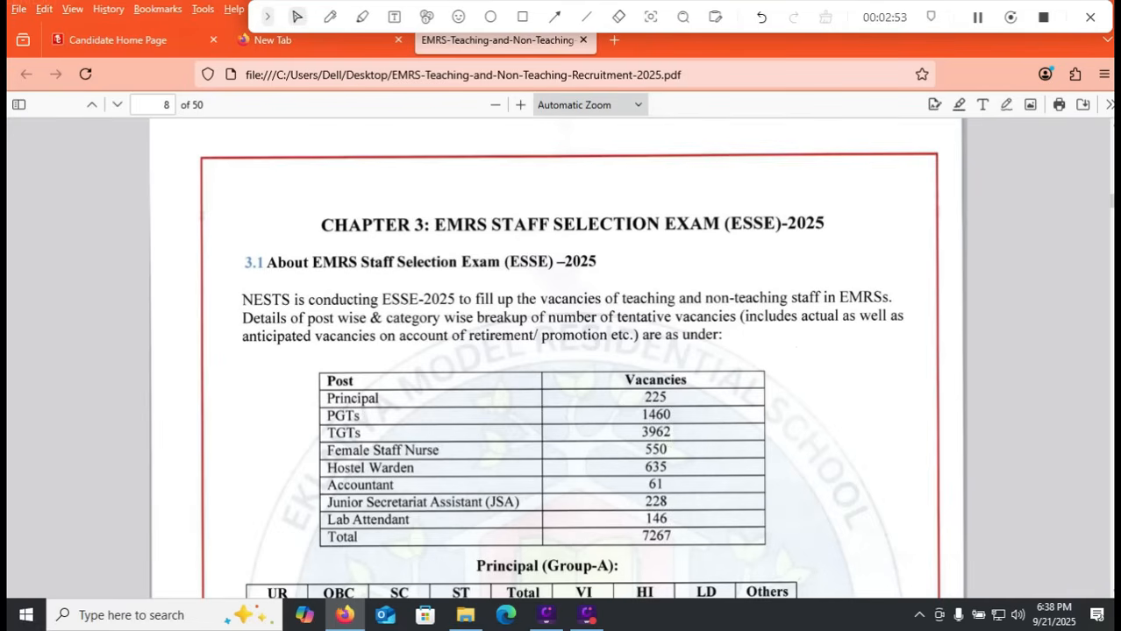
{"action": "left_click", "coordinate": [118, 39]}
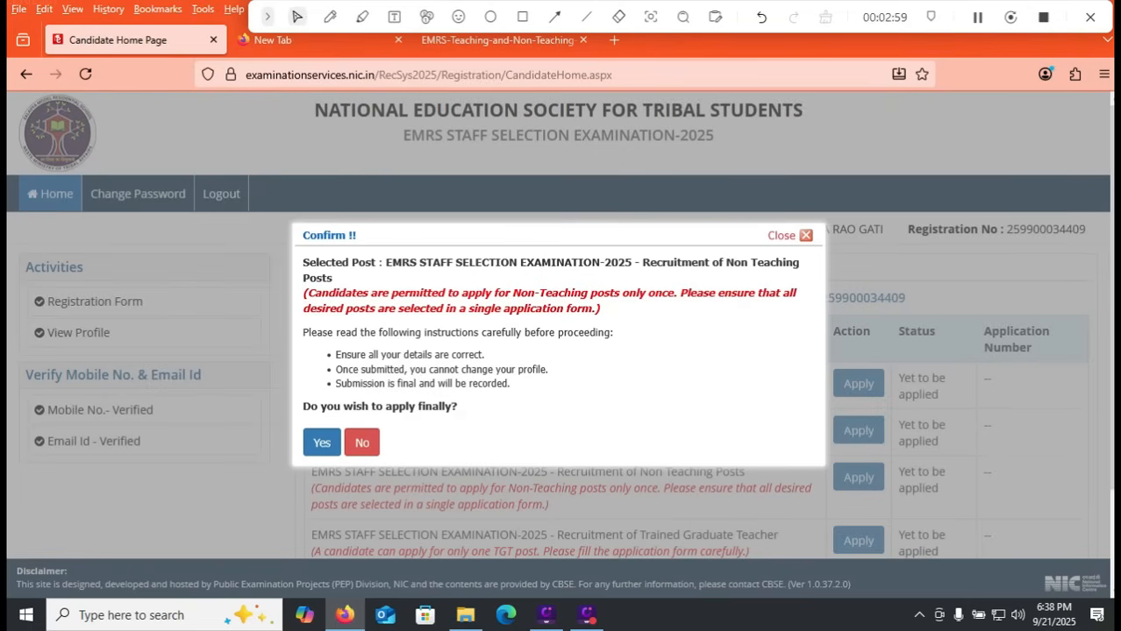
{"action": "left_click", "coordinate": [321, 442]}
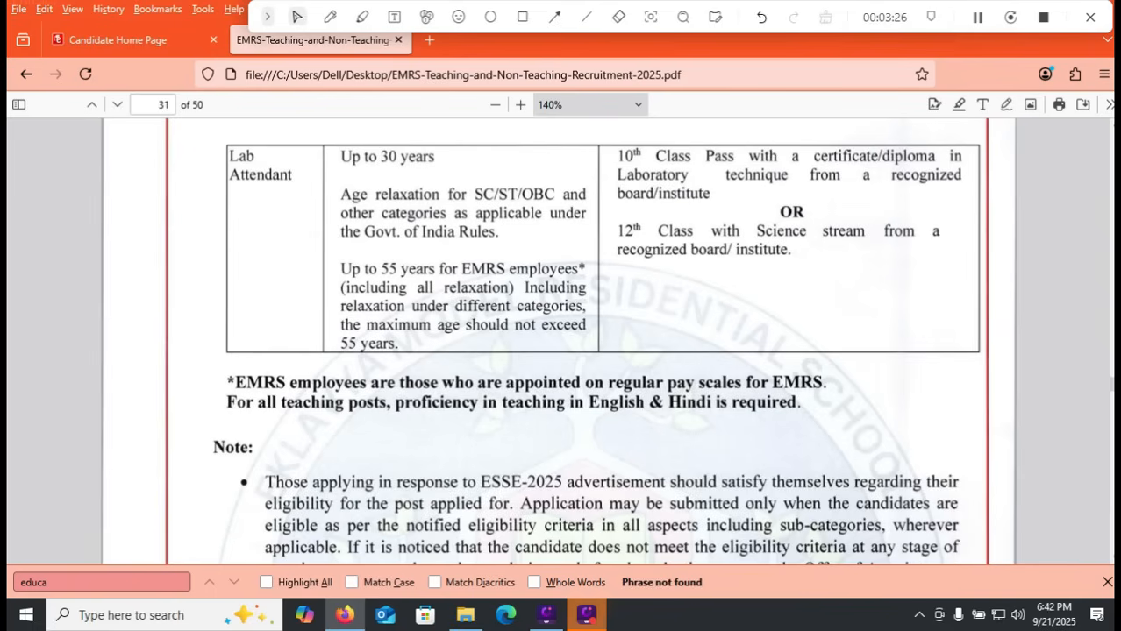
Step: Examine the age limits and qualifications for Lab Attendant, JSA, Accountant, Hostel Warden and Female Staff Nurse in the recruitment PDF
{"action": "scroll", "coordinate": [639, 374], "scroll_direction": "up", "scroll_amount": 1}
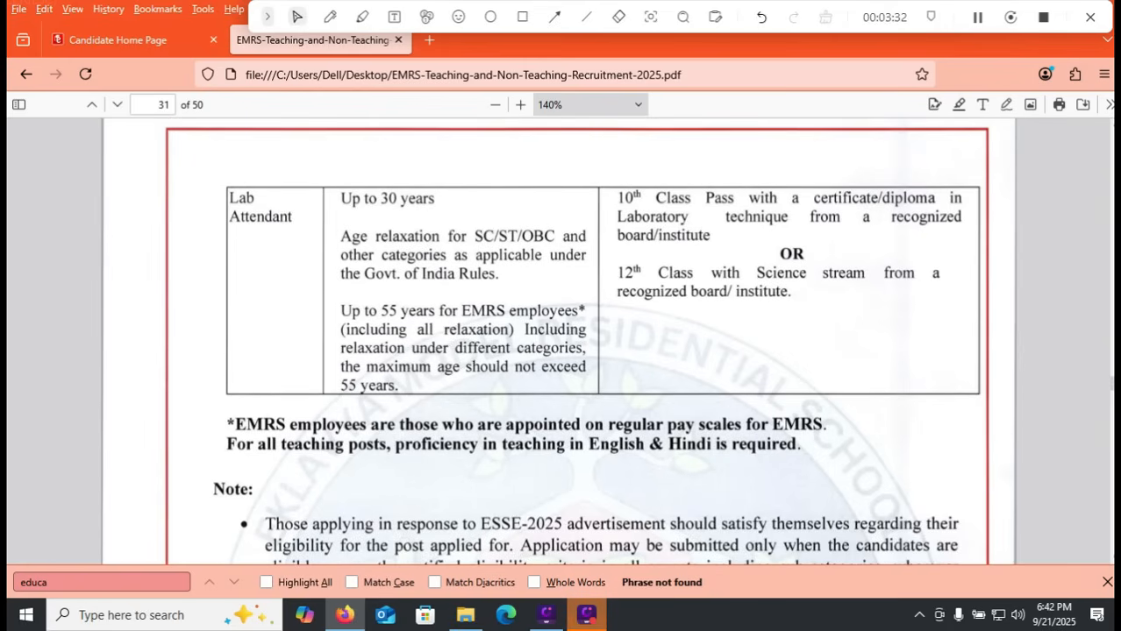
{"action": "scroll", "coordinate": [576, 346], "scroll_direction": "up", "scroll_amount": 1}
{"action": "scroll", "coordinate": [558, 342], "scroll_direction": "up", "scroll_amount": 10}
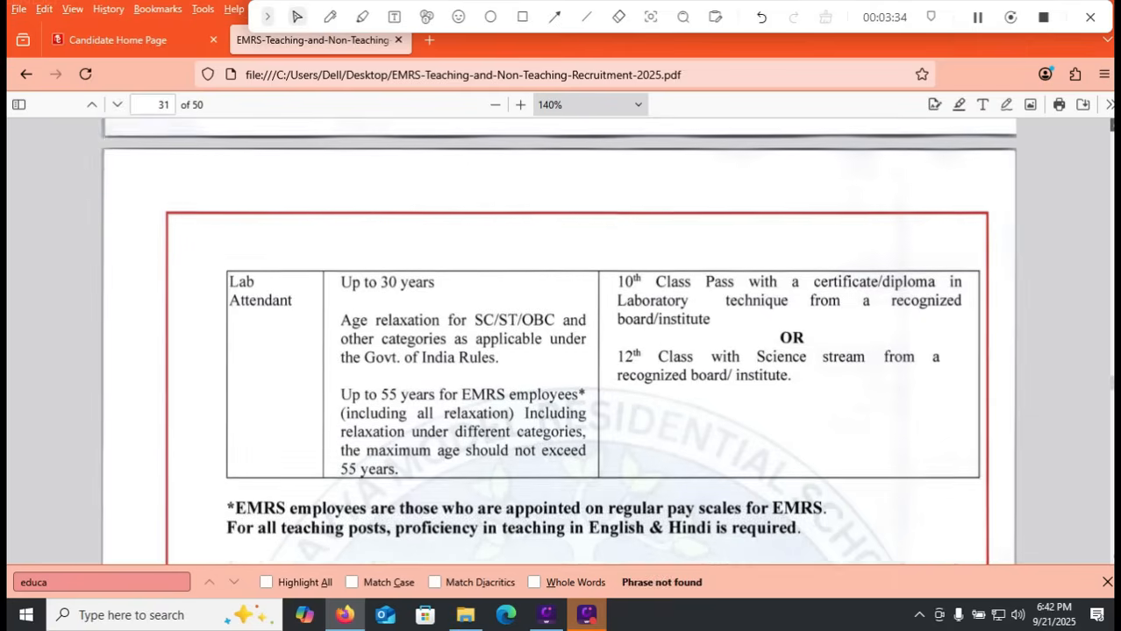
{"action": "scroll", "coordinate": [576, 342], "scroll_direction": "up", "scroll_amount": 3}
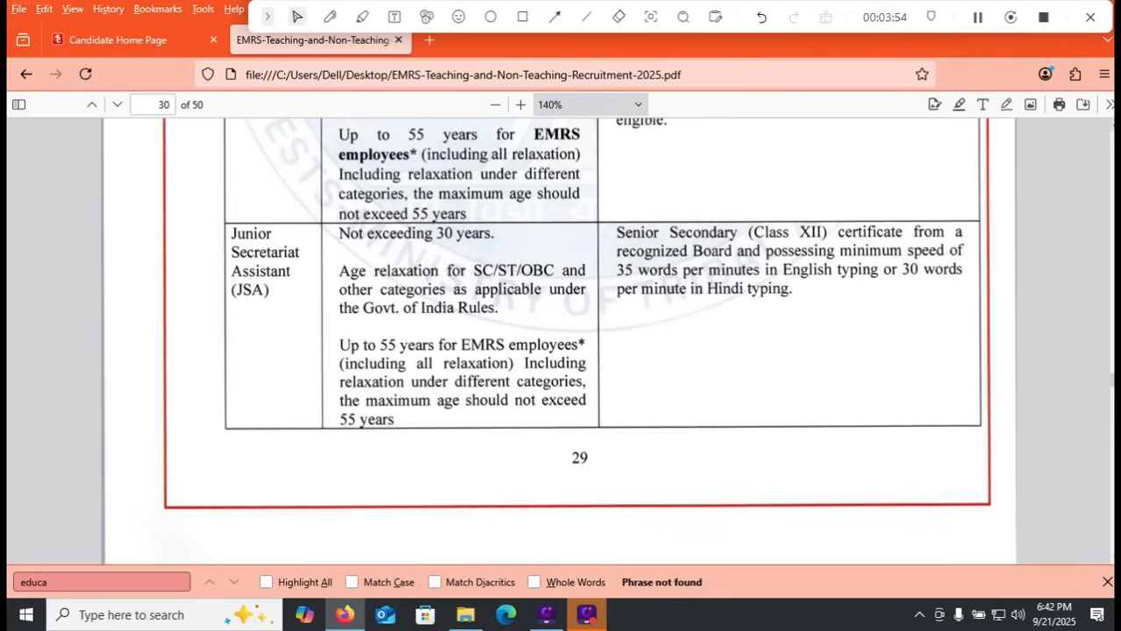
{"action": "scroll", "coordinate": [577, 320], "scroll_direction": "up", "scroll_amount": 3}
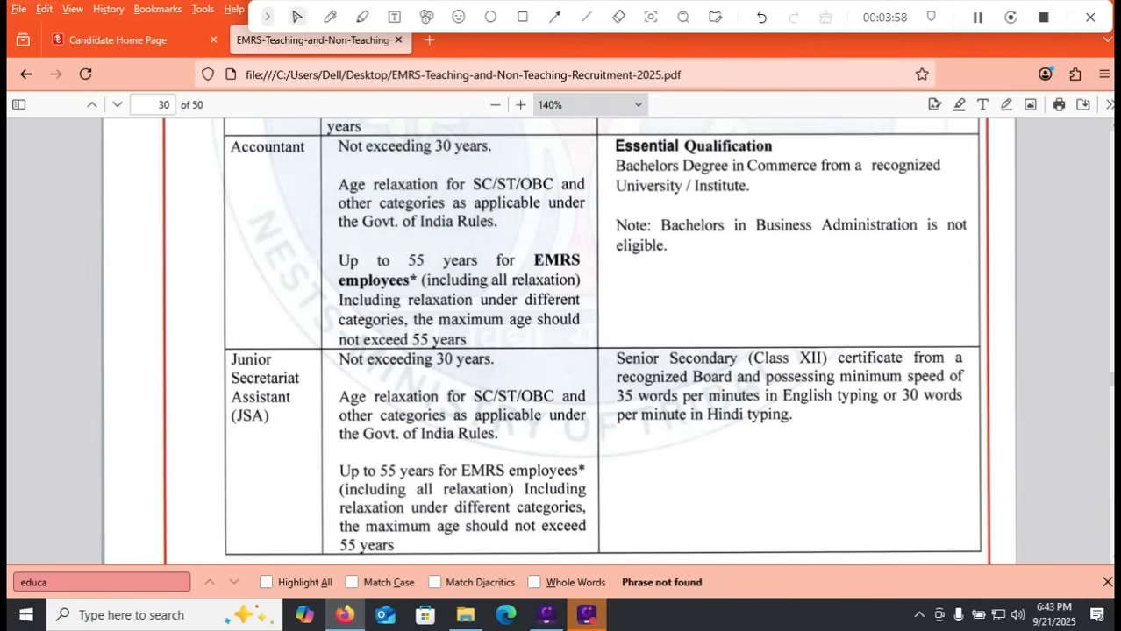
{"action": "scroll", "coordinate": [577, 342], "scroll_direction": "up", "scroll_amount": 1}
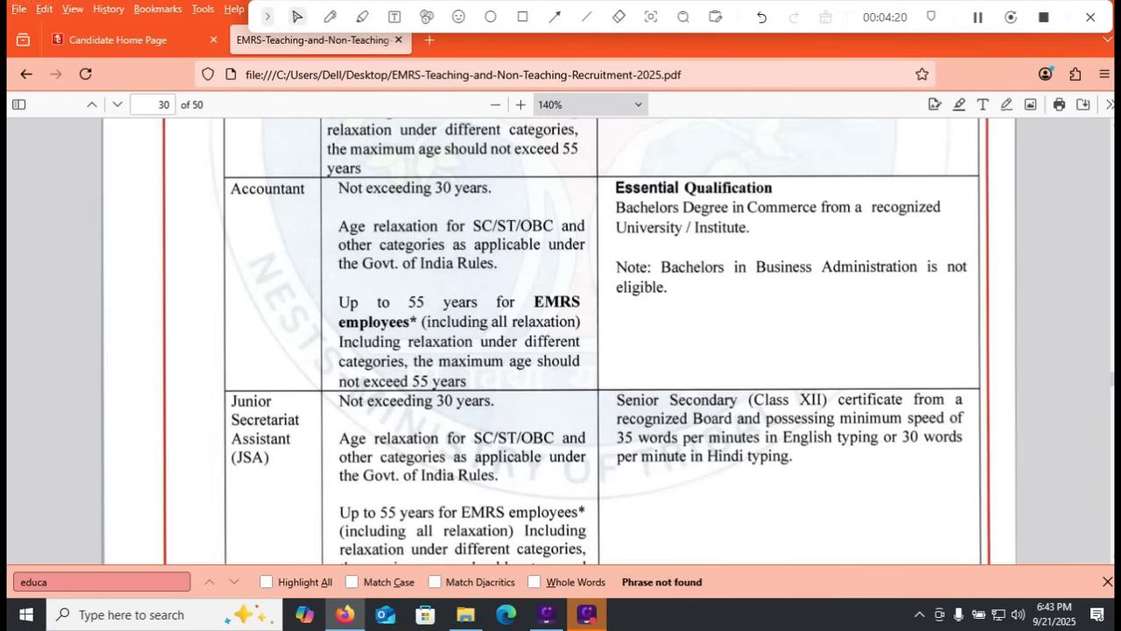
{"action": "scroll", "coordinate": [596, 342], "scroll_direction": "up", "scroll_amount": 5}
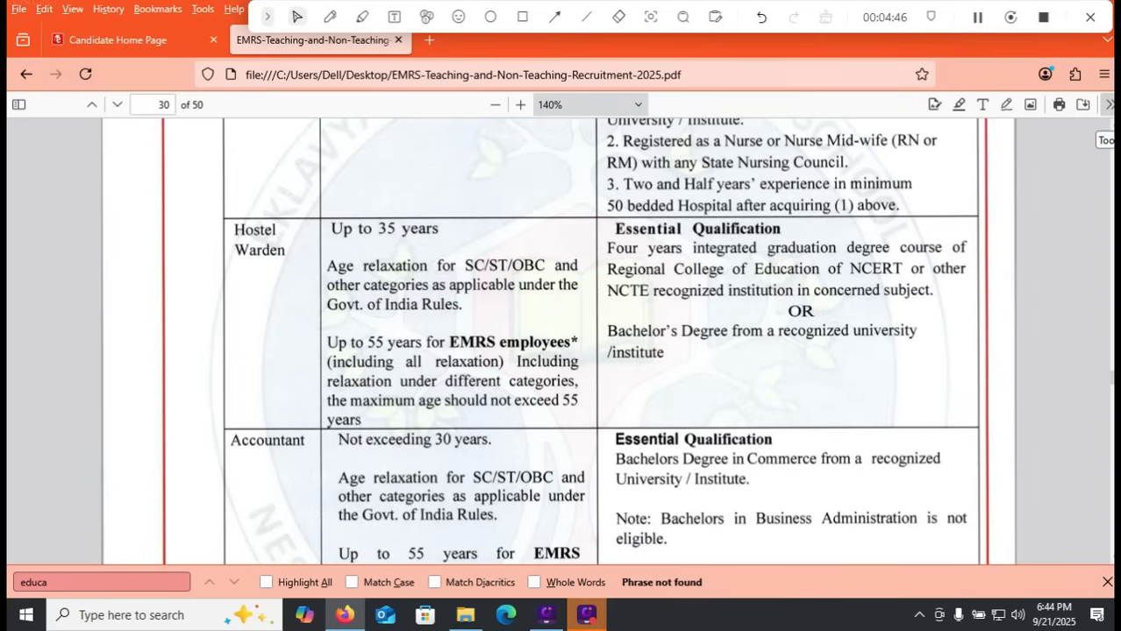
{"action": "scroll", "coordinate": [561, 342], "scroll_direction": "up", "scroll_amount": 4}
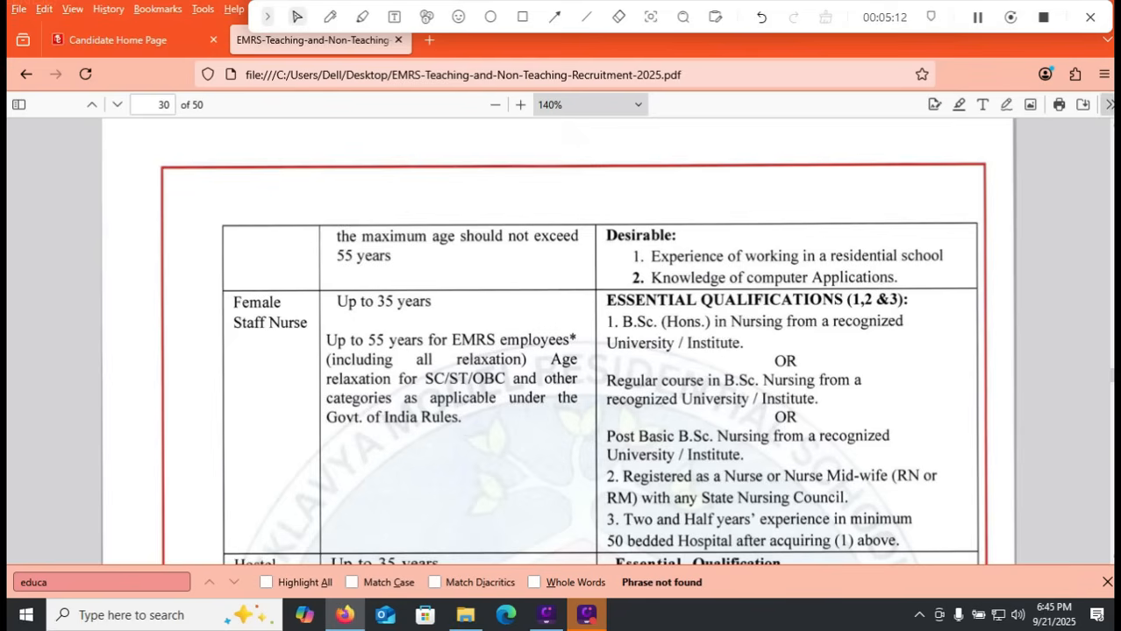
{"action": "scroll", "coordinate": [558, 342], "scroll_direction": "up", "scroll_amount": 2}
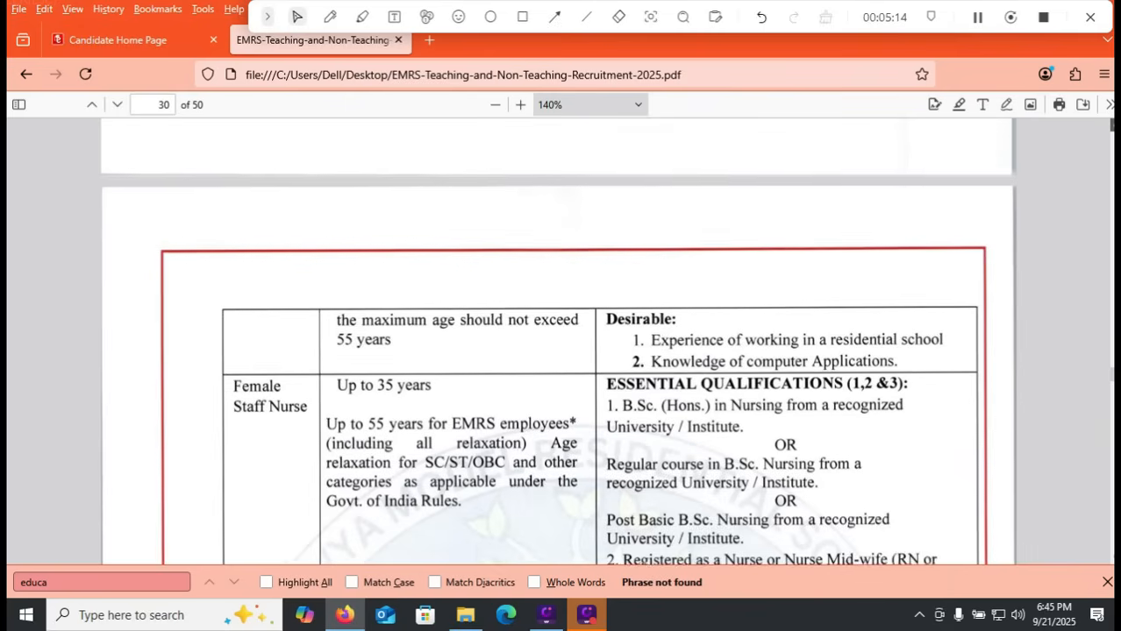
Step: Examine the eligibility criteria for Librarian, Physical Education Teacher, Art Teacher and TGT (Computer Science) in the recruitment PDF
{"action": "scroll", "coordinate": [558, 342], "scroll_direction": "up", "scroll_amount": 3}
{"action": "scroll", "coordinate": [558, 342], "scroll_direction": "up", "scroll_amount": 8}
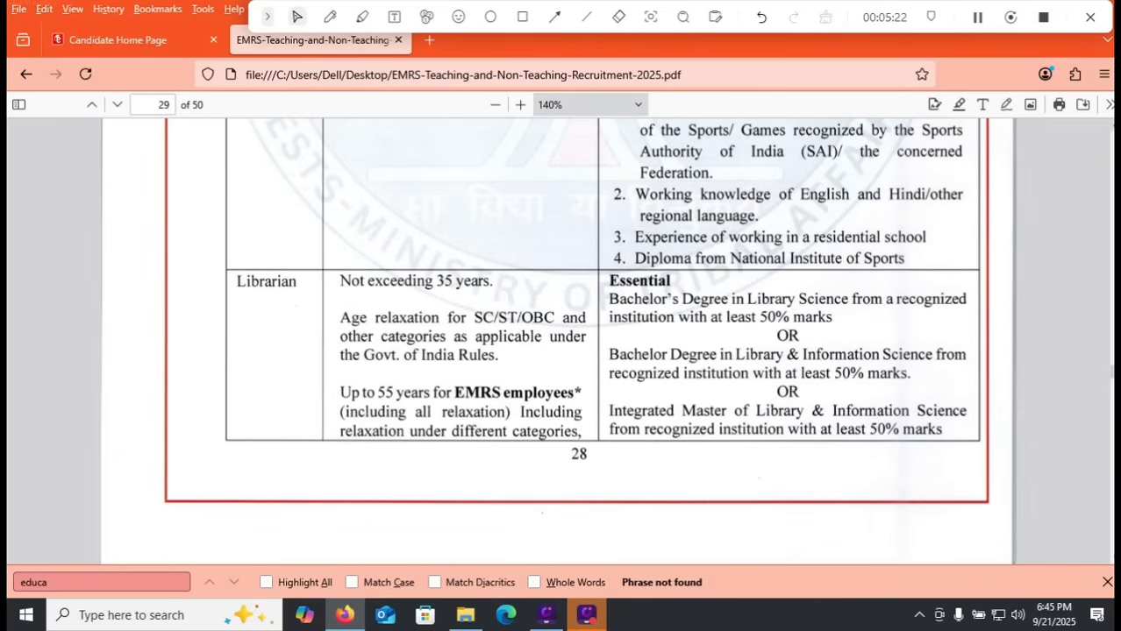
{"action": "scroll", "coordinate": [576, 341], "scroll_direction": "up", "scroll_amount": 3}
{"action": "scroll", "coordinate": [576, 341], "scroll_direction": "up", "scroll_amount": 4}
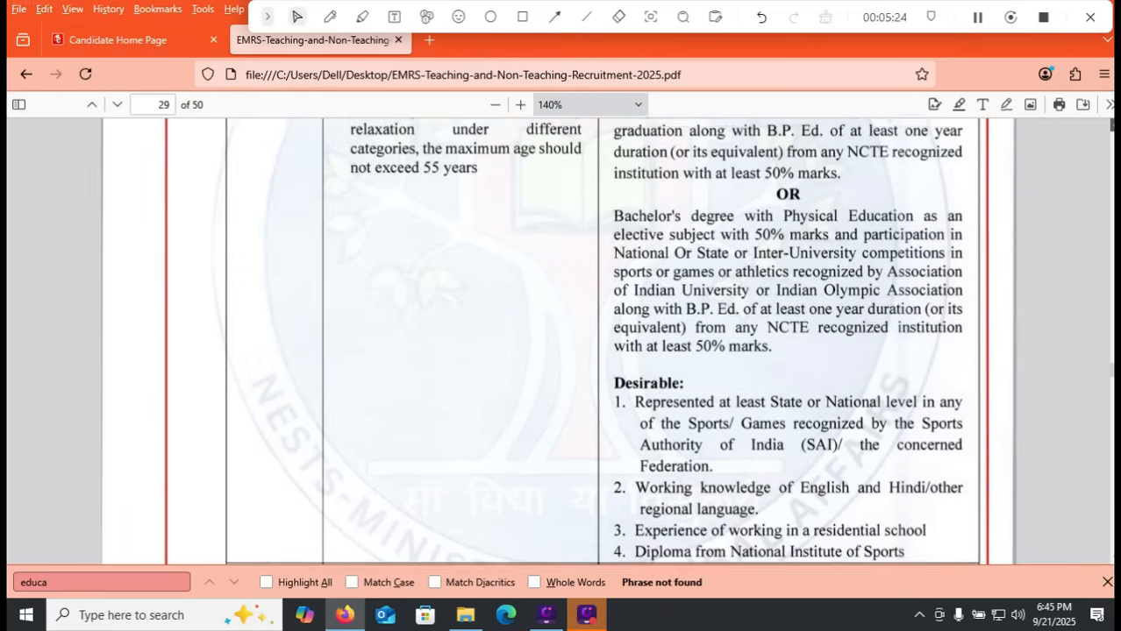
{"action": "scroll", "coordinate": [576, 341], "scroll_direction": "up", "scroll_amount": 1}
{"action": "scroll", "coordinate": [576, 341], "scroll_direction": "up", "scroll_amount": 4}
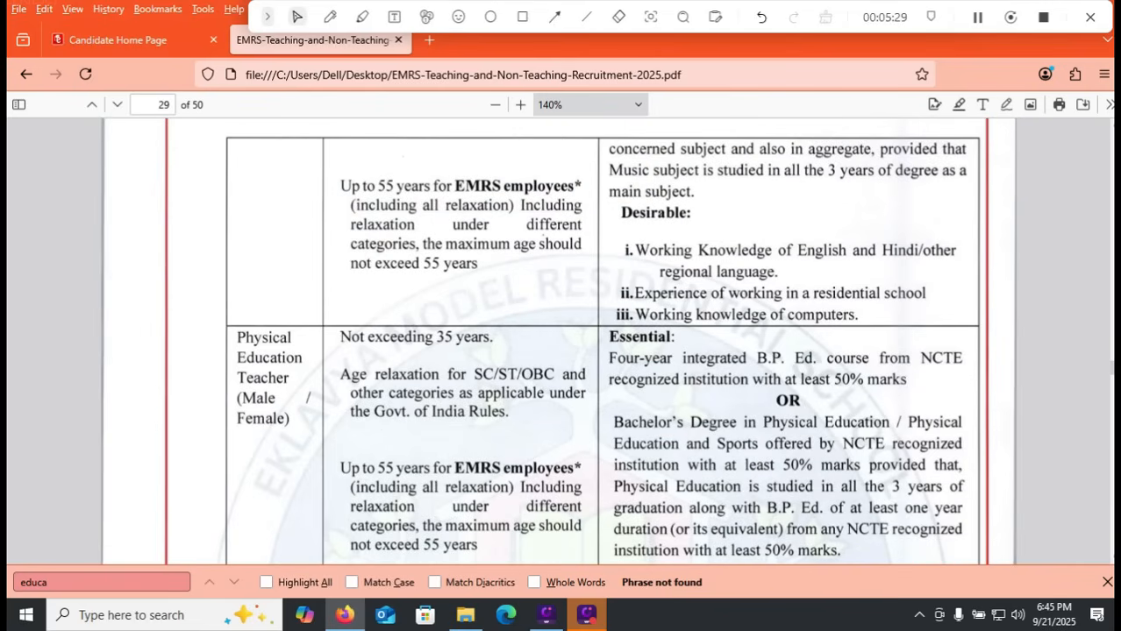
{"action": "scroll", "coordinate": [558, 341], "scroll_direction": "up", "scroll_amount": 10}
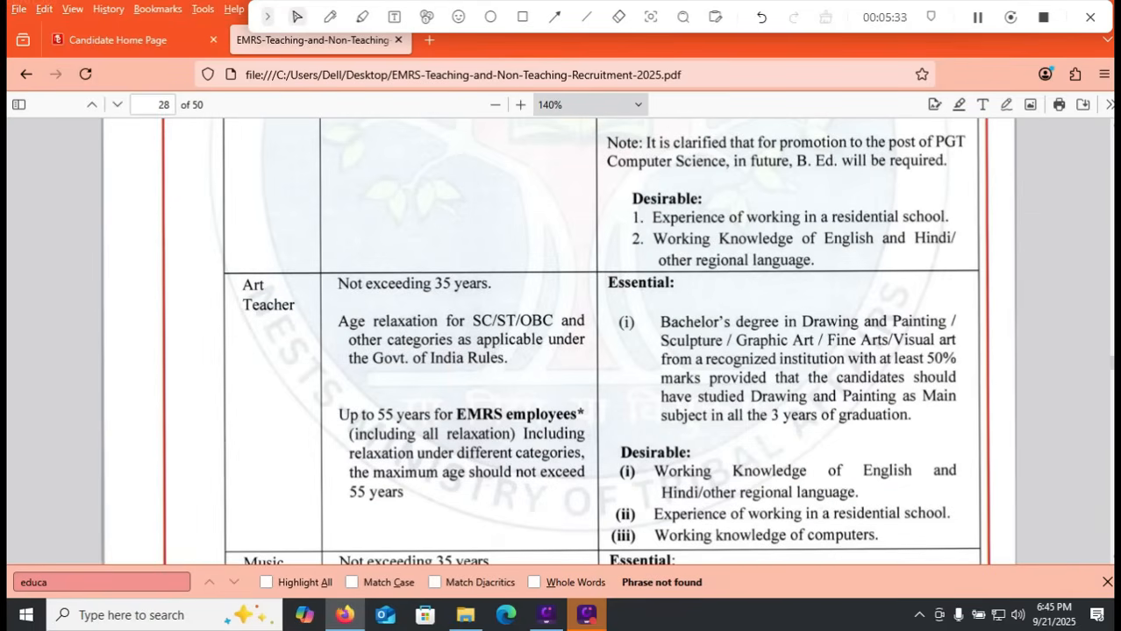
{"action": "scroll", "coordinate": [558, 341], "scroll_direction": "up", "scroll_amount": 5}
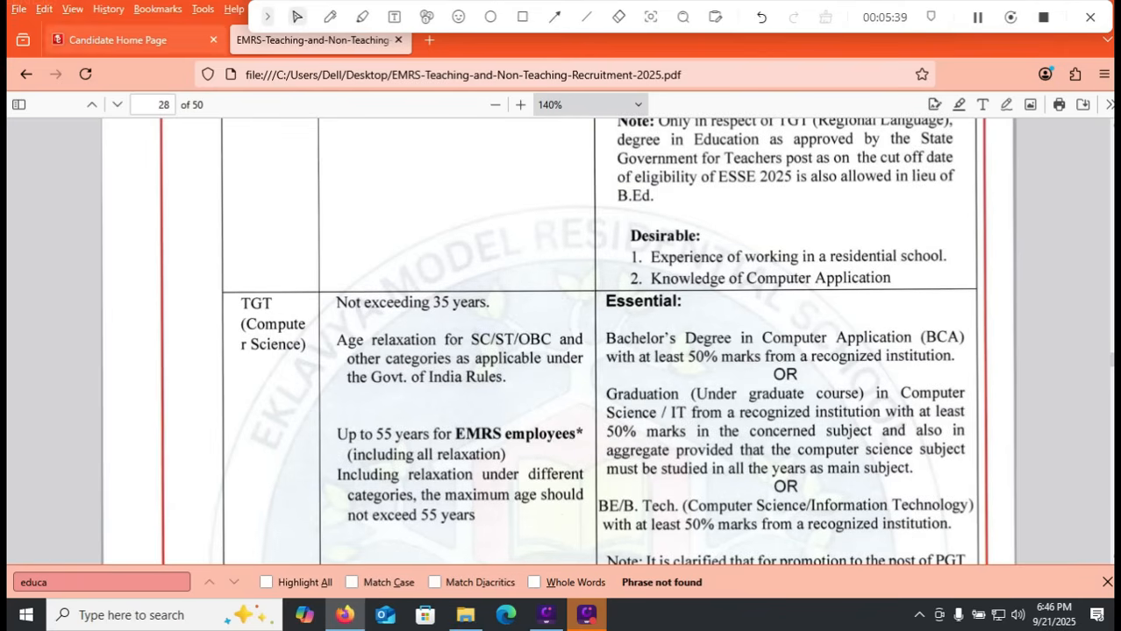
Step: Return to the application page, open Apply For and select the posts Accountant, Hostel Warden, Junior Secretariat Assistant (JSA) and Lab Attendant
{"action": "left_click", "coordinate": [132, 40]}
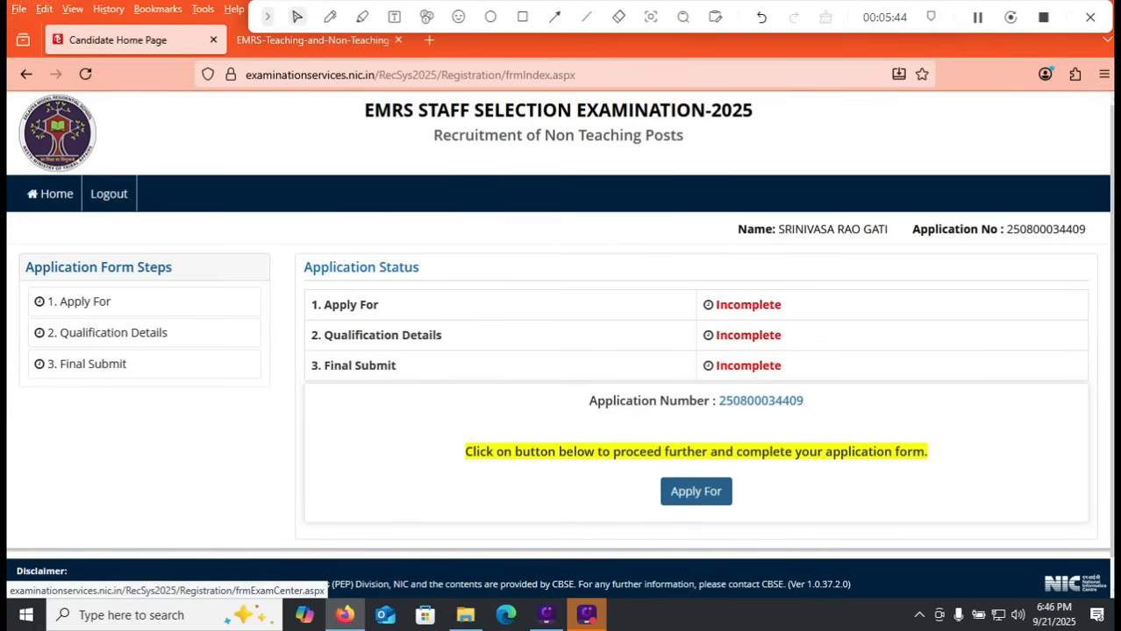
{"action": "left_click", "coordinate": [696, 491]}
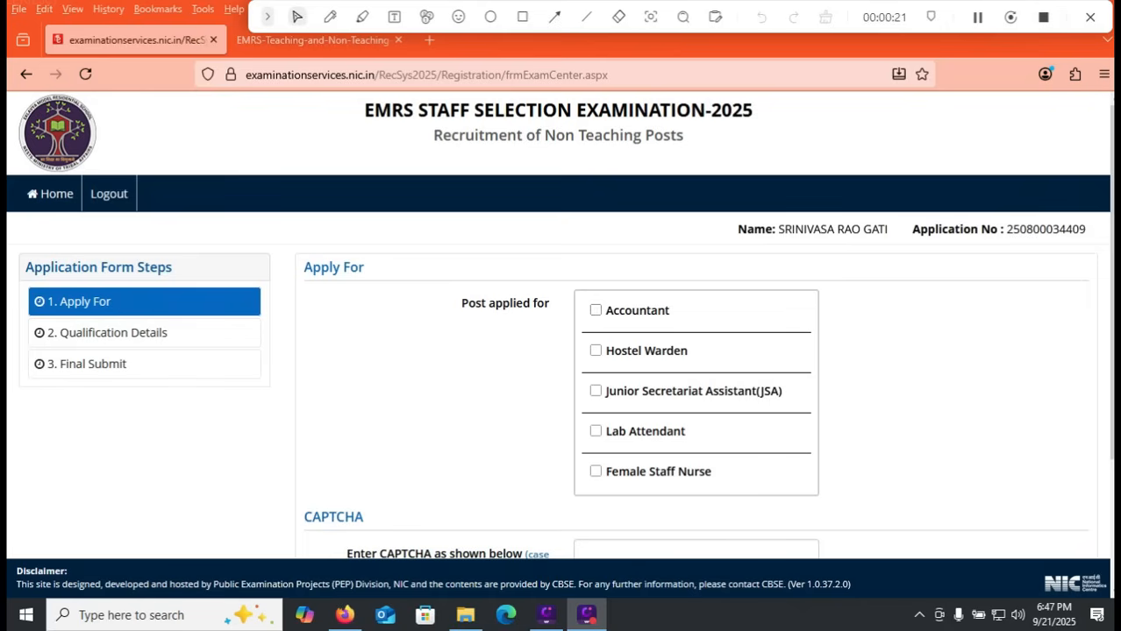
{"action": "left_click", "coordinate": [596, 310]}
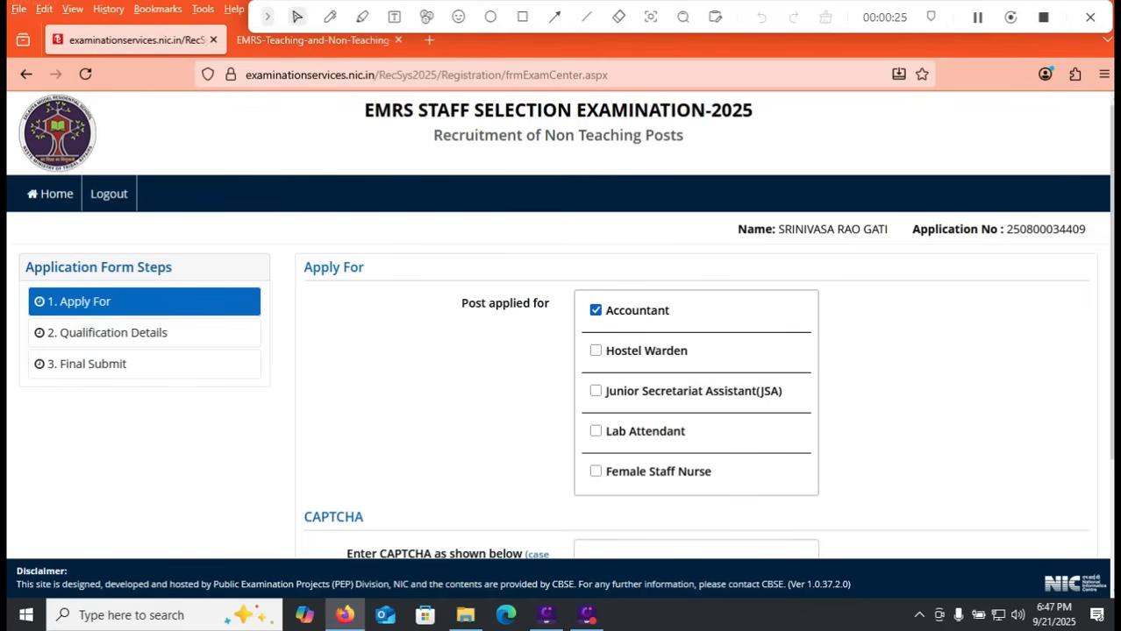
{"action": "left_click", "coordinate": [596, 351]}
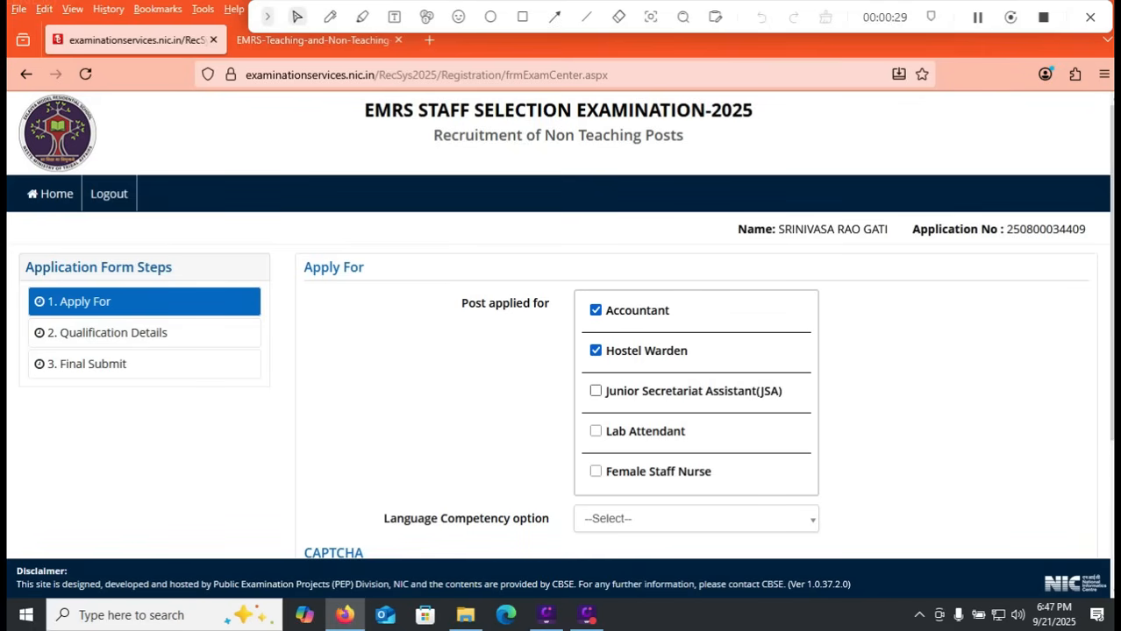
{"action": "left_click", "coordinate": [596, 391]}
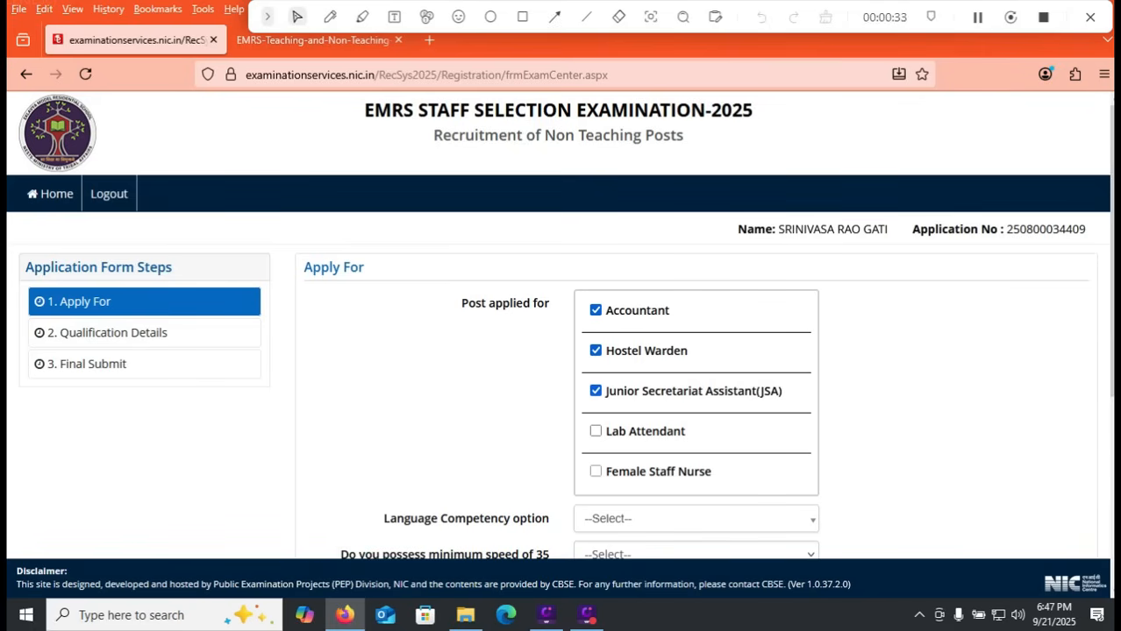
{"action": "left_click", "coordinate": [596, 432]}
{"action": "left_click_drag", "start_coordinate": [1111, 316], "coordinate": [1112, 374]}
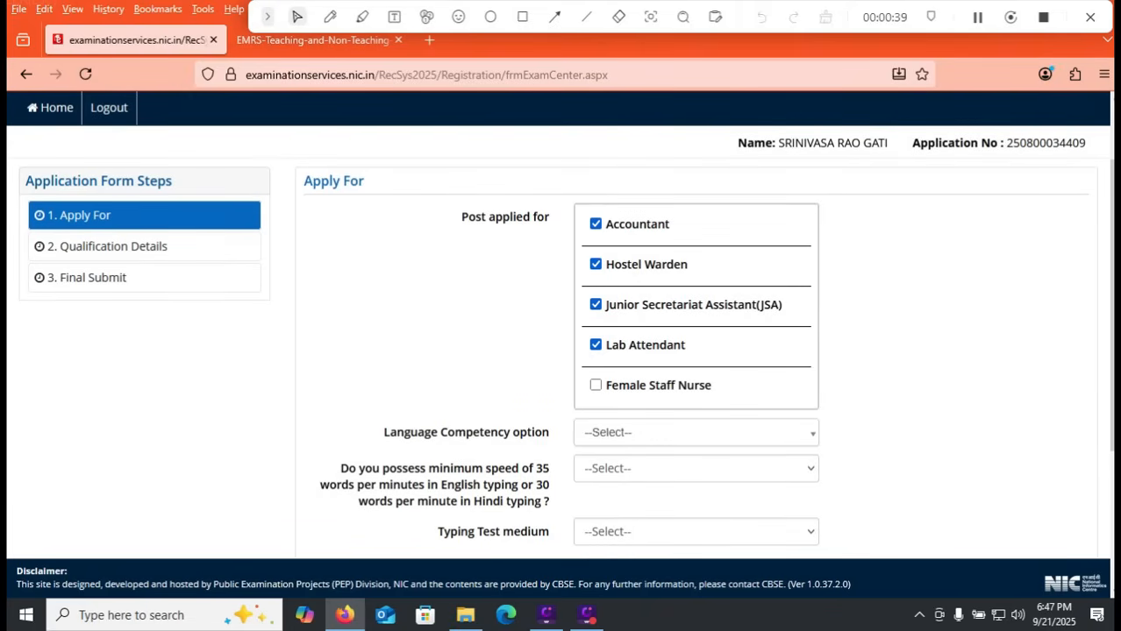
{"action": "left_click", "coordinate": [595, 385]}
{"action": "left_click", "coordinate": [595, 345]}
{"action": "left_click", "coordinate": [596, 305]}
{"action": "left_click", "coordinate": [595, 264]}
{"action": "left_click", "coordinate": [595, 224]}
{"action": "left_click", "coordinate": [595, 385]}
{"action": "left_click", "coordinate": [596, 345]}
{"action": "left_click", "coordinate": [595, 305]}
{"action": "left_click", "coordinate": [595, 264]}
{"action": "left_click", "coordinate": [596, 223]}
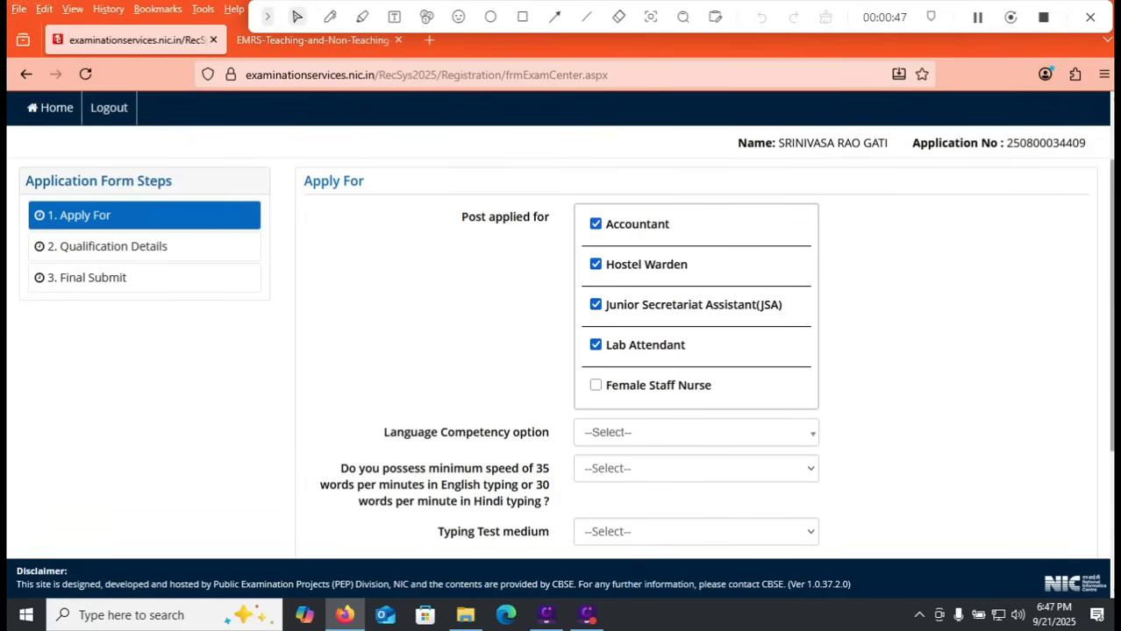
Step: Set the Language Competency option to Telugu
{"action": "scroll", "coordinate": [561, 334], "scroll_direction": "down", "scroll_amount": 2}
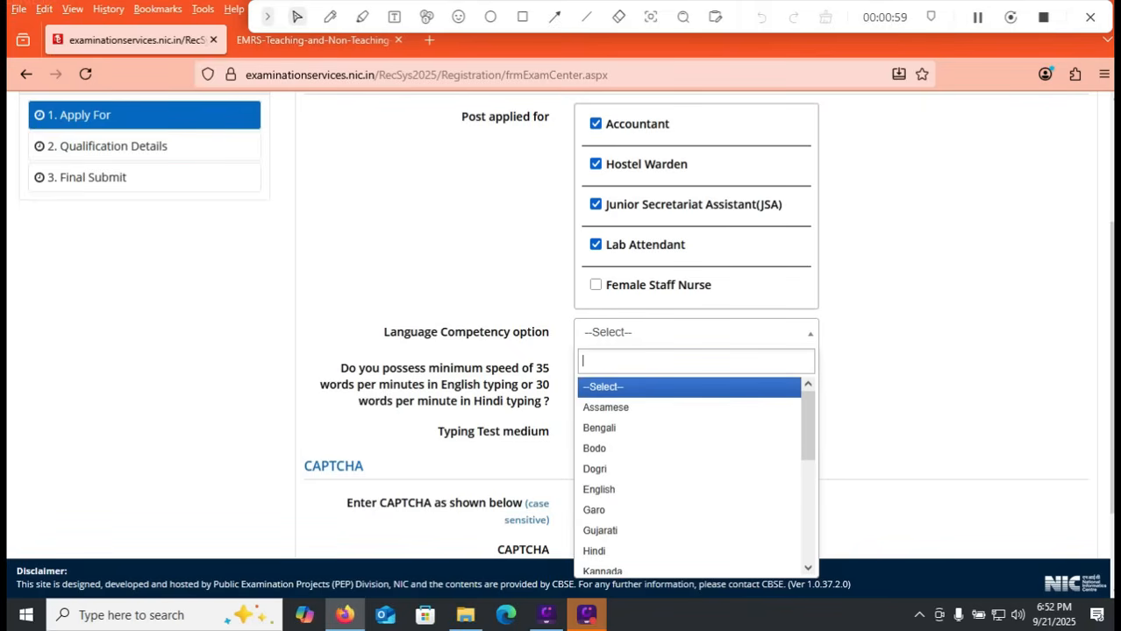
{"action": "left_click_drag", "start_coordinate": [807, 426], "coordinate": [807, 526]}
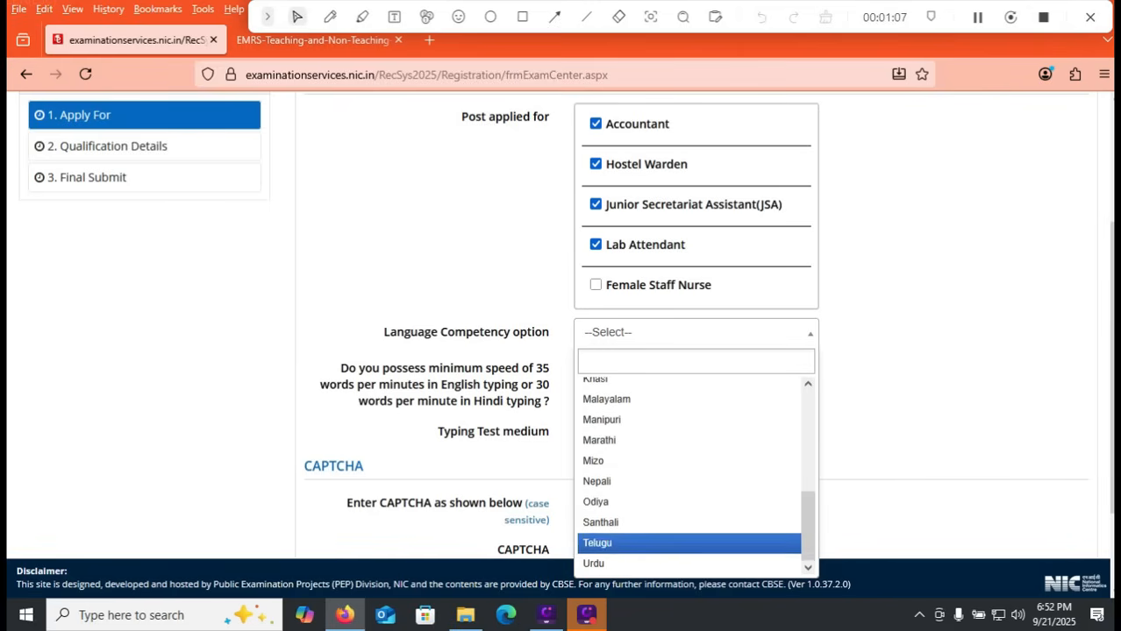
{"action": "left_click", "coordinate": [598, 543]}
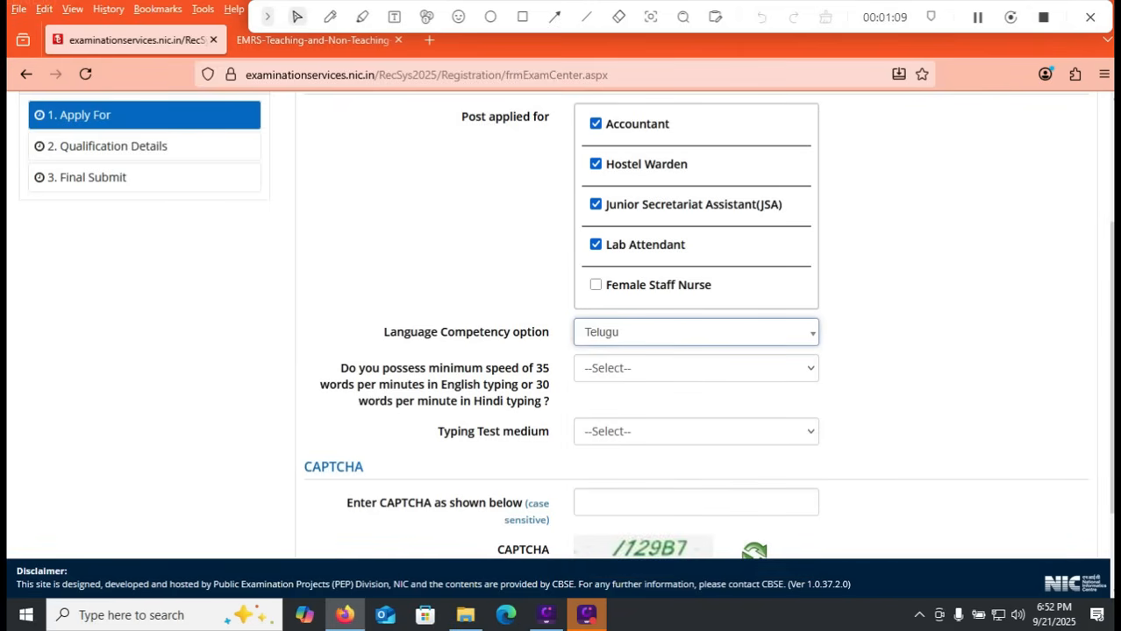
Step: Set the Typing Test medium to English and answer Yes to possessing the minimum typing speed
{"action": "left_click", "coordinate": [695, 368]}
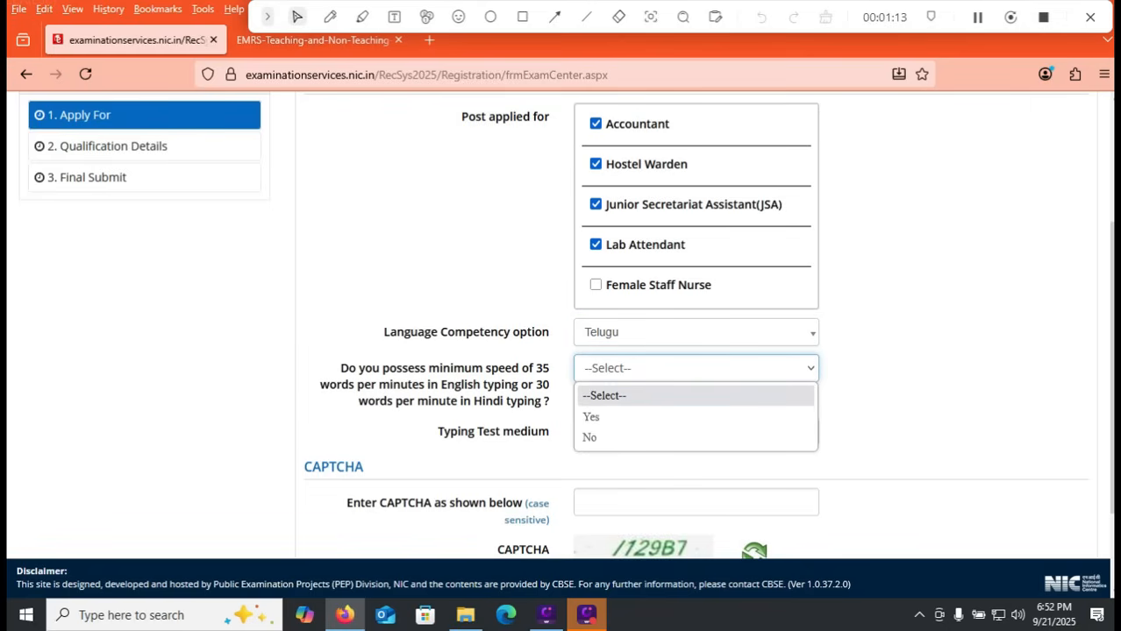
{"action": "left_click_drag", "start_coordinate": [513, 431], "coordinate": [520, 431]}
{"action": "left_click", "coordinate": [696, 431]}
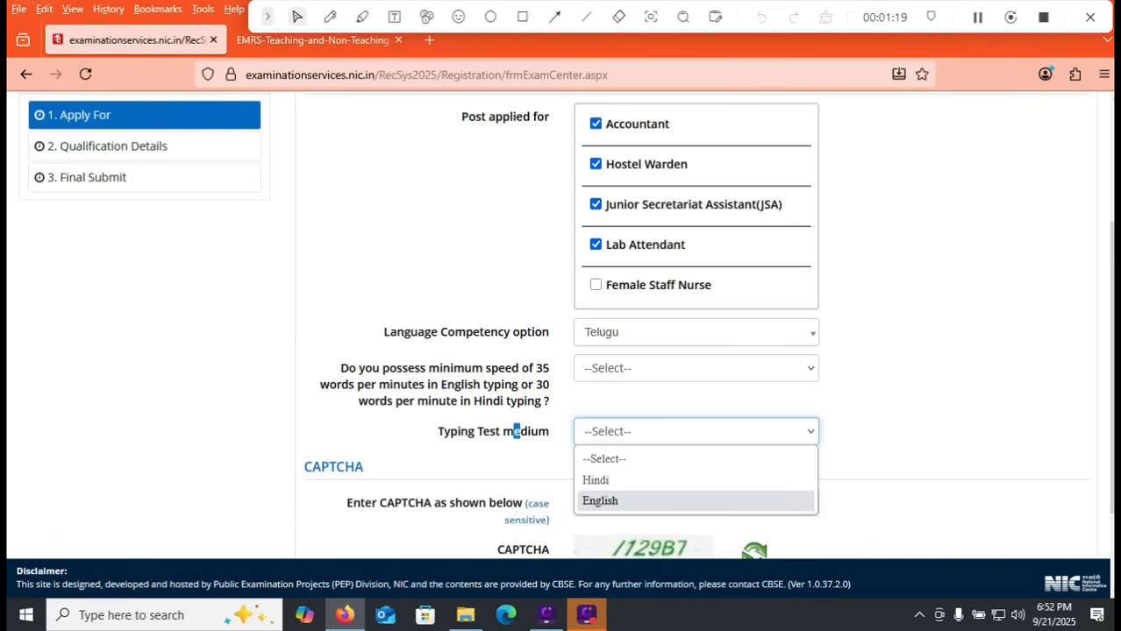
{"action": "key", "text": "Return"}
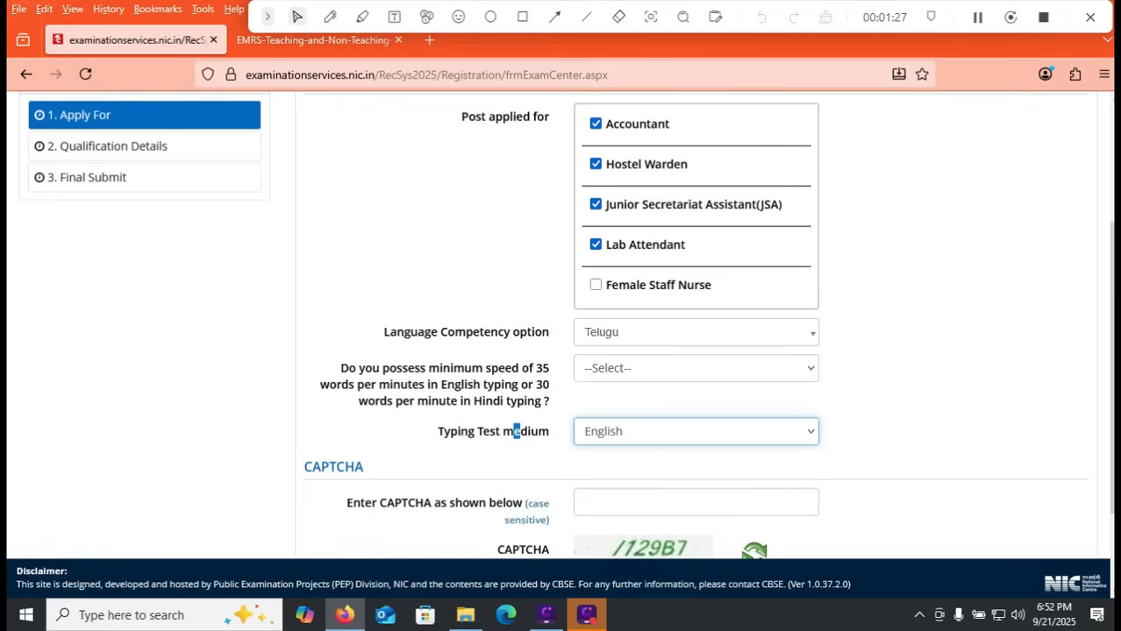
{"action": "left_click", "coordinate": [696, 368]}
{"action": "left_click", "coordinate": [516, 431]}
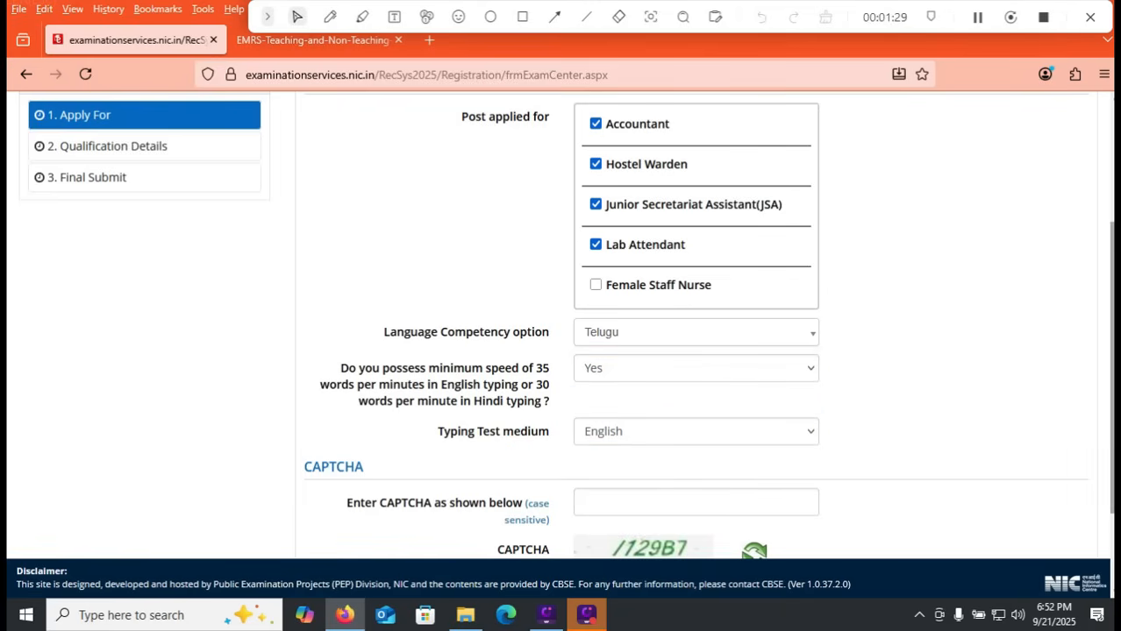
Step: Fill in the CAPTCHA and submit the Apply For section to proceed to Qualification Details
{"action": "scroll", "coordinate": [517, 431], "scroll_direction": "down", "scroll_amount": 2}
{"action": "scroll", "coordinate": [565, 325], "scroll_direction": "down", "scroll_amount": 1}
{"action": "left_click", "coordinate": [696, 399]}
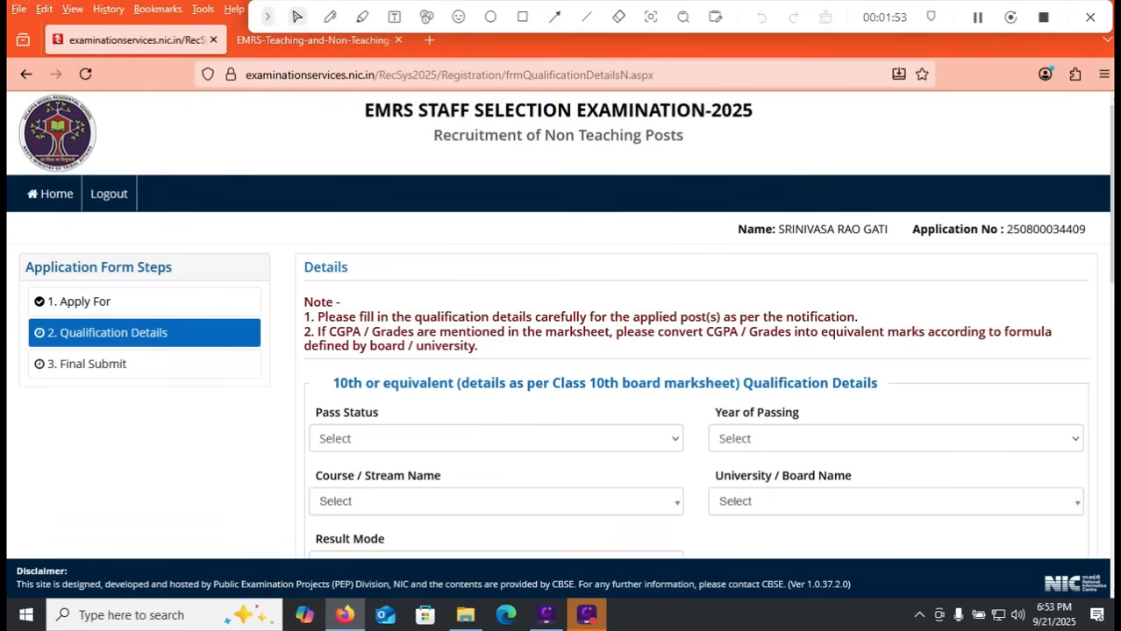
Step: In the 10th qualification details, set the pass status to Passed and the year of passing to 2015
{"action": "scroll", "coordinate": [558, 325], "scroll_direction": "down", "scroll_amount": 2}
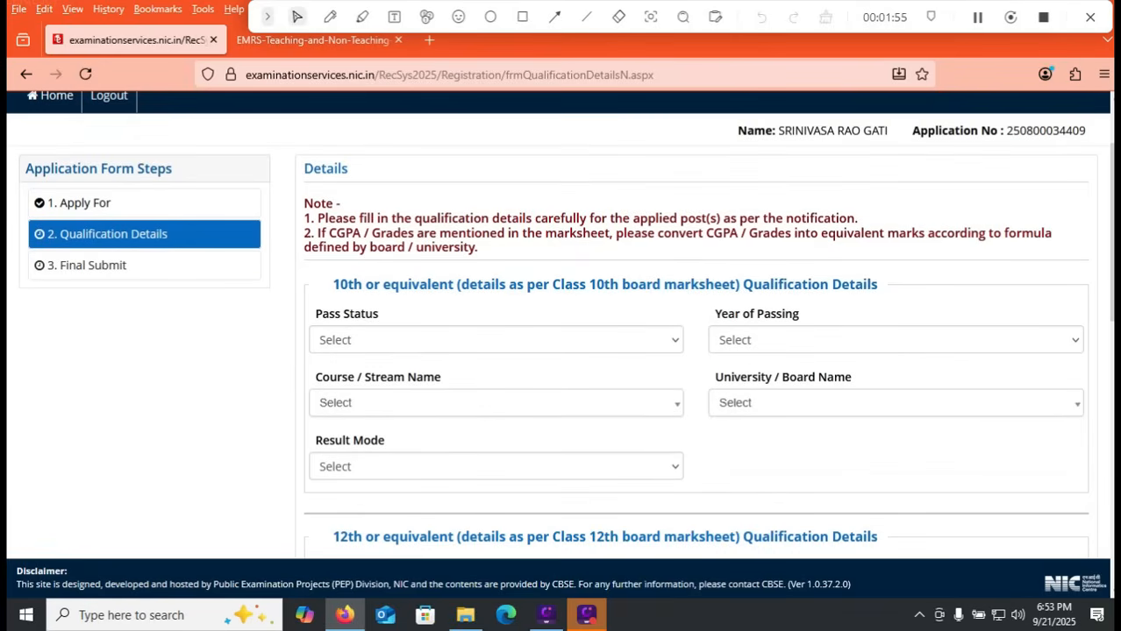
{"action": "left_click", "coordinate": [495, 340]}
{"action": "left_click", "coordinate": [334, 389]}
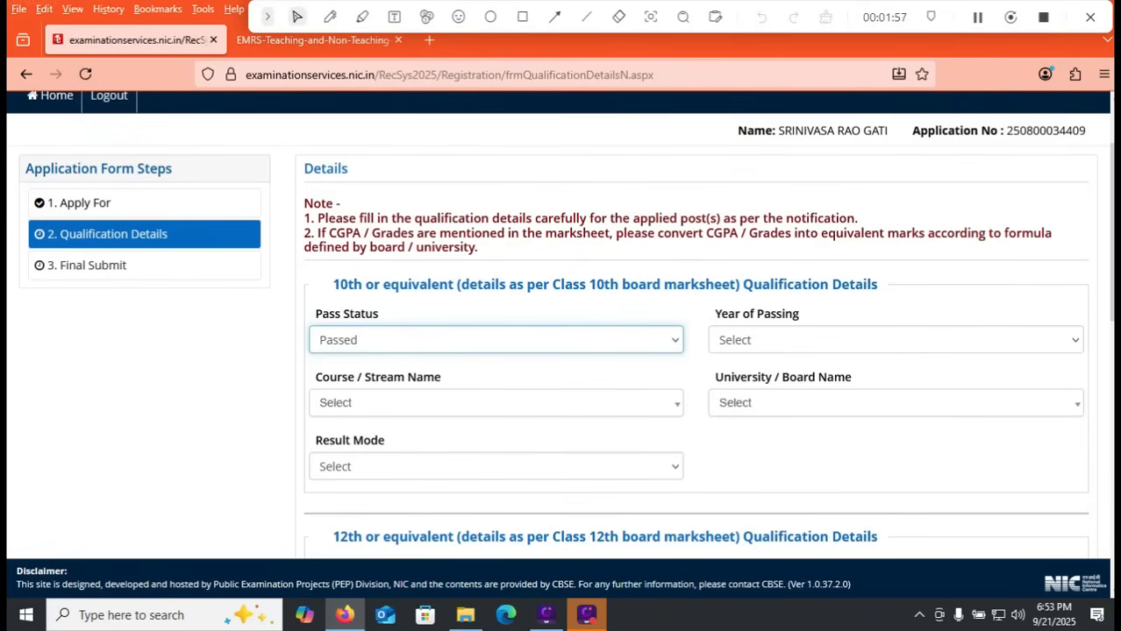
{"action": "left_click", "coordinate": [894, 340]}
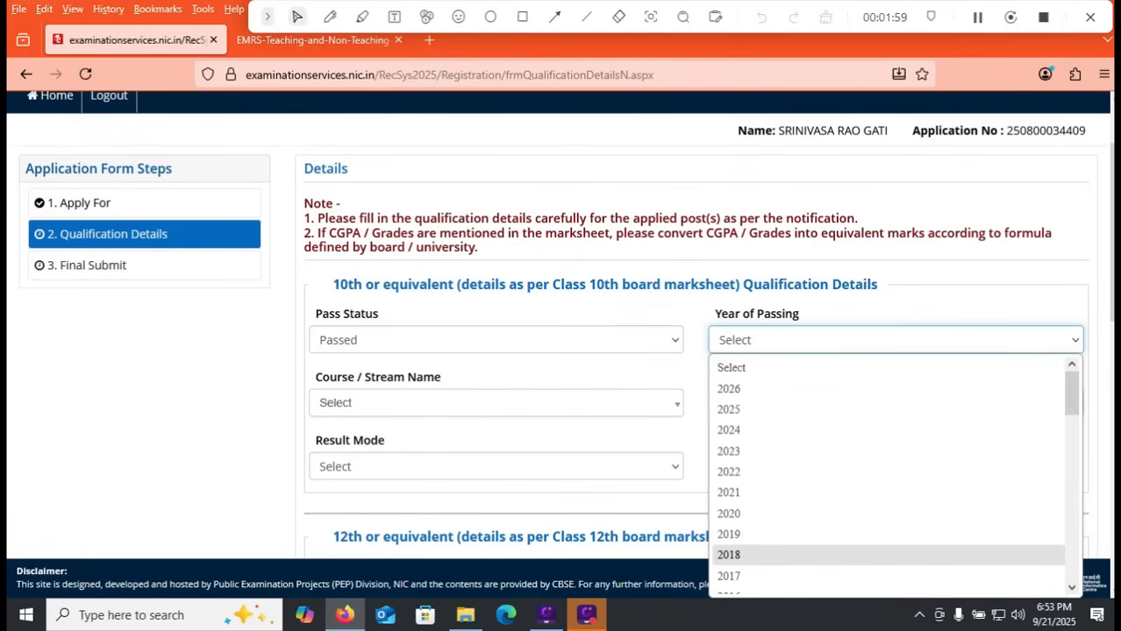
{"action": "left_click_drag", "start_coordinate": [1071, 397], "coordinate": [1071, 429]}
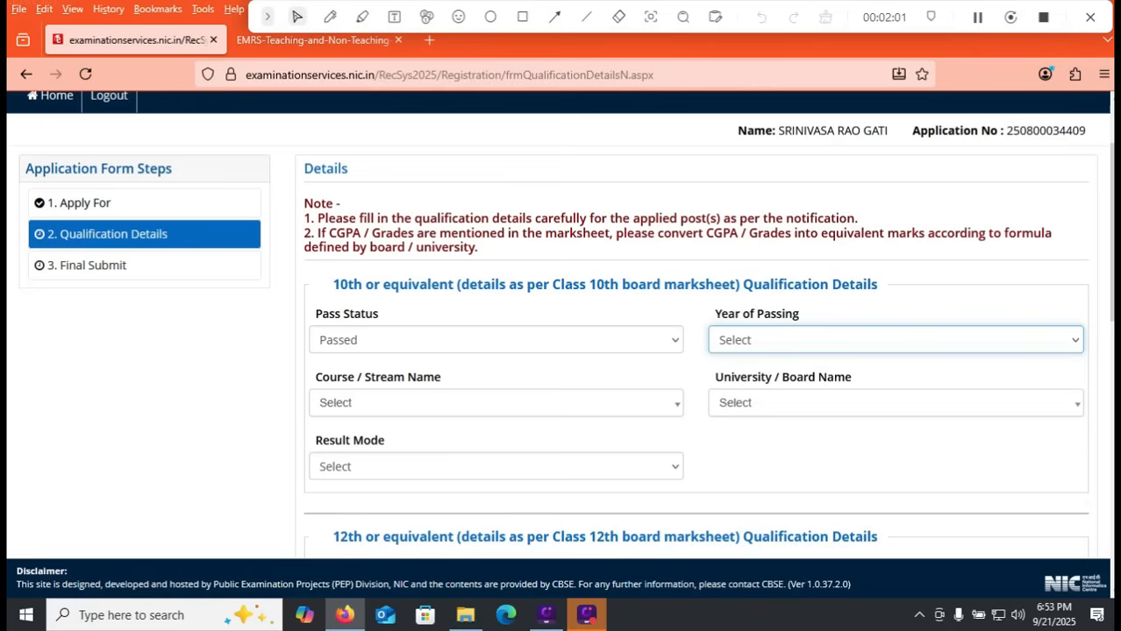
{"action": "left_click", "coordinate": [894, 340]}
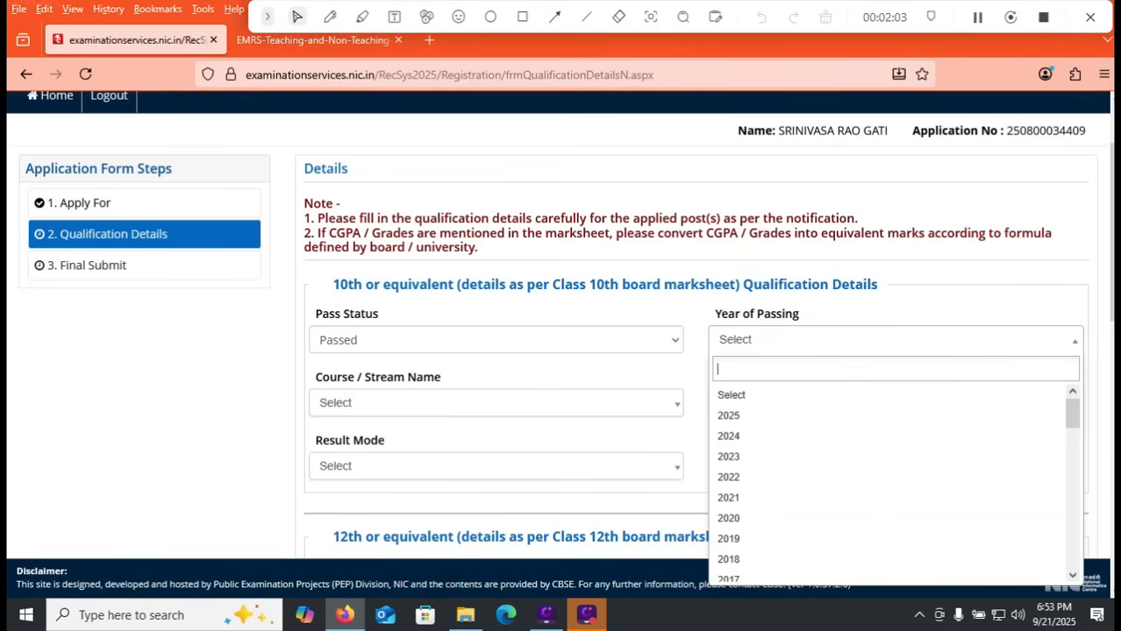
{"action": "left_click_drag", "start_coordinate": [1072, 413], "coordinate": [1071, 434]}
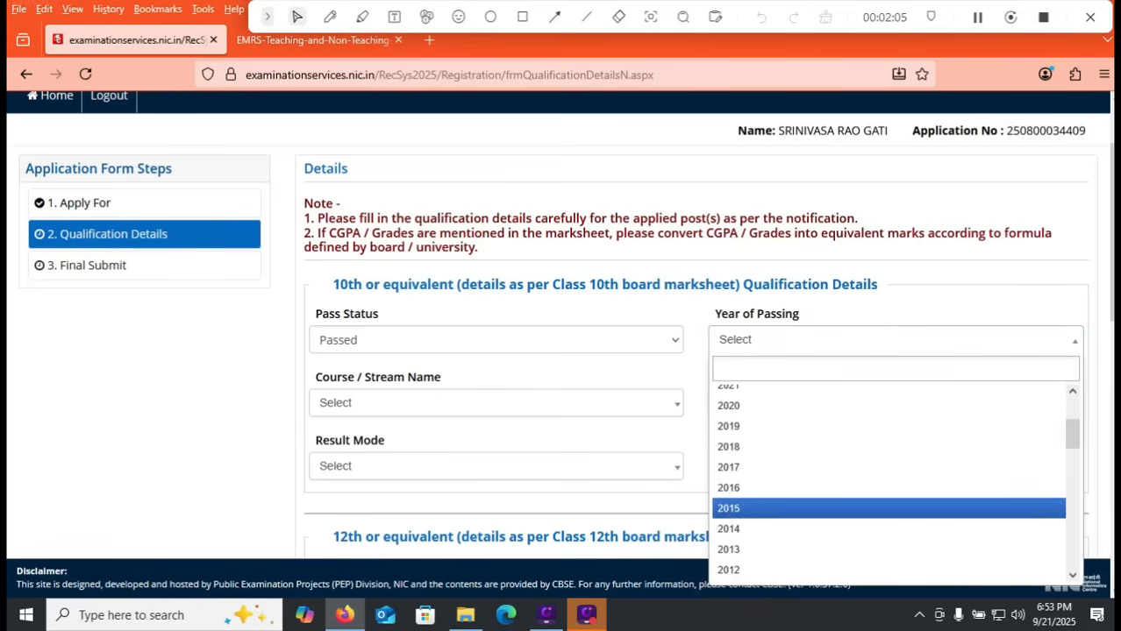
{"action": "left_click", "coordinate": [727, 507]}
Step: Set the 10th course to 10th Secondary (Class X) certificate from a recognized Board and the board to CENTRAL BOARD OF SECONDARY EDUCATION
{"action": "left_click", "coordinate": [496, 403]}
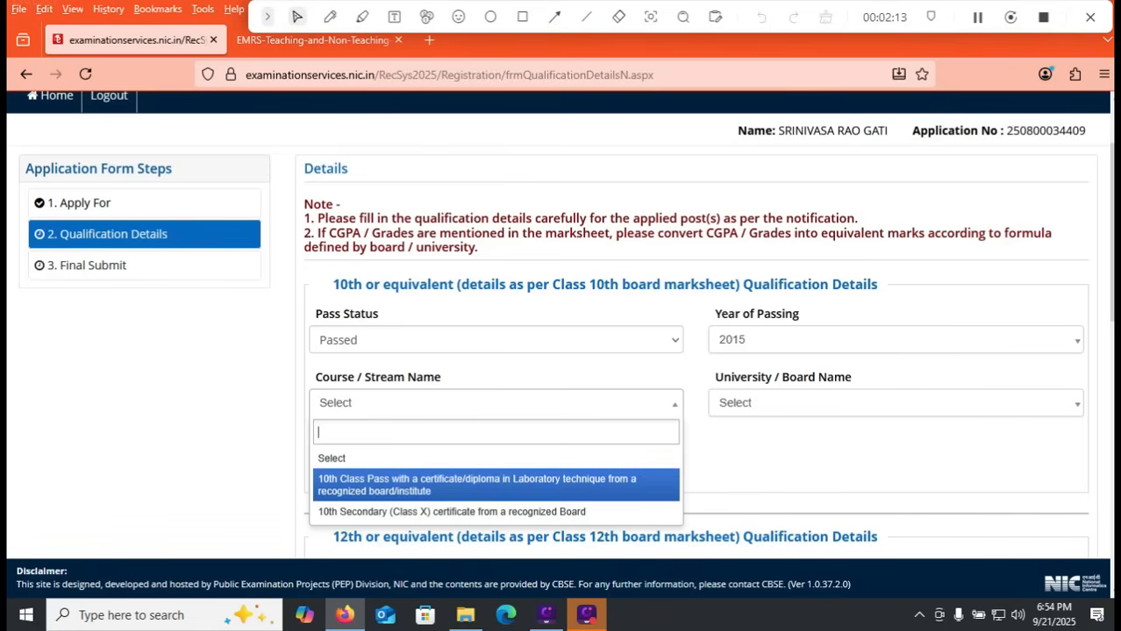
{"action": "key", "text": "Down"}
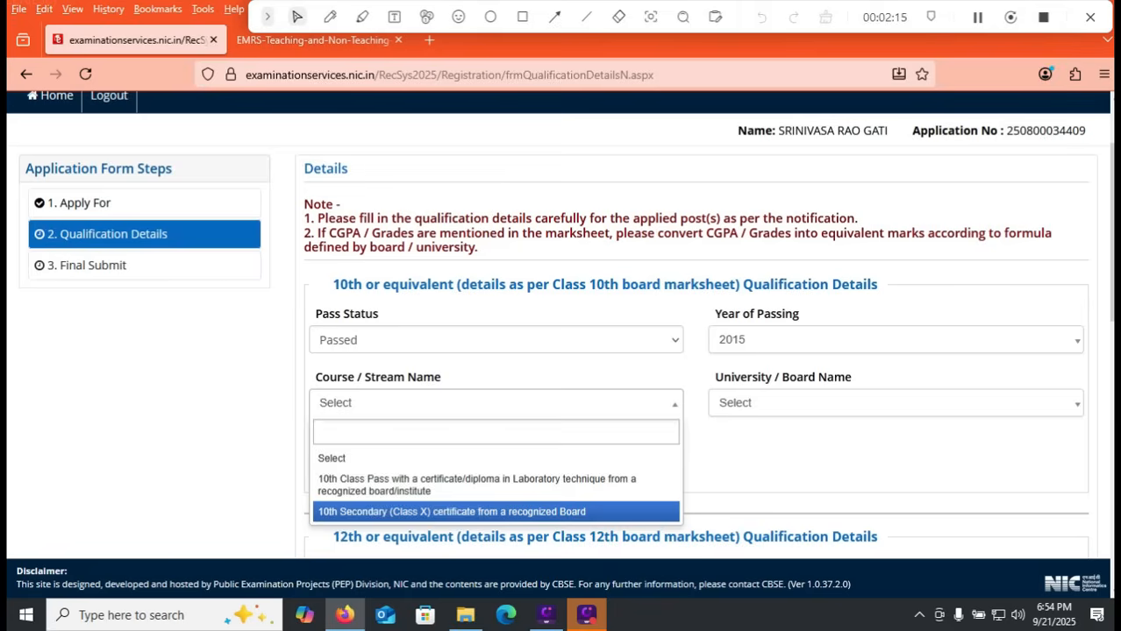
{"action": "key", "text": "Return"}
{"action": "left_click", "coordinate": [894, 403]}
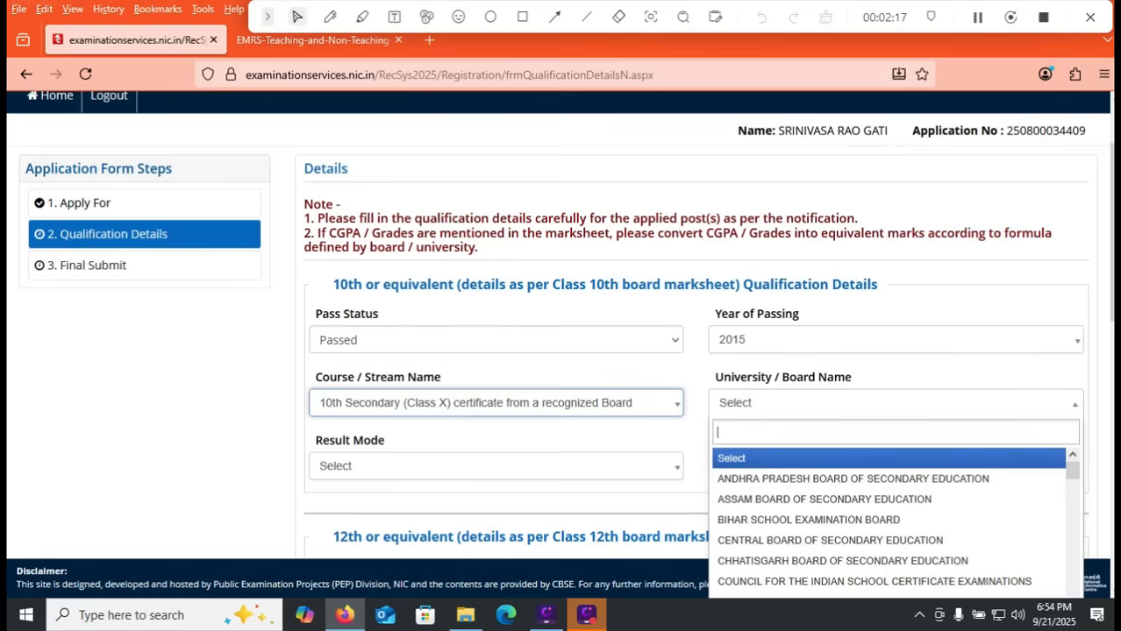
{"action": "left_click", "coordinate": [895, 404]}
{"action": "left_click", "coordinate": [895, 403]}
{"action": "key", "text": "Down"}
{"action": "key", "text": "Down"}
{"action": "key", "text": "Down"}
{"action": "key", "text": "Down"}
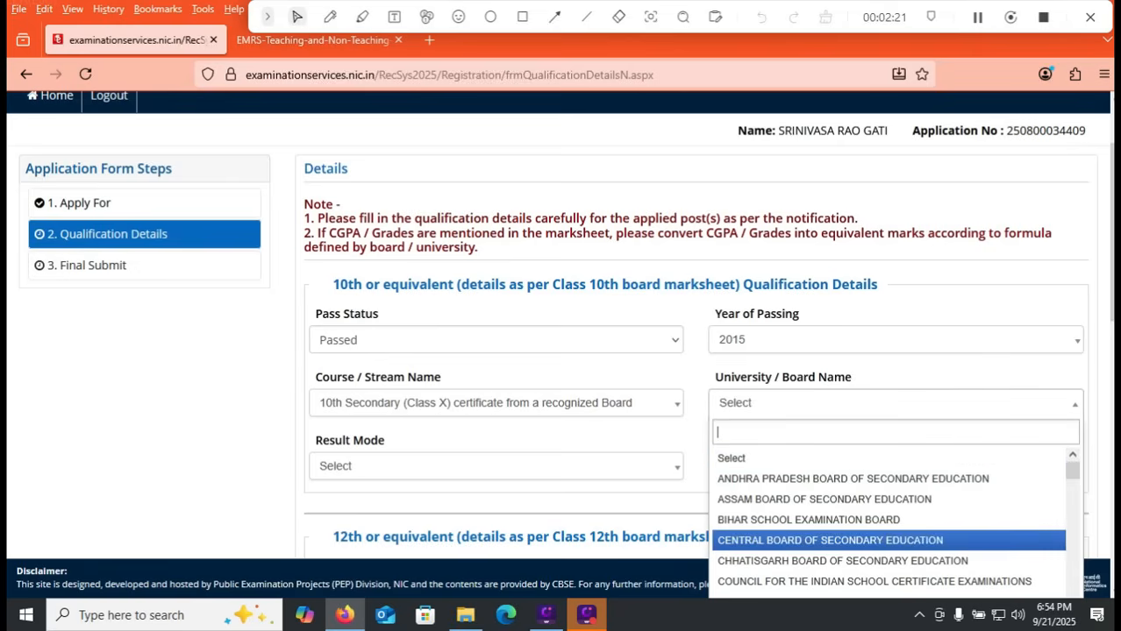
{"action": "key", "text": "Return"}
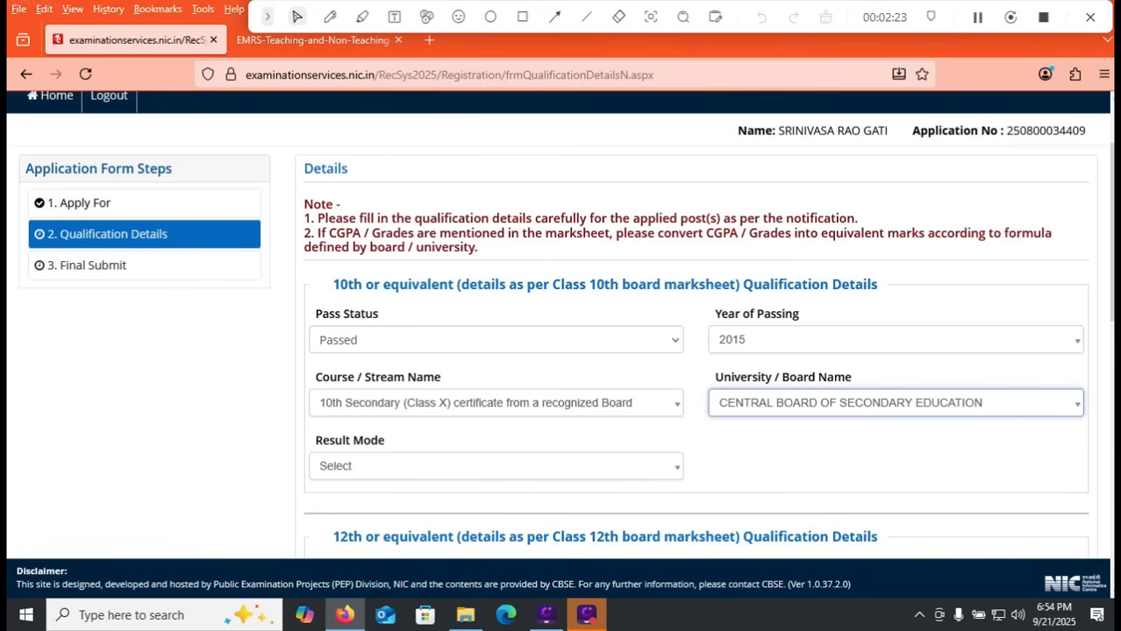
Step: Set the result mode of the 10th qualification to Percentage
{"action": "left_click", "coordinate": [495, 466]}
{"action": "left_click", "coordinate": [496, 467]}
{"action": "left_click", "coordinate": [496, 466]}
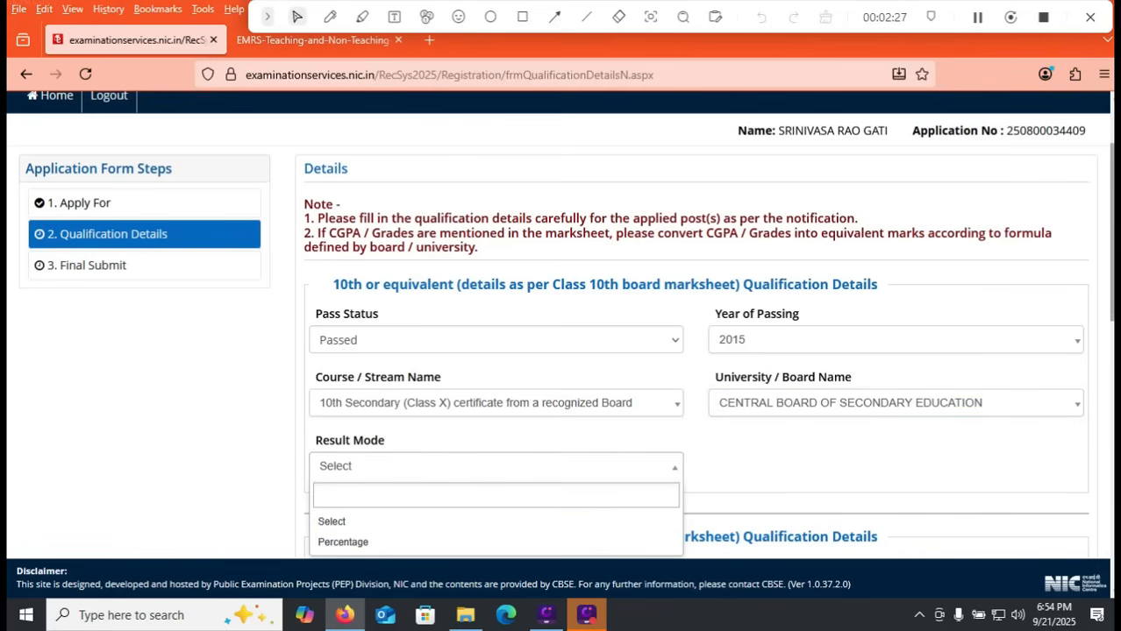
{"action": "left_click_drag", "start_coordinate": [1110, 232], "coordinate": [1110, 269]}
{"action": "key", "text": "Down"}
{"action": "key", "text": "Up"}
{"action": "key", "text": "Down"}
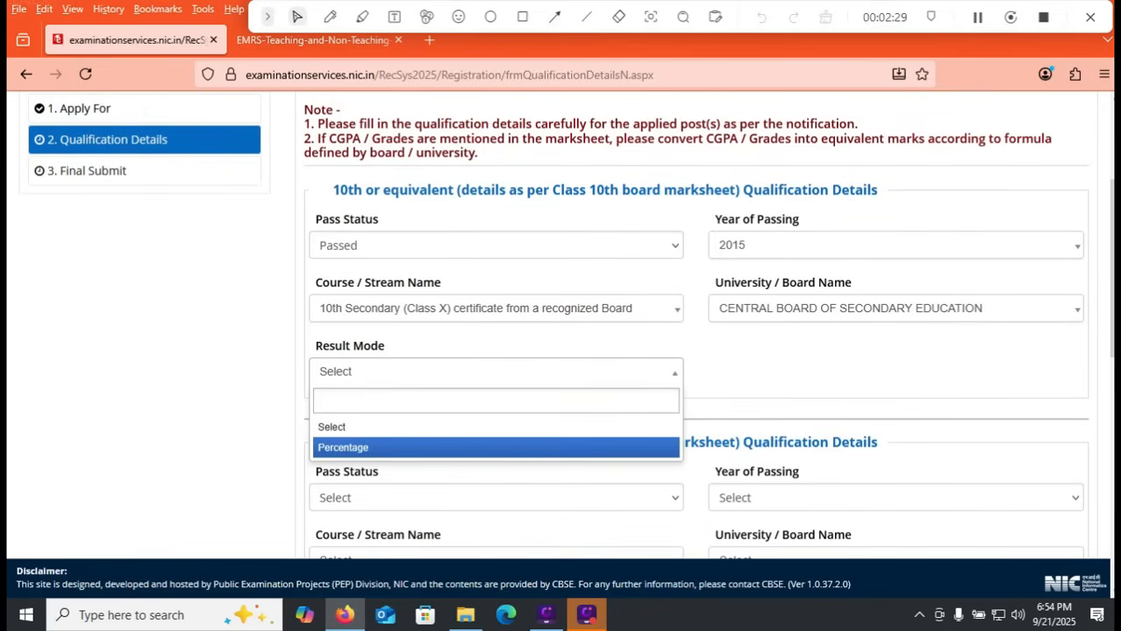
{"action": "key", "text": "Return"}
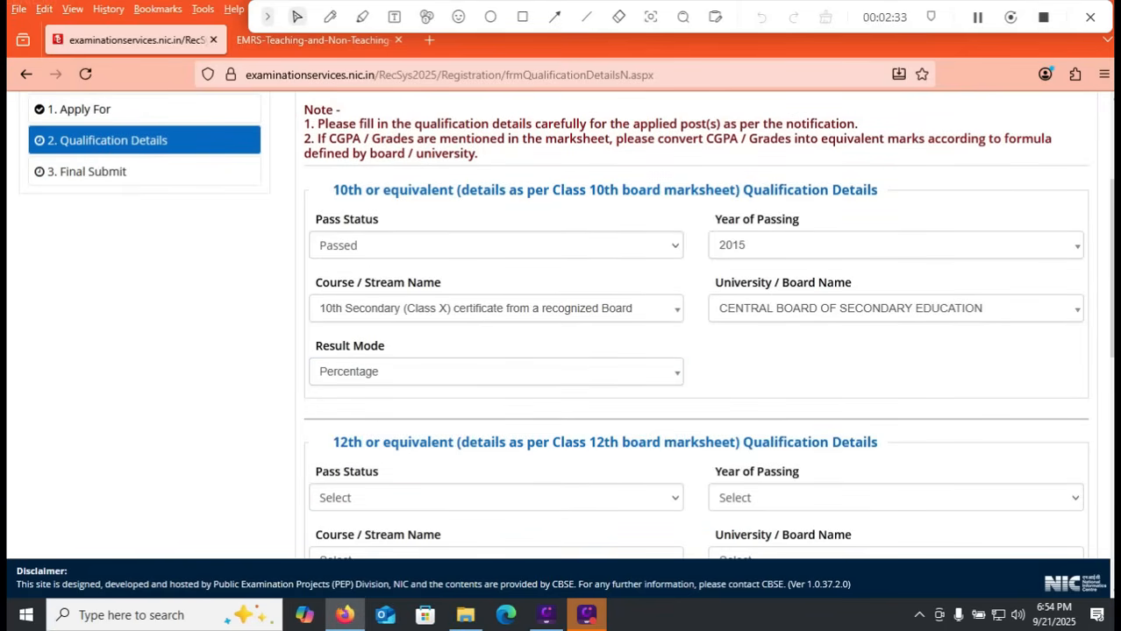
{"action": "left_click", "coordinate": [496, 372]}
{"action": "left_click", "coordinate": [496, 474]}
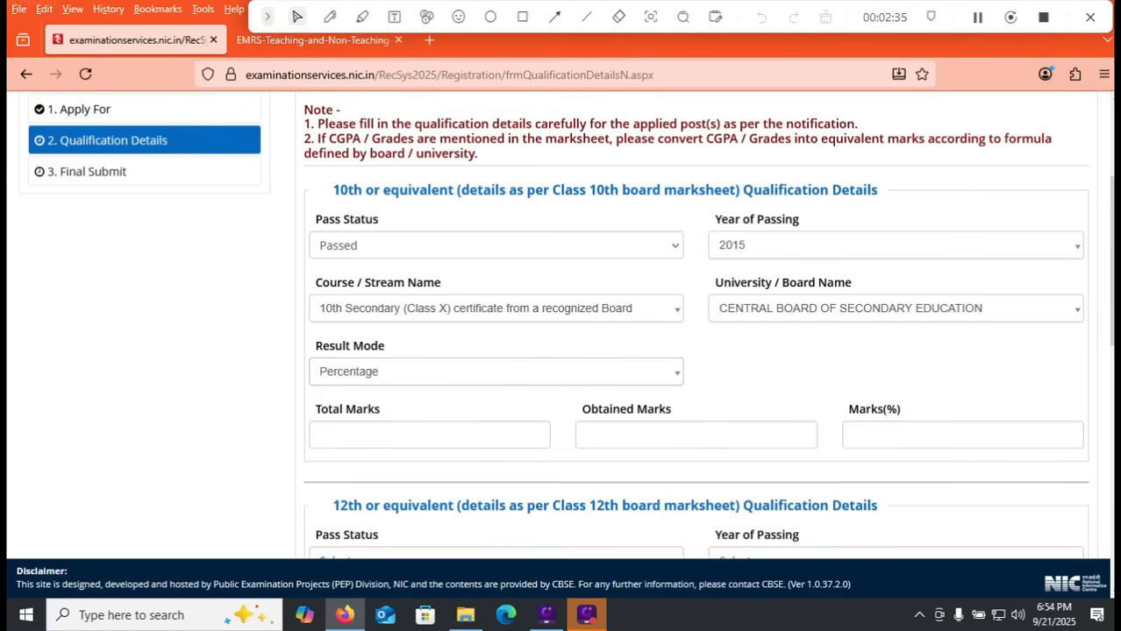
{"action": "left_click", "coordinate": [495, 372]}
{"action": "left_click", "coordinate": [495, 474]}
Step: Enter 600 total marks and 480 obtained marks for the 10th qualification
{"action": "key", "text": "Tab"}
{"action": "type", "text": "600"}
{"action": "key", "text": "Tab"}
{"action": "type", "text": "480"}
{"action": "key", "text": "Tab"}
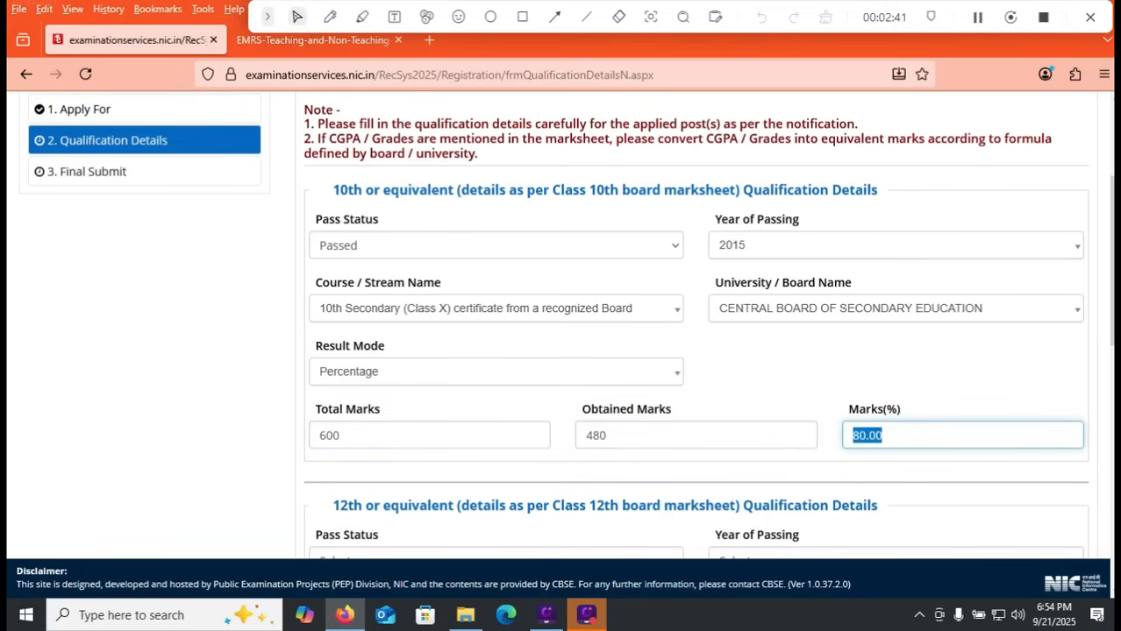
Step: In the 12th qualification details, set the pass status to Passed and the year of passing to 2018
{"action": "scroll", "coordinate": [567, 325], "scroll_direction": "down", "scroll_amount": 3}
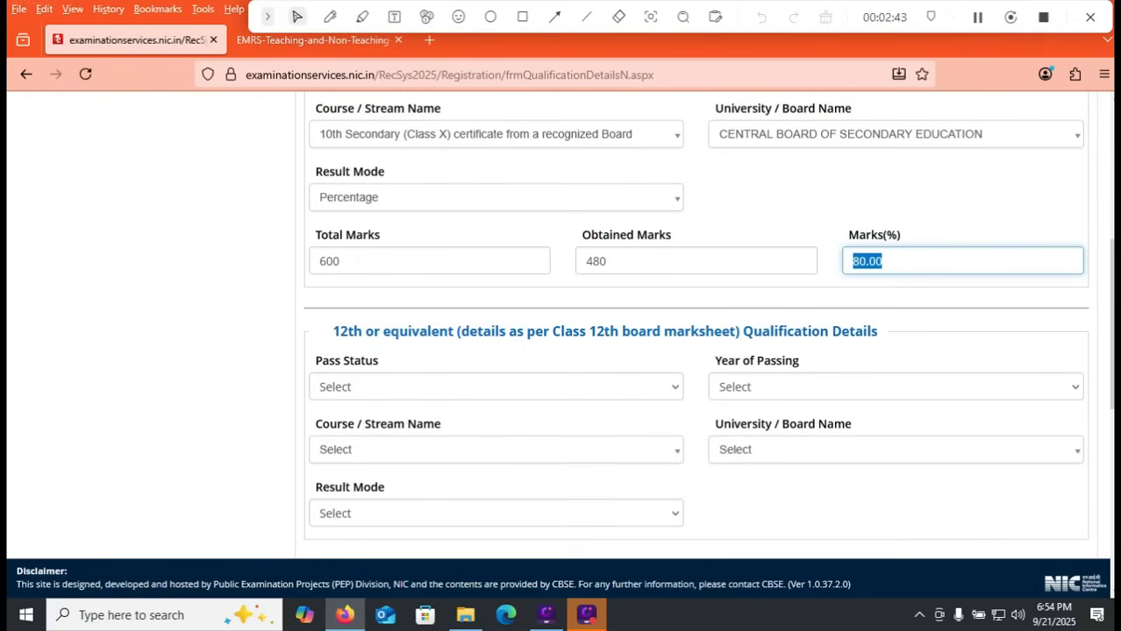
{"action": "left_click", "coordinate": [495, 386]}
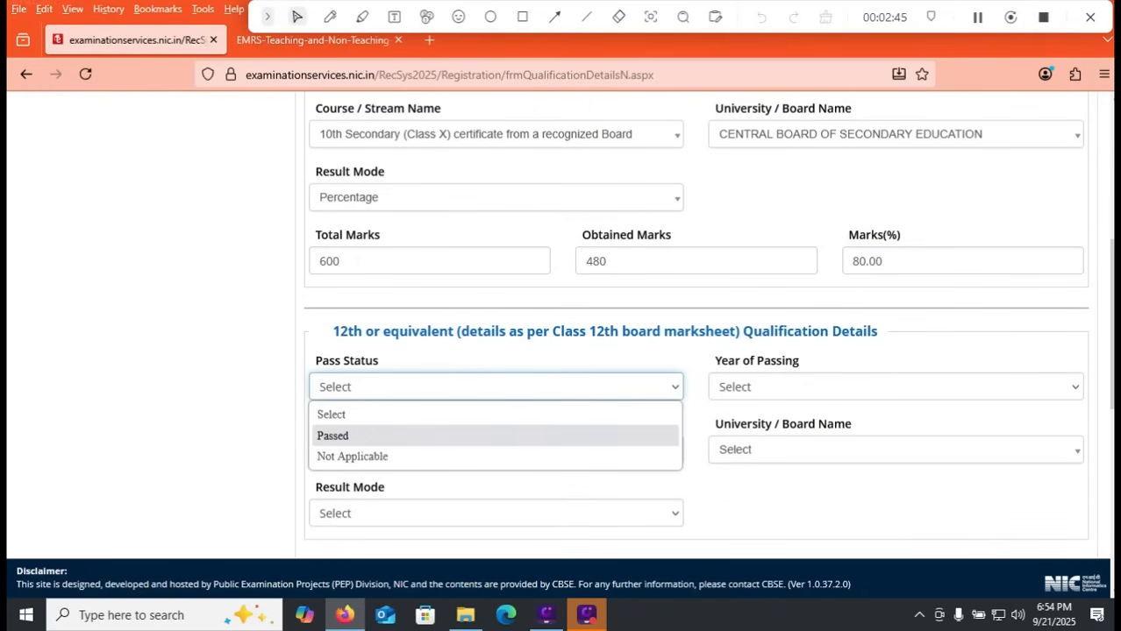
{"action": "left_click", "coordinate": [496, 436]}
{"action": "left_click", "coordinate": [895, 386]}
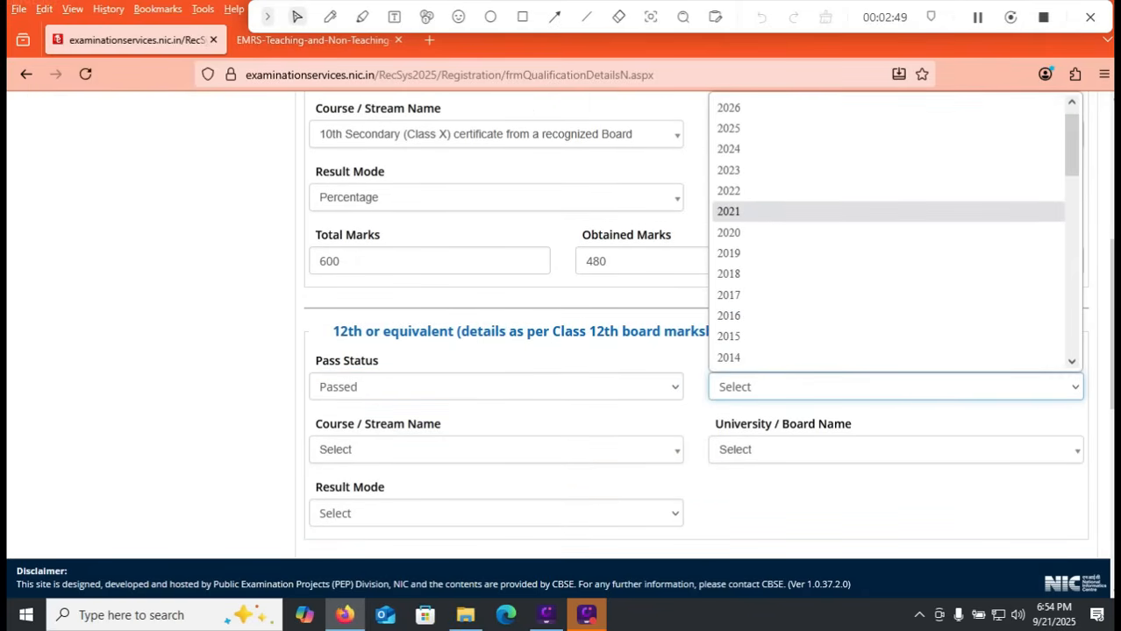
{"action": "left_click", "coordinate": [895, 387]}
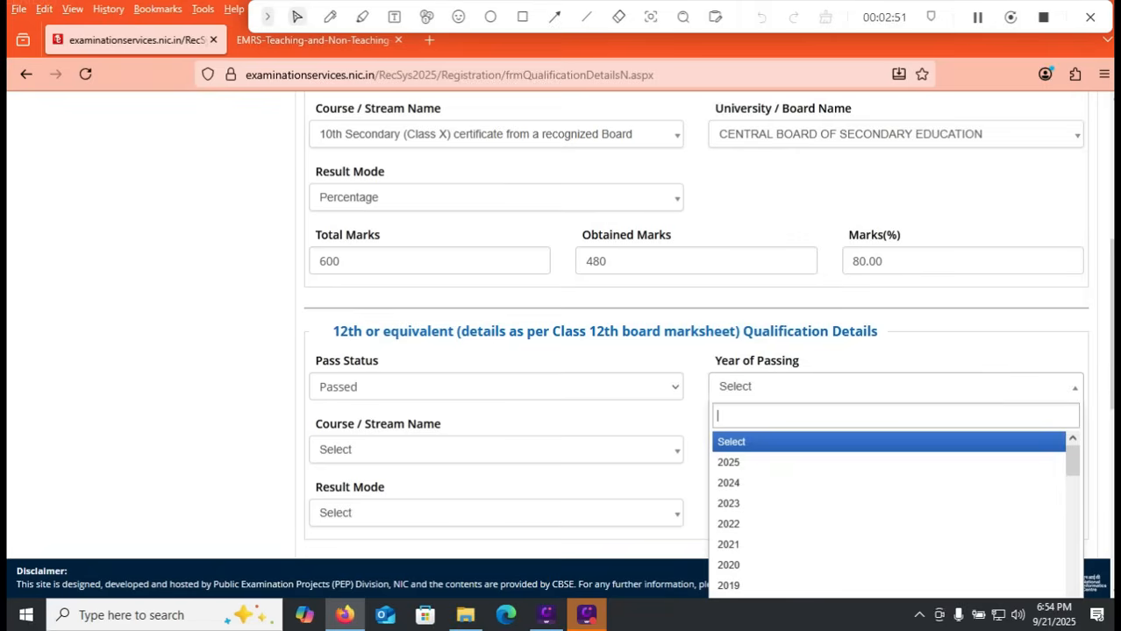
{"action": "scroll", "coordinate": [888, 508], "scroll_direction": "down", "scroll_amount": 3}
{"action": "left_click", "coordinate": [888, 539]}
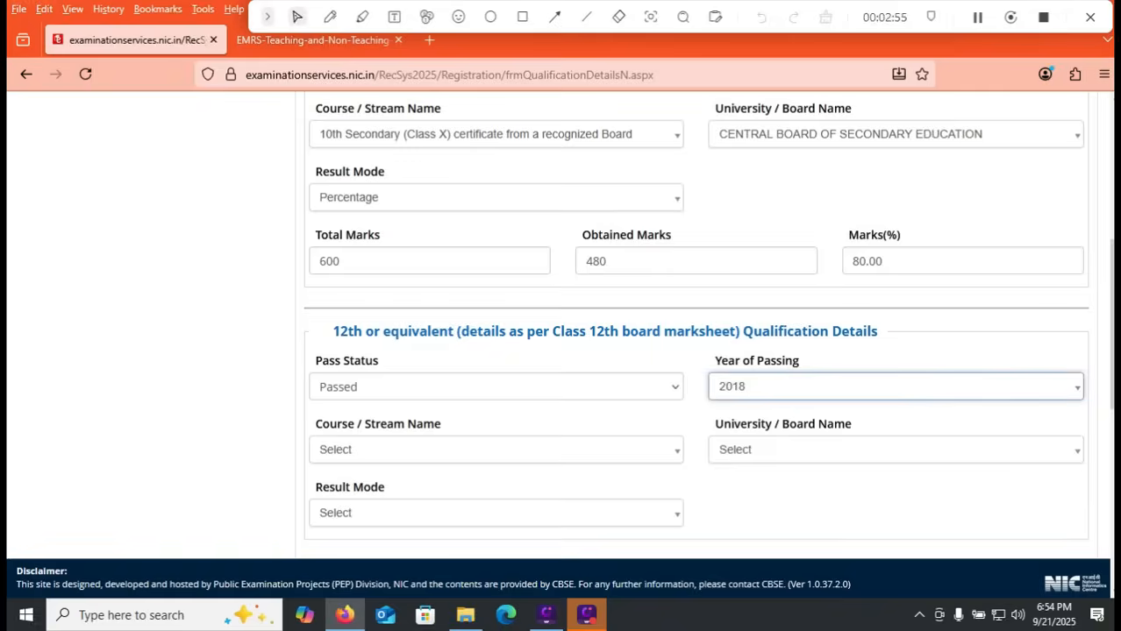
Step: Set the 12th course to Senior Secondary (Class XII) certificate from a recognized Board
{"action": "left_click", "coordinate": [496, 449]}
{"action": "scroll", "coordinate": [561, 351], "scroll_direction": "down", "scroll_amount": 3}
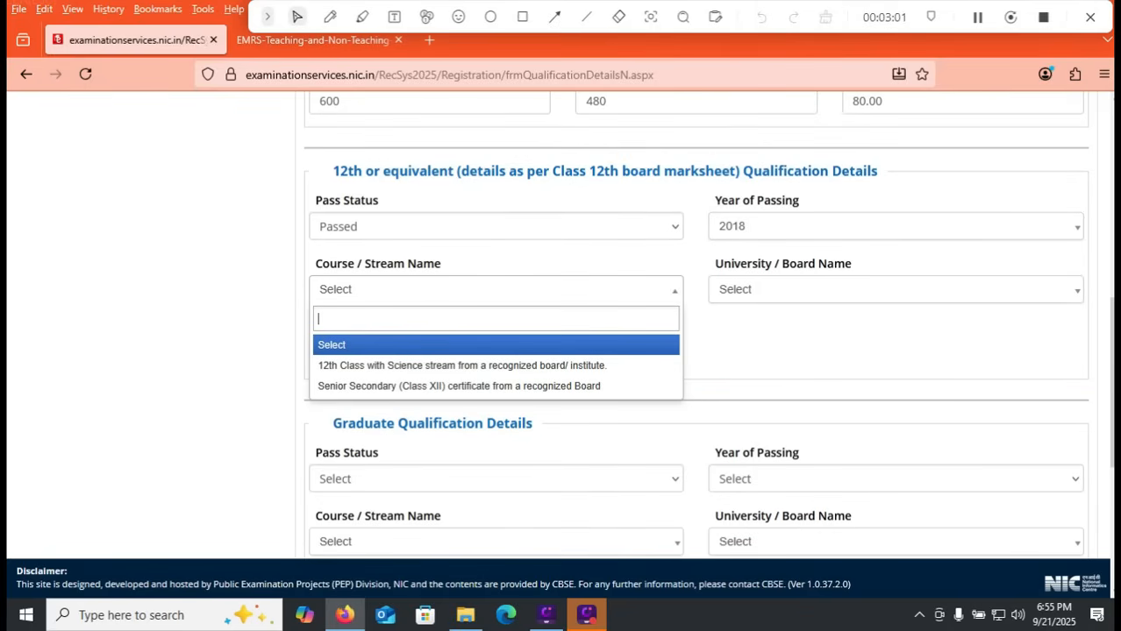
{"action": "key", "text": "Down"}
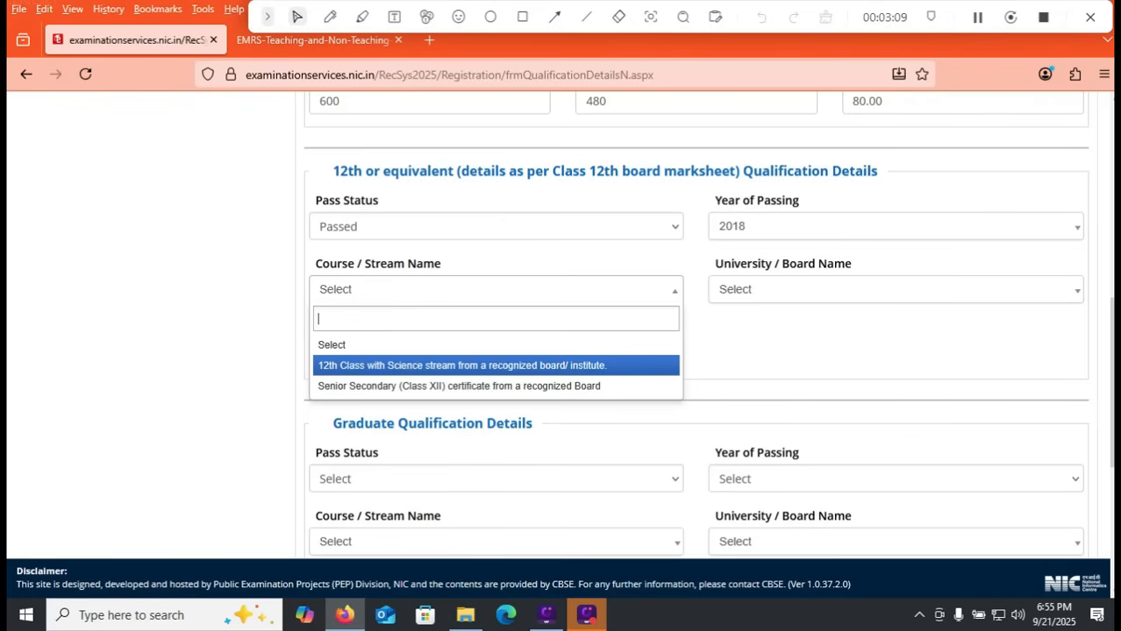
{"action": "key", "text": "Down"}
{"action": "key", "text": "Return"}
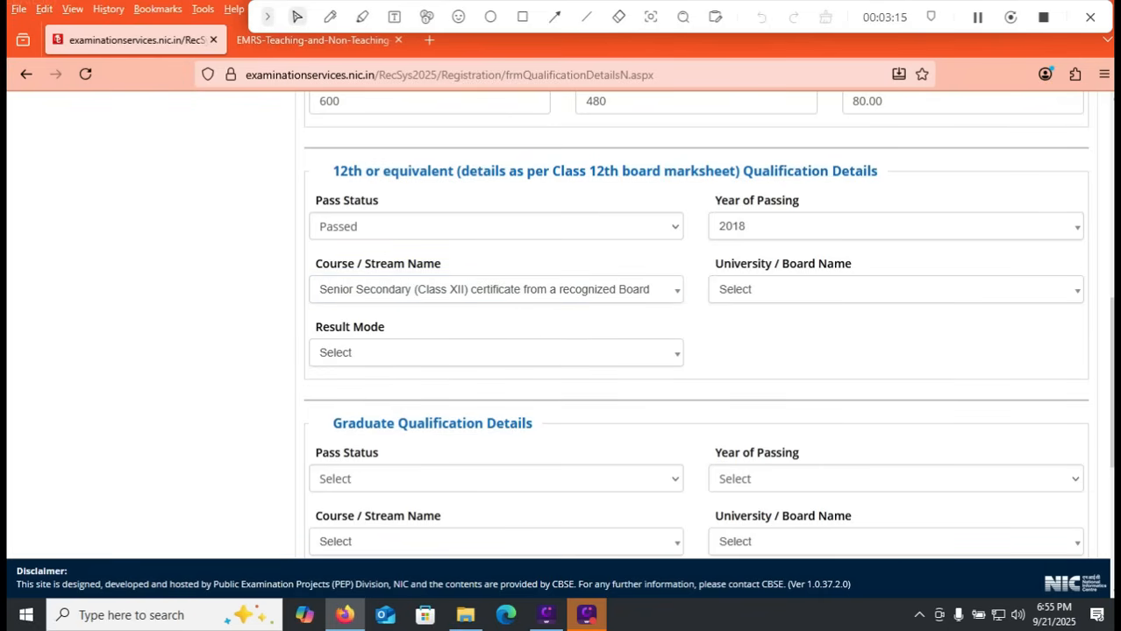
Step: Change the 12th course to 12th Class with Science stream and set its board to Andhra Pradesh Board of Education (APBE)
{"action": "left_click", "coordinate": [495, 289]}
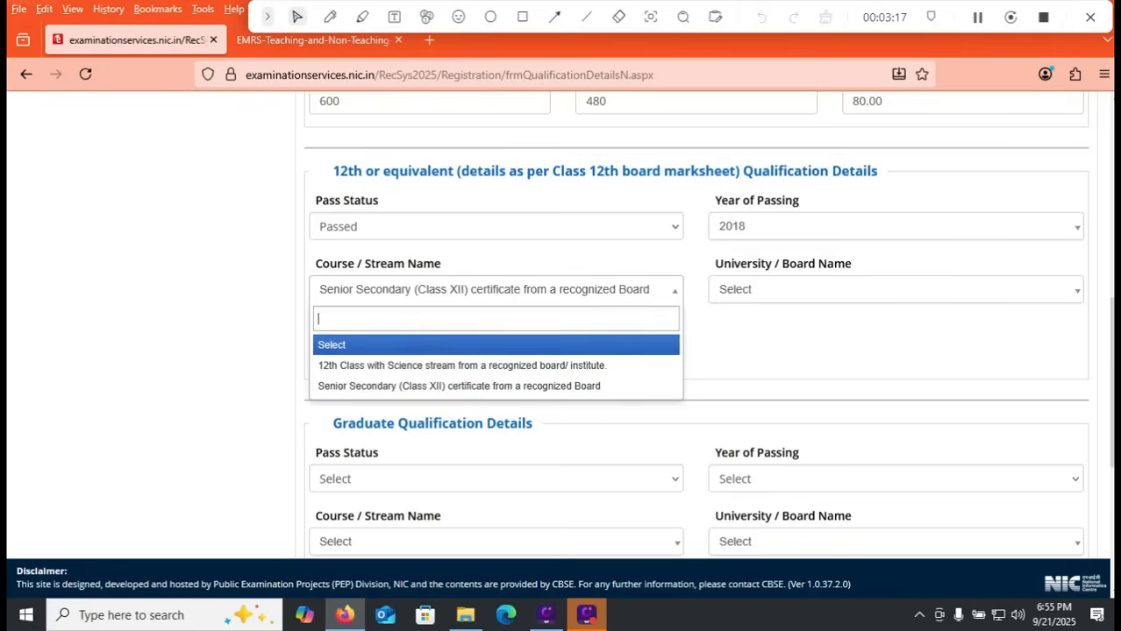
{"action": "left_click", "coordinate": [495, 365]}
{"action": "left_click", "coordinate": [895, 290]}
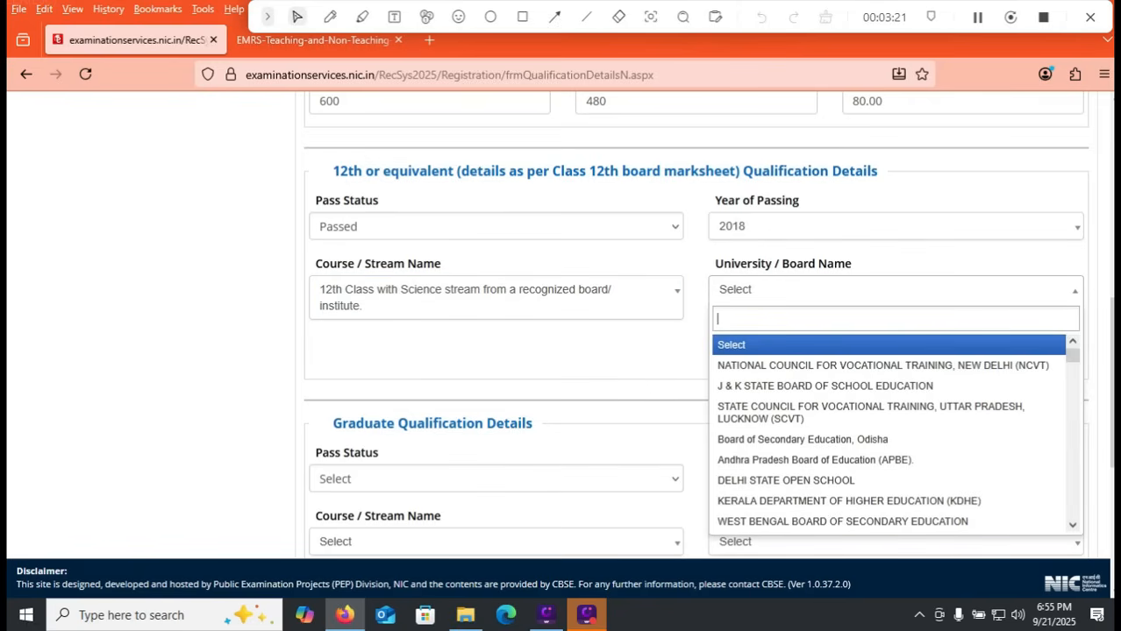
{"action": "key", "text": "Escape"}
{"action": "left_click", "coordinate": [895, 289]}
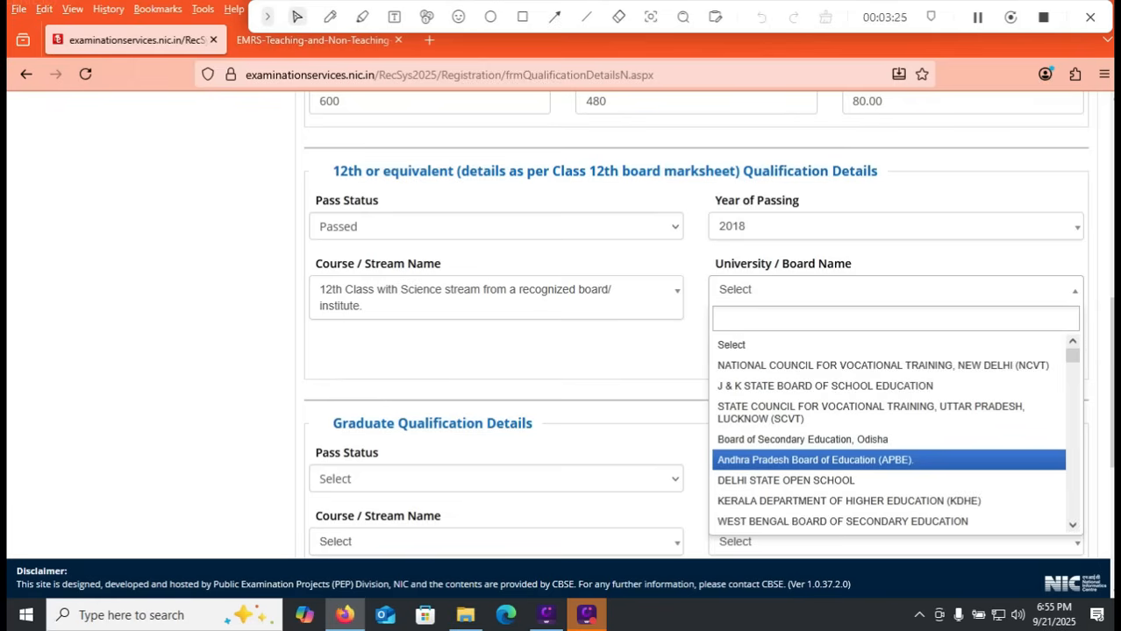
{"action": "left_click", "coordinate": [815, 460]}
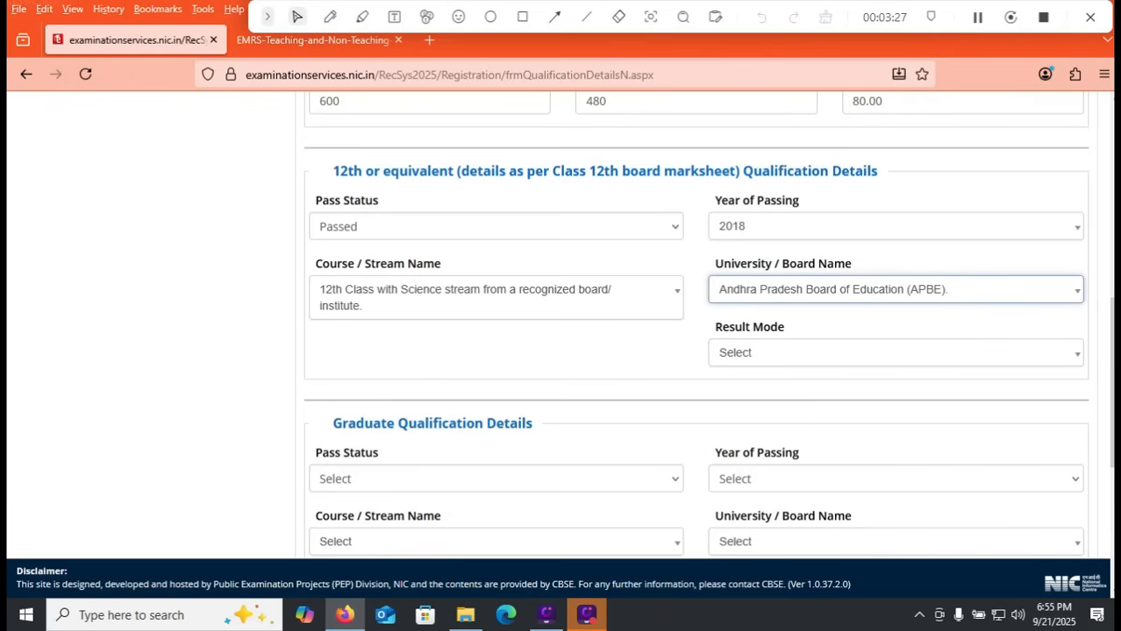
Step: Set the result mode of the 12th qualification to Percentage
{"action": "left_click", "coordinate": [895, 352]}
{"action": "left_click", "coordinate": [895, 428]}
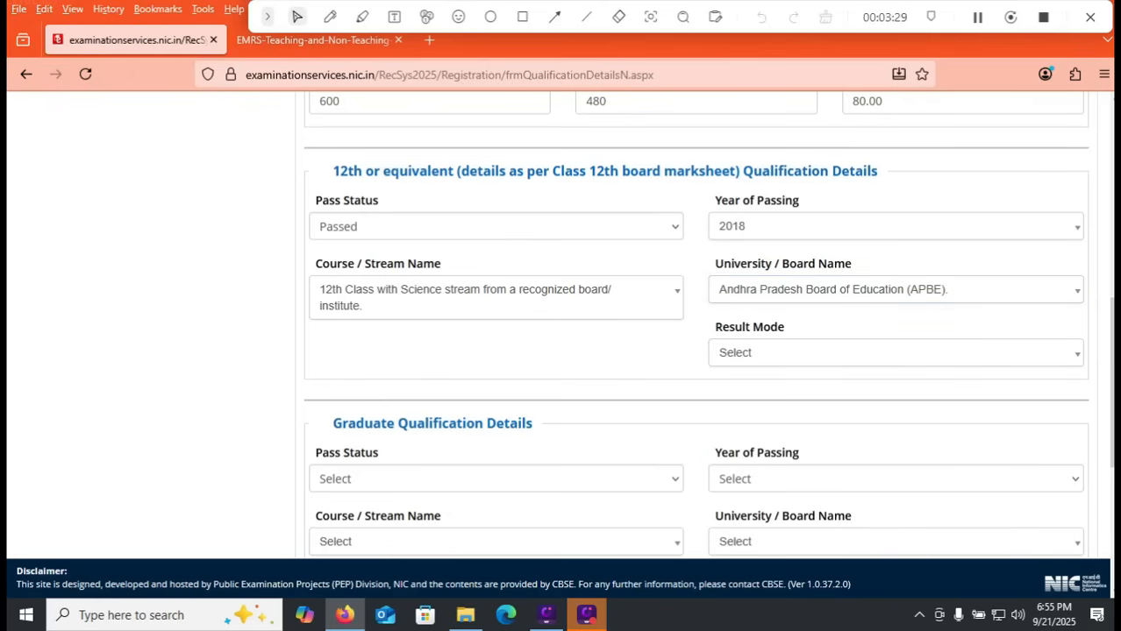
{"action": "left_click", "coordinate": [895, 353]}
{"action": "left_click", "coordinate": [895, 353]}
{"action": "left_click", "coordinate": [895, 352]}
{"action": "left_click", "coordinate": [896, 428]}
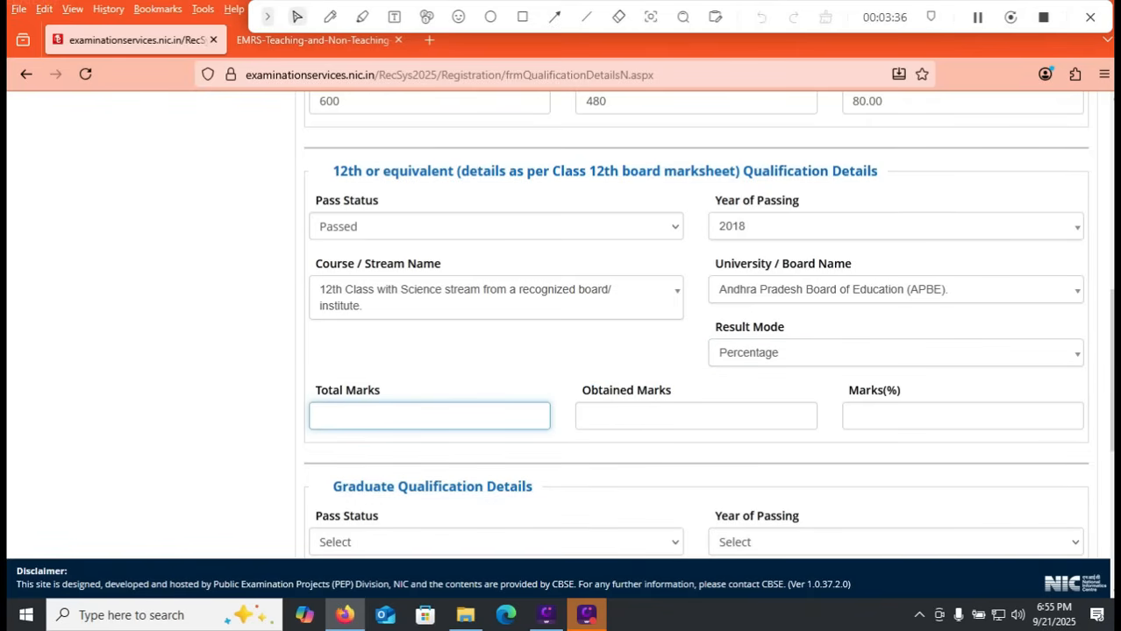
Step: Enter 1200 total marks and 1090 obtained marks for the 12th qualification
{"action": "type", "text": "1200"}
{"action": "key", "text": "Tab"}
{"action": "type", "text": "1090"}
{"action": "key", "text": "Tab"}
Step: In the graduate qualification details, set the pass status to Passed and try to choose a year of passing
{"action": "left_click_drag", "start_coordinate": [1111, 369], "coordinate": [1111, 458]}
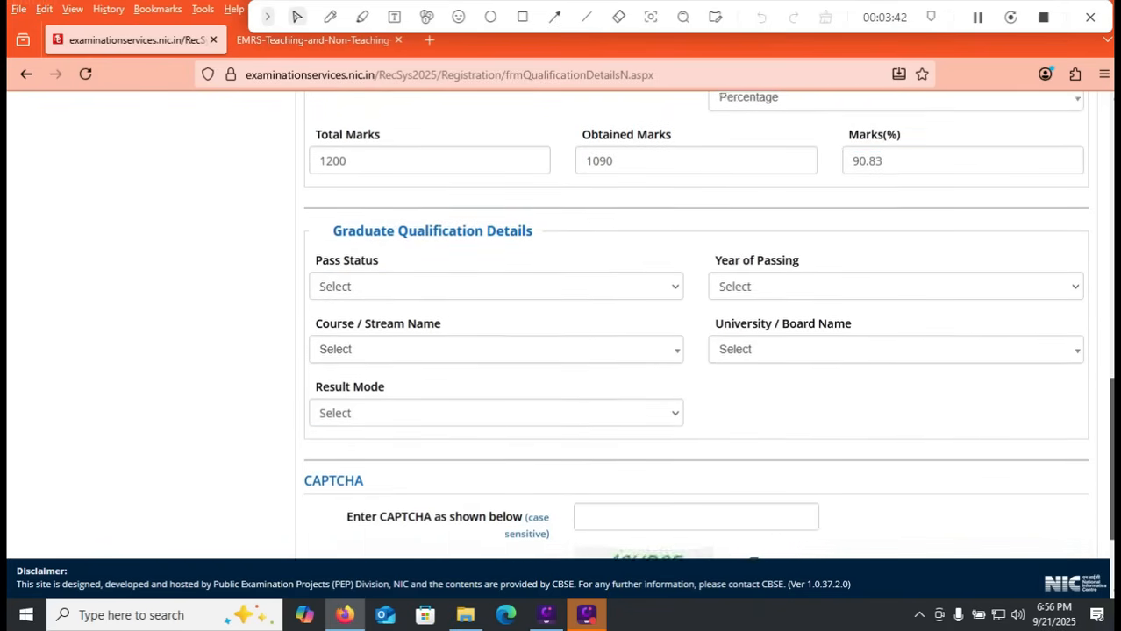
{"action": "left_click", "coordinate": [495, 278]}
{"action": "left_click", "coordinate": [496, 326]}
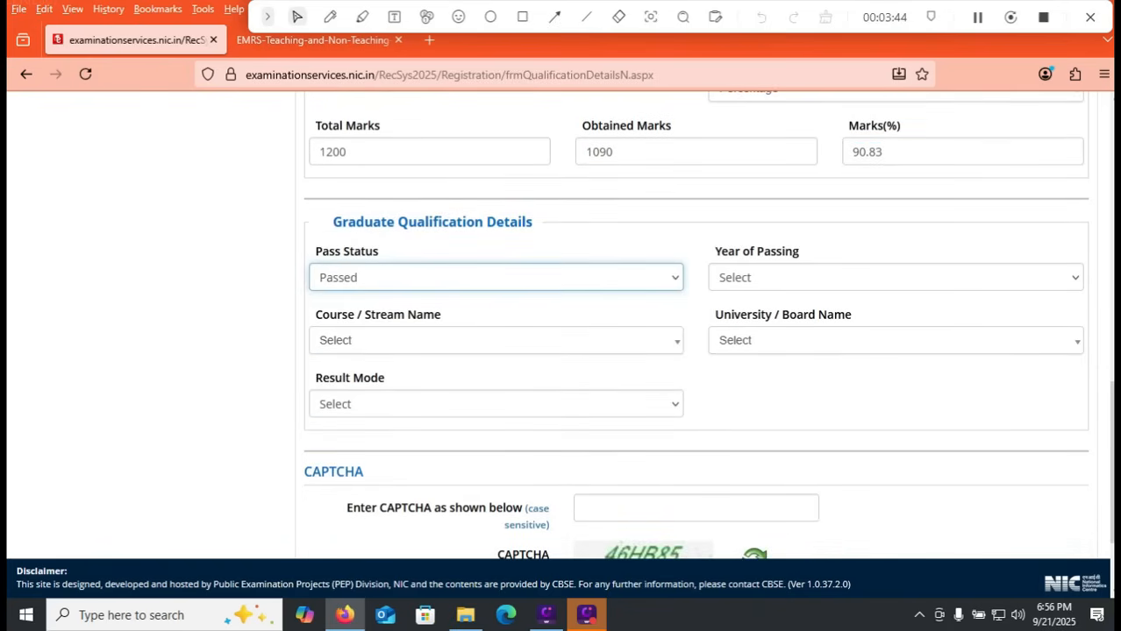
{"action": "left_click", "coordinate": [894, 278]}
{"action": "left_click", "coordinate": [888, 429]}
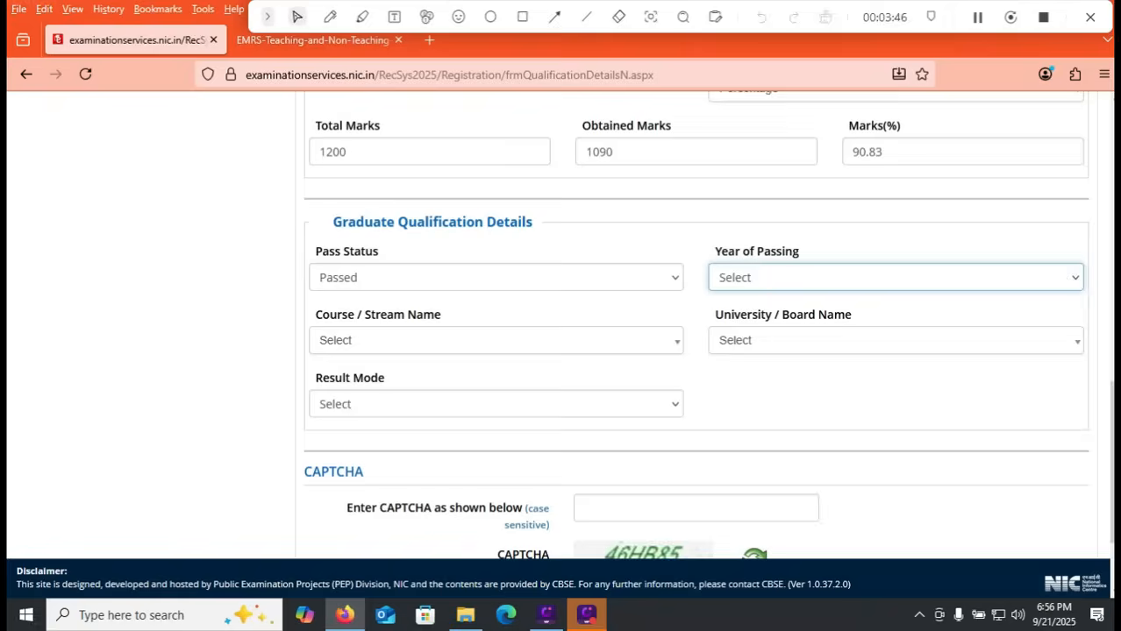
Step: Go through the graduate course options and choose Bachelor's Degree from a recognized university/institute
{"action": "double_click", "coordinate": [495, 341]}
{"action": "left_click", "coordinate": [496, 340]}
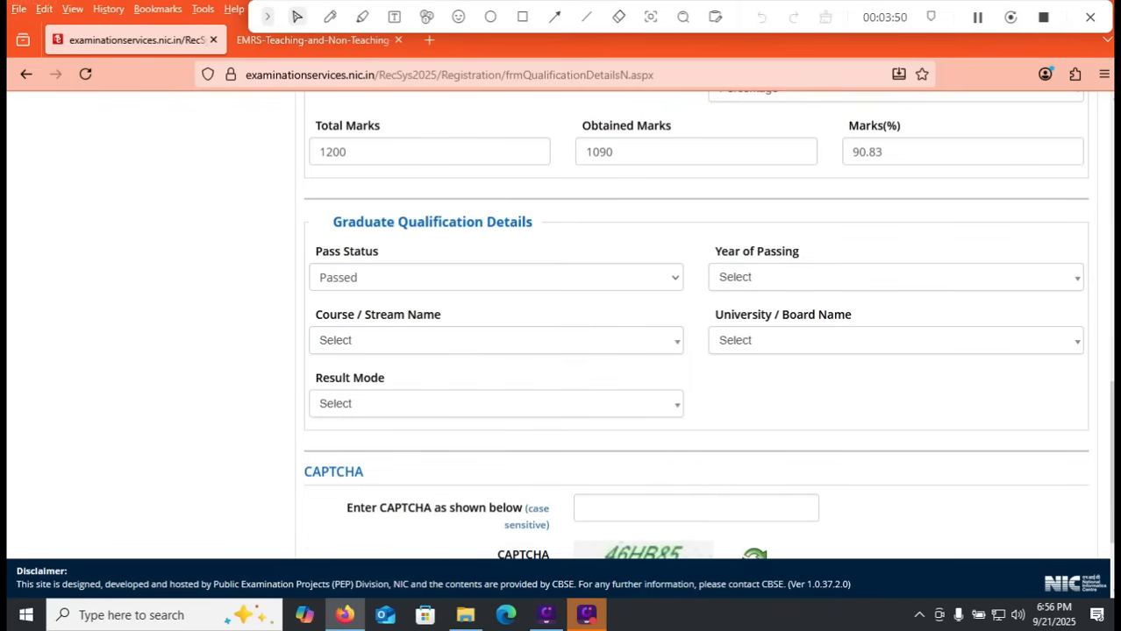
{"action": "left_click", "coordinate": [496, 340]}
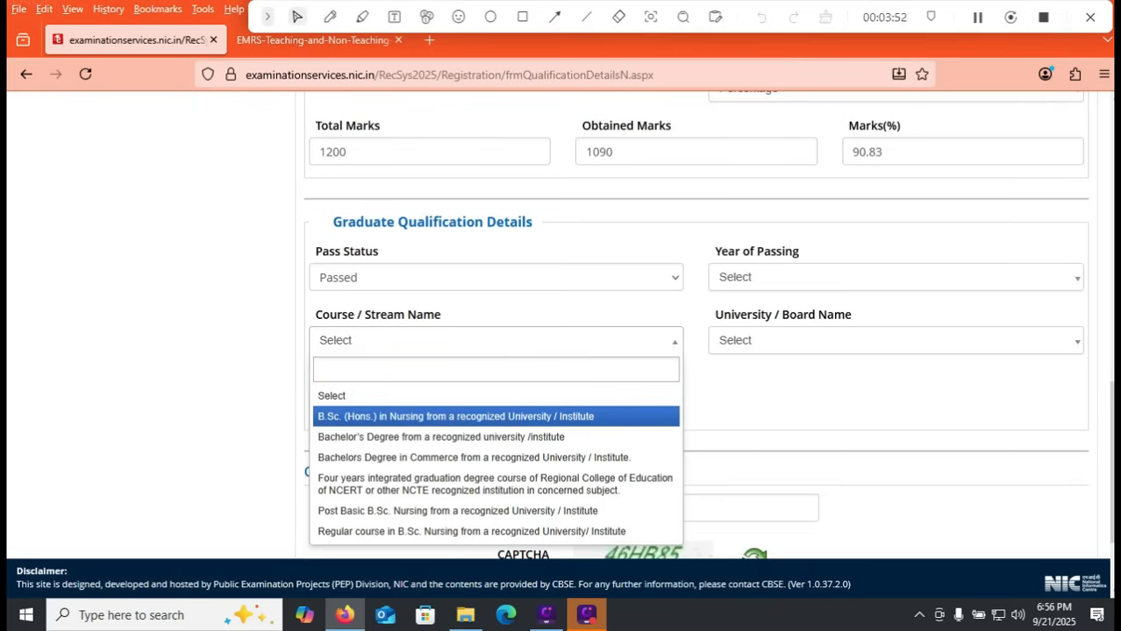
{"action": "key", "text": "Down"}
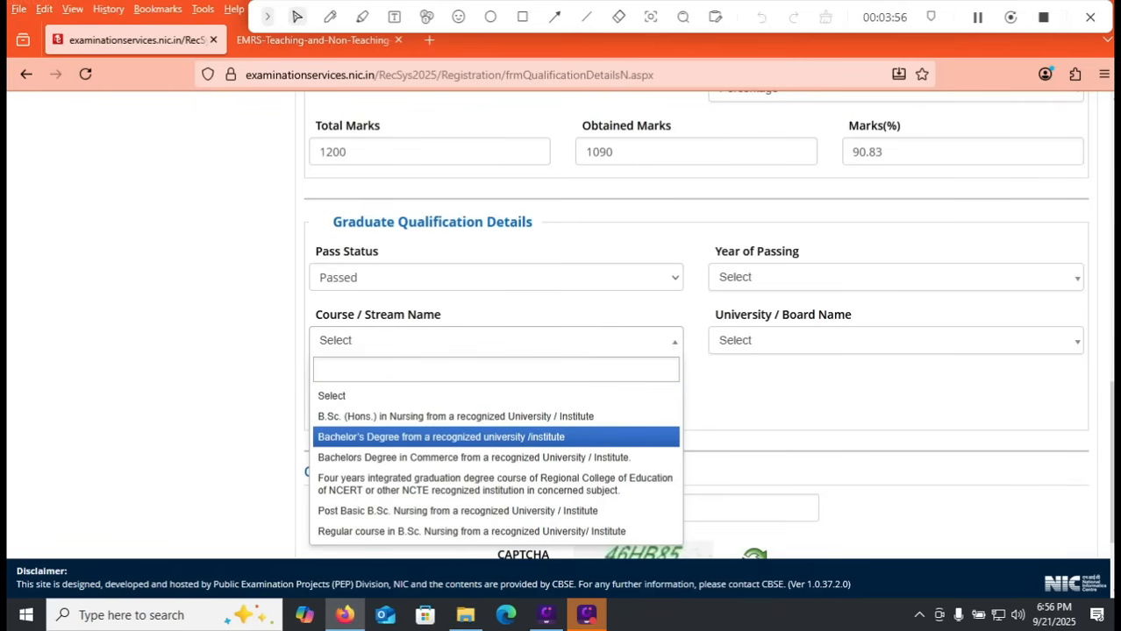
{"action": "key", "text": "Down"}
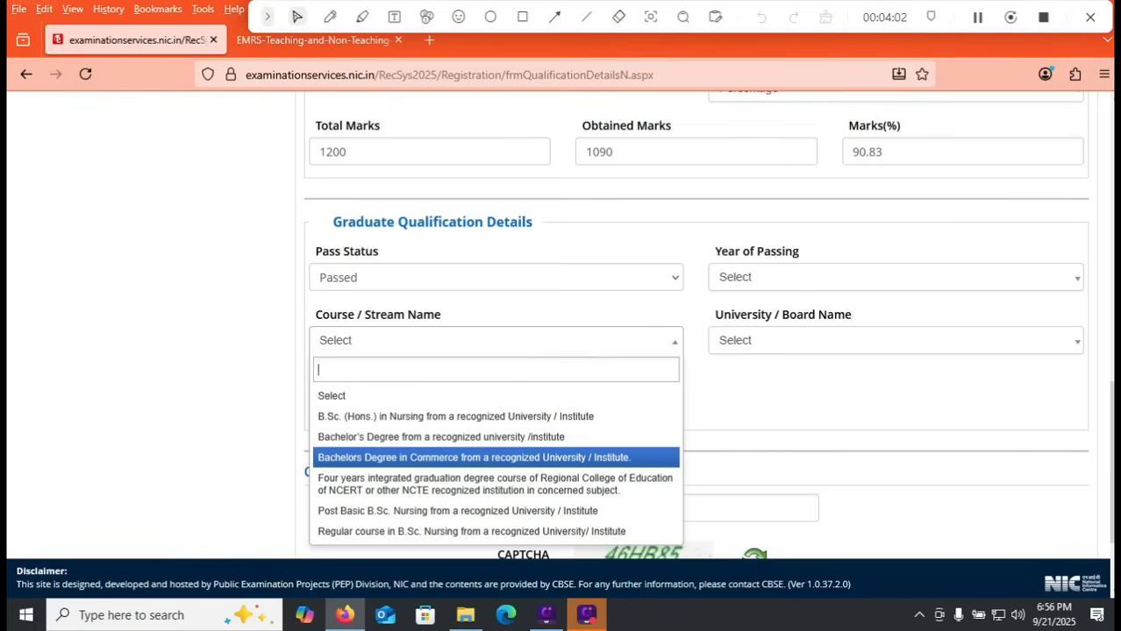
{"action": "key", "text": "Down"}
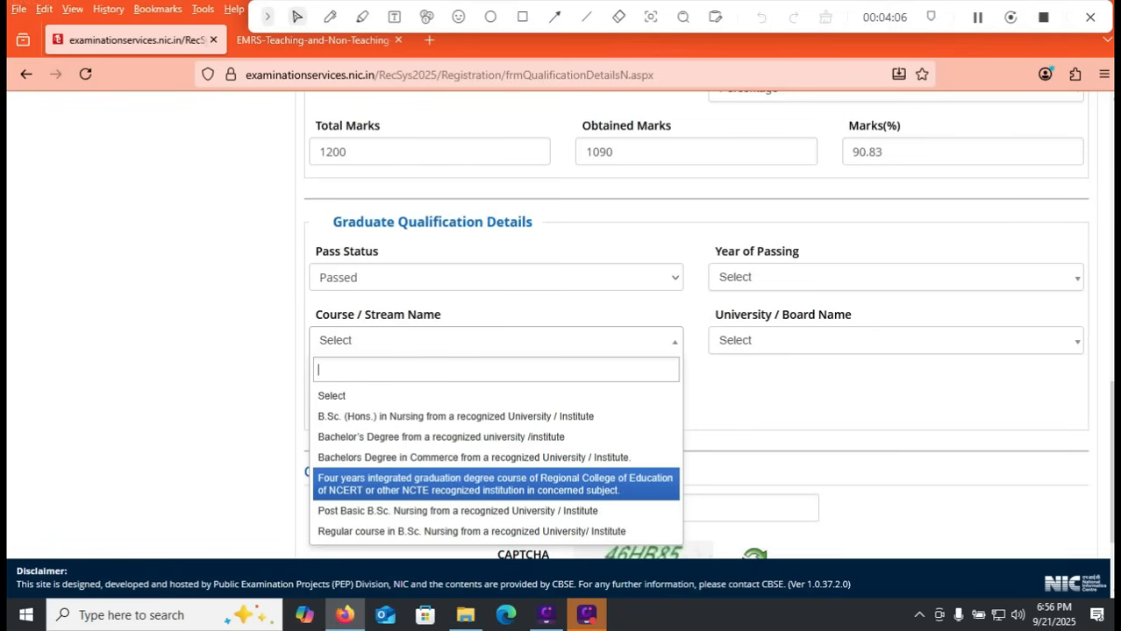
{"action": "key", "text": "Down"}
{"action": "key", "text": "Down"}
{"action": "key", "text": "Up"}
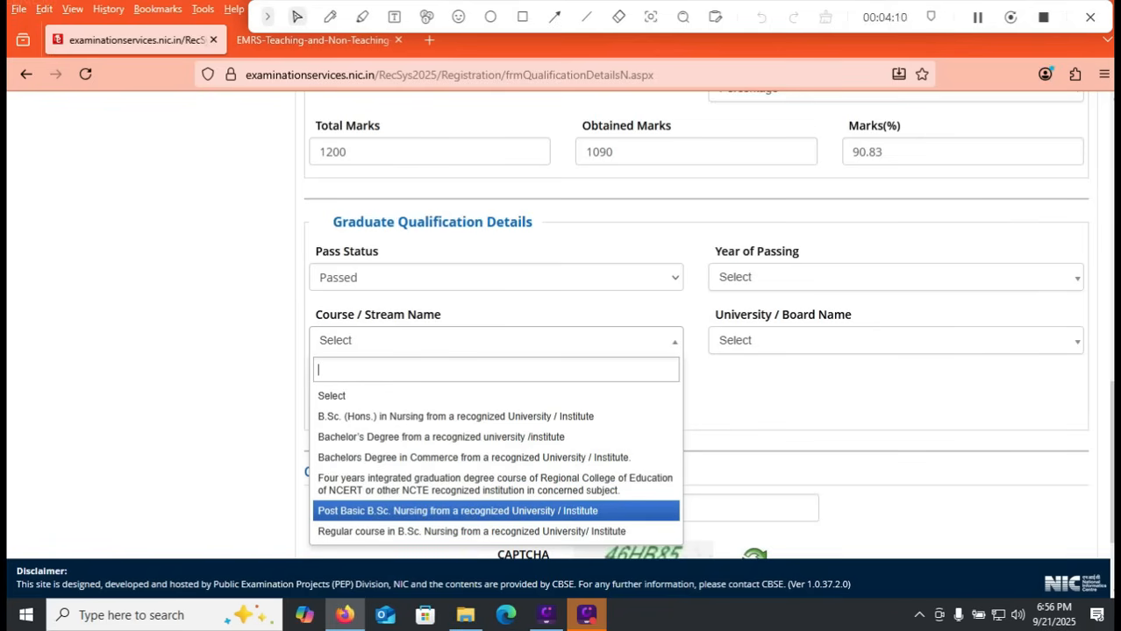
{"action": "key", "text": "Up"}
{"action": "key", "text": "Up"}
{"action": "key", "text": "Up"}
{"action": "key", "text": "Up"}
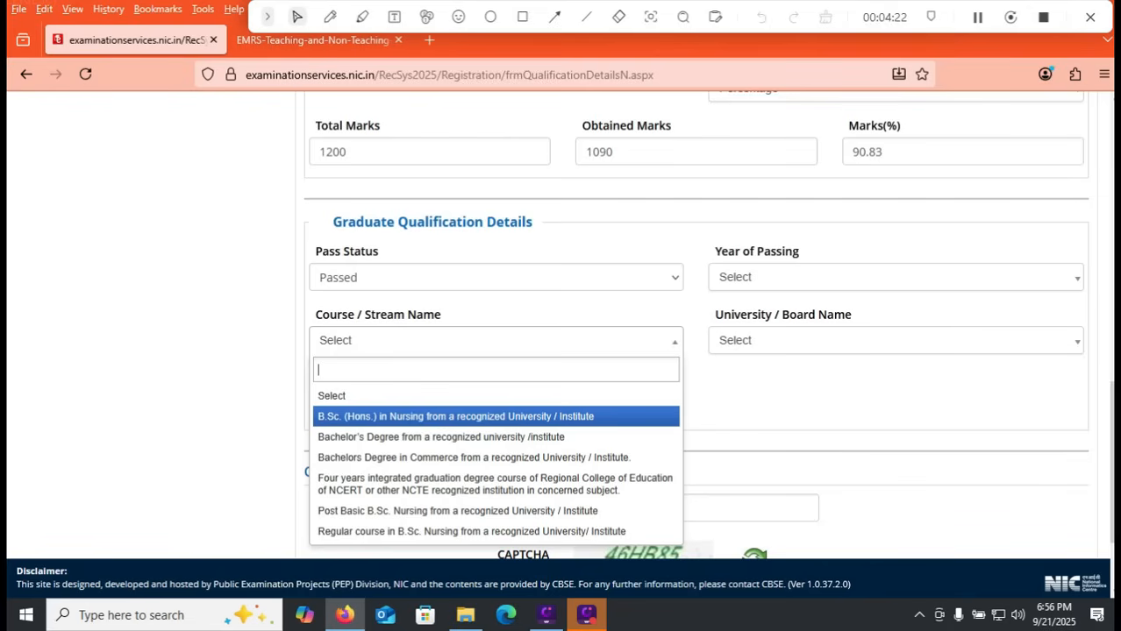
{"action": "key", "text": "Down"}
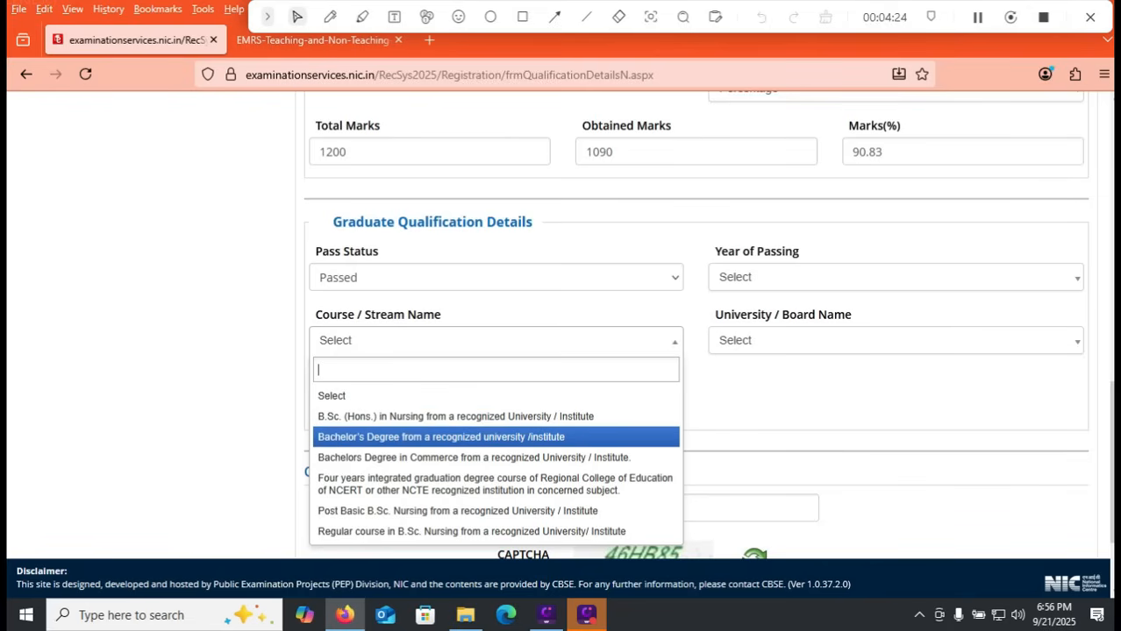
{"action": "key", "text": "Return"}
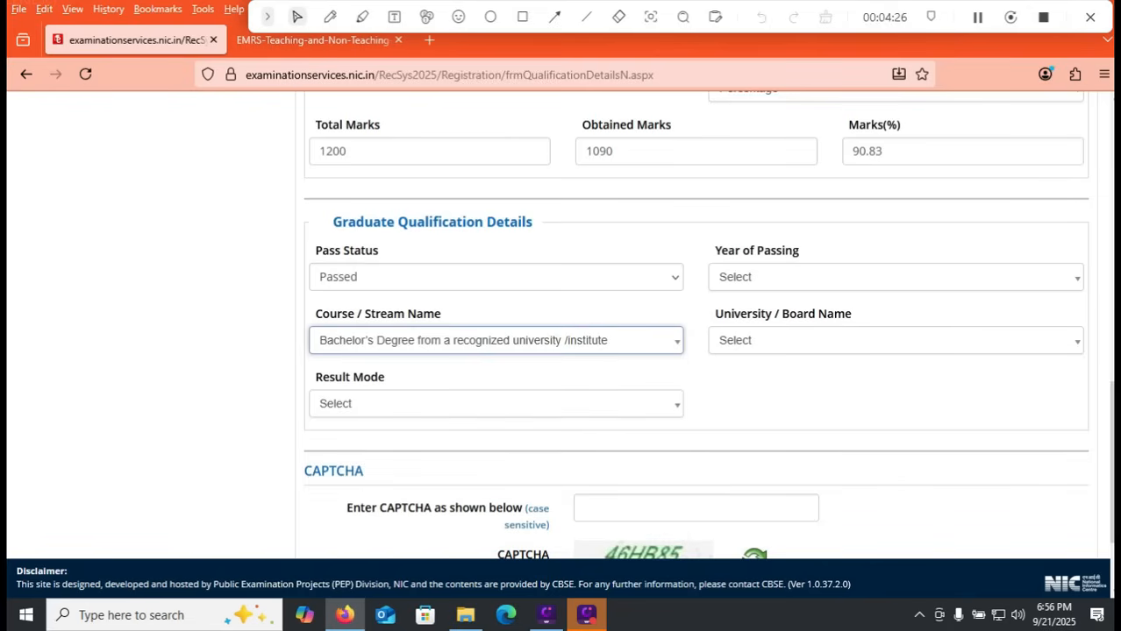
Step: Set the university of the graduate qualification to Others
{"action": "left_click", "coordinate": [896, 340]}
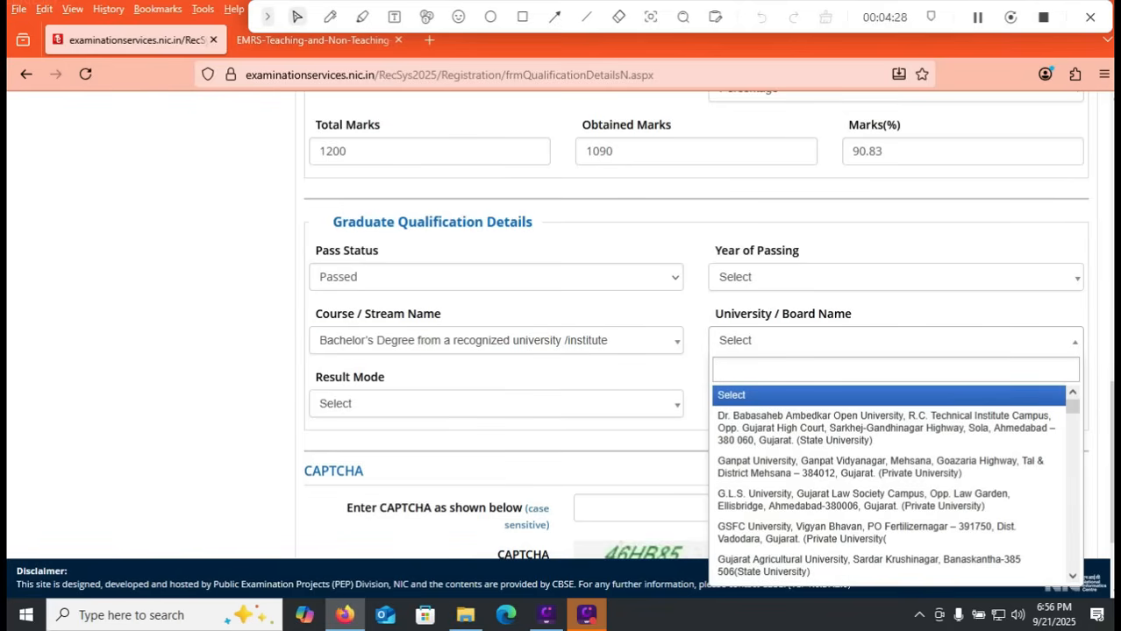
{"action": "left_click", "coordinate": [895, 340]}
{"action": "left_click", "coordinate": [895, 340]}
{"action": "left_click_drag", "start_coordinate": [1073, 407], "coordinate": [1072, 562]}
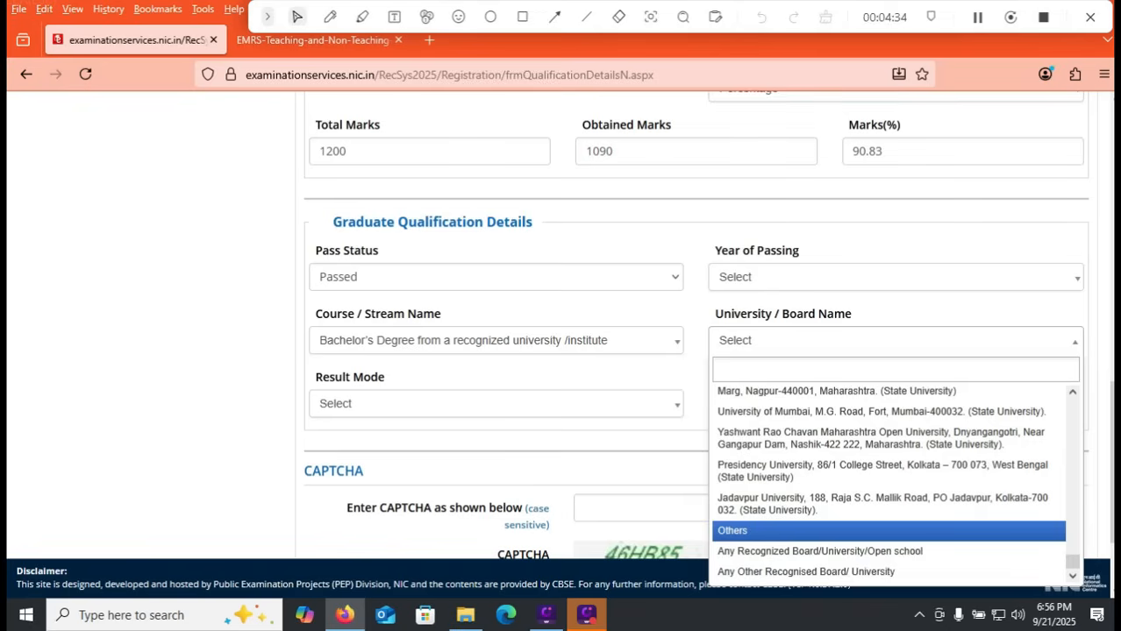
{"action": "left_click", "coordinate": [763, 531]}
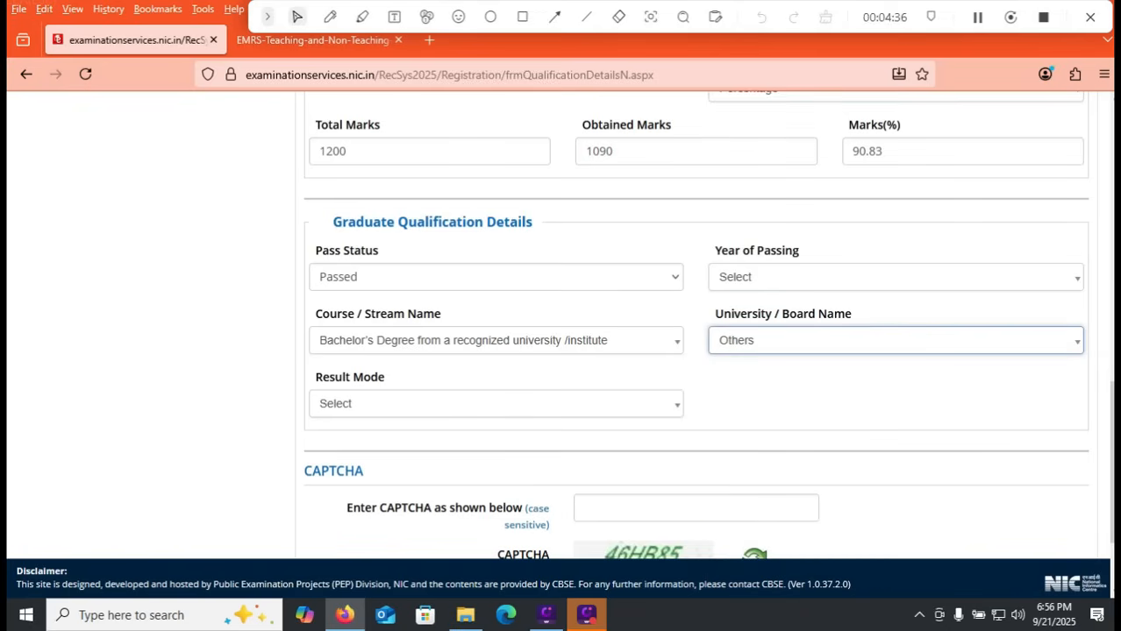
Step: Enter ACARYA NAGARJUNA UNIVERISTY as the other graduate university and set the result mode to Percentage
{"action": "double_click", "coordinate": [496, 404]}
{"action": "left_click", "coordinate": [495, 404]}
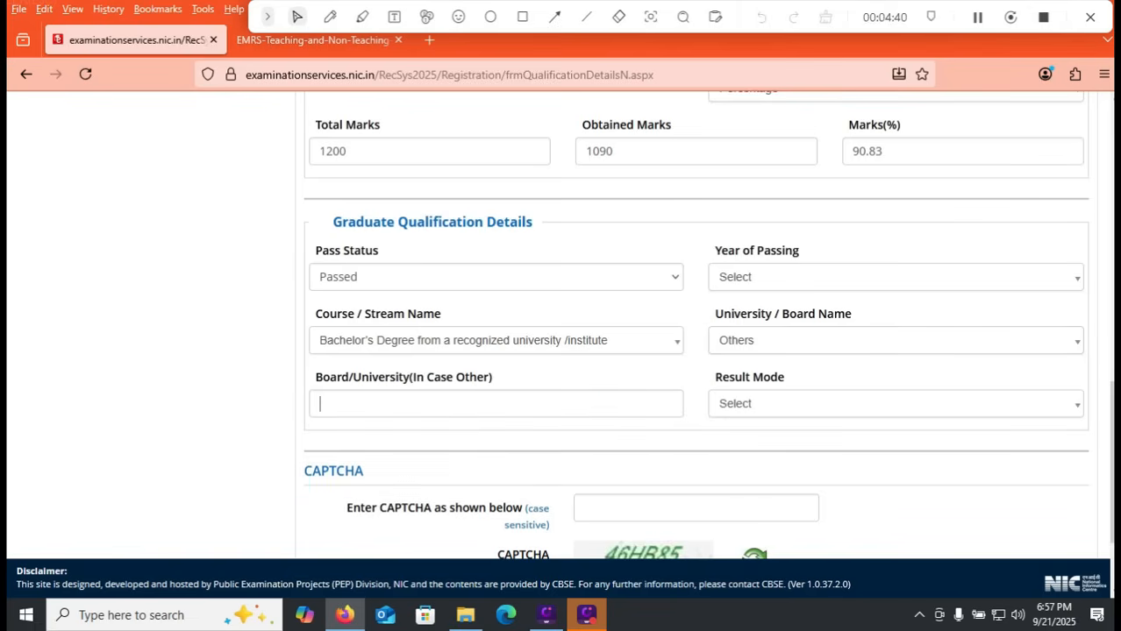
{"action": "type", "text": "a"}
{"action": "key", "text": "BackSpace"}
{"action": "type", "text": "AC"}
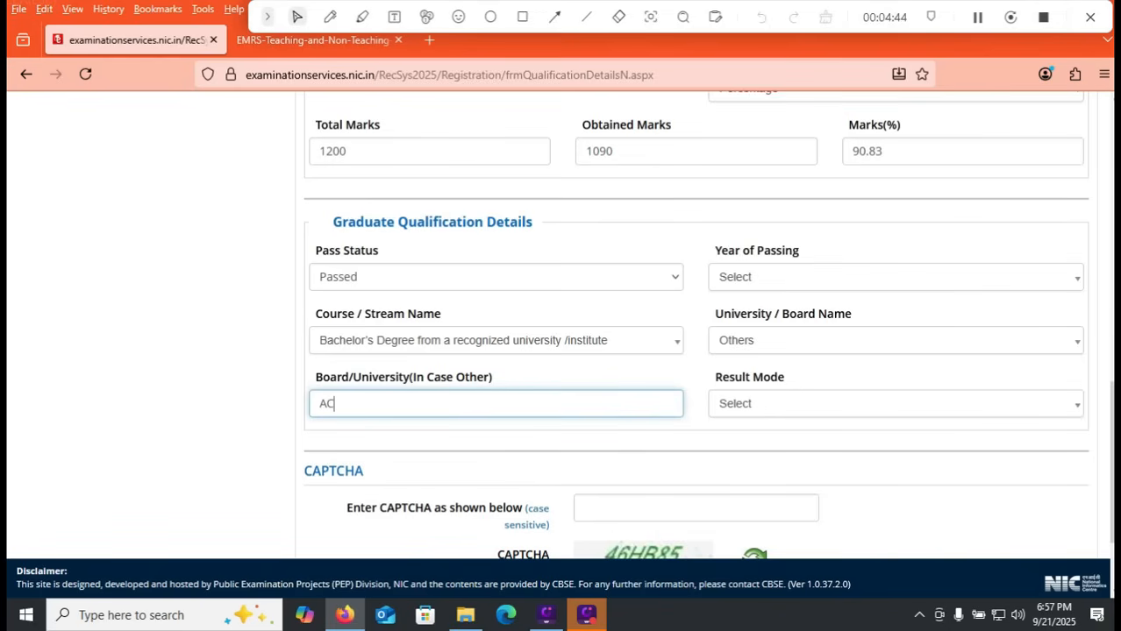
{"action": "type", "text": "ARYA NAGAR"}
{"action": "type", "text": "UNA"}
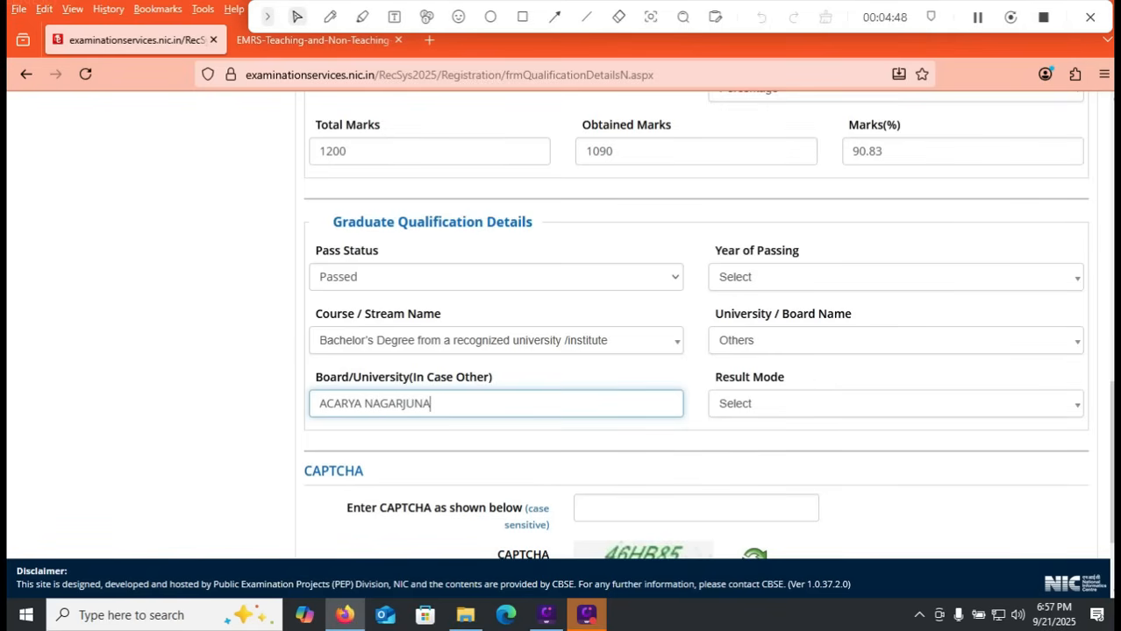
{"action": "type", "text": " UNIVERISTY"}
{"action": "left_click", "coordinate": [894, 403]}
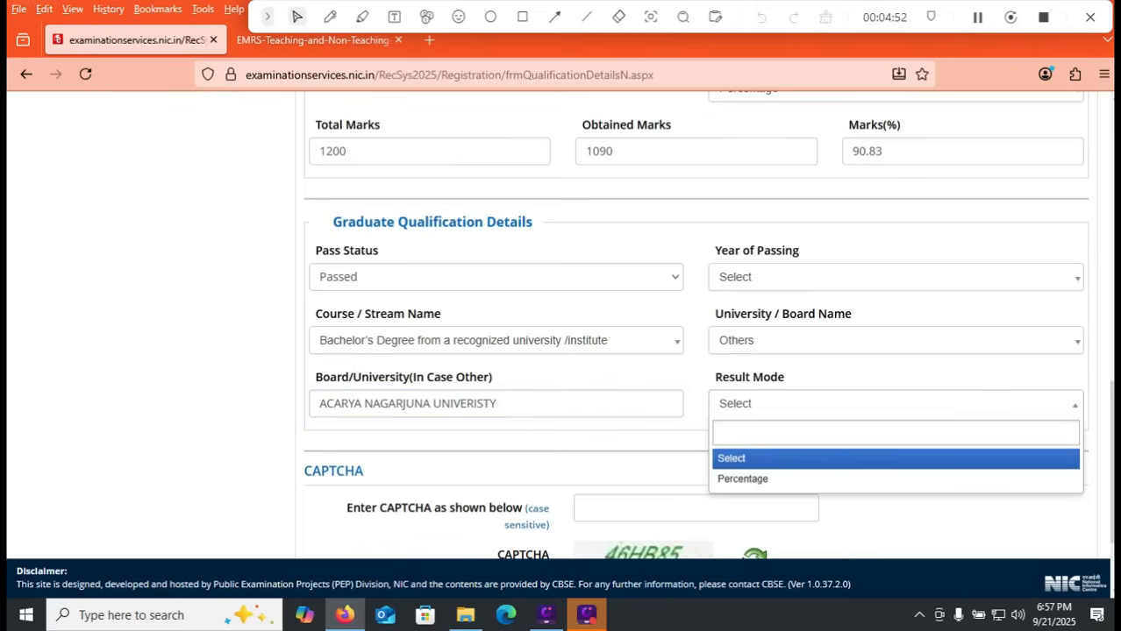
{"action": "left_click", "coordinate": [789, 478]}
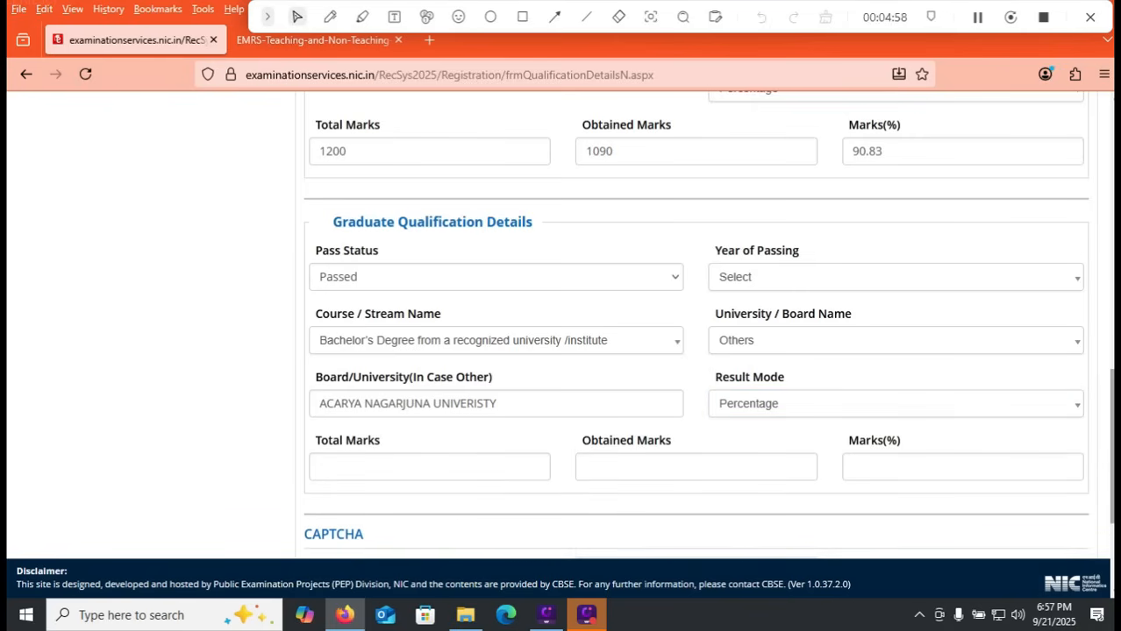
Step: Make the final submission of the application with the Apply For and Educational Details particulars verified and the declaration accepted
{"action": "scroll", "coordinate": [560, 338], "scroll_direction": "down", "scroll_amount": 3}
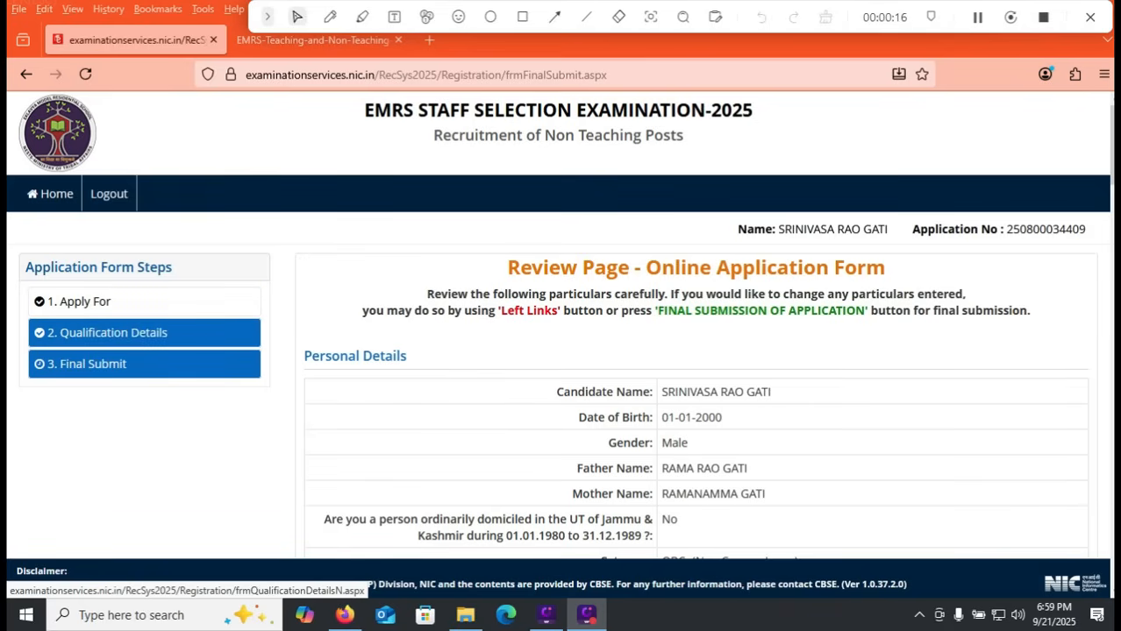
{"action": "scroll", "coordinate": [719, 459], "scroll_direction": "down", "scroll_amount": 15}
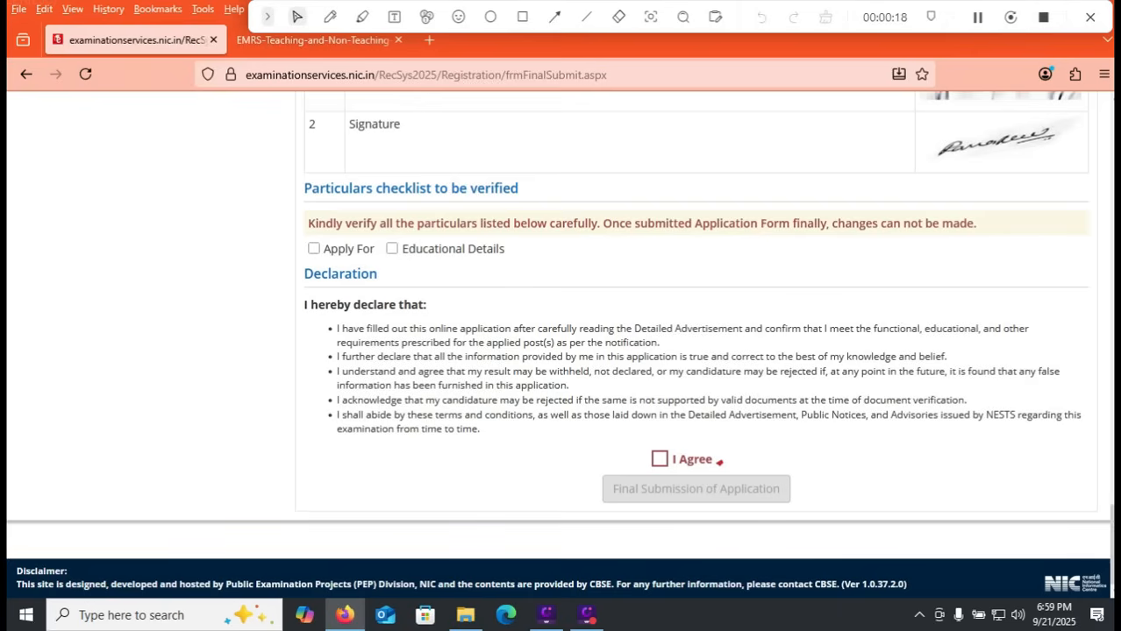
{"action": "left_click", "coordinate": [314, 249]}
{"action": "left_click", "coordinate": [392, 249]}
{"action": "left_click", "coordinate": [717, 462]}
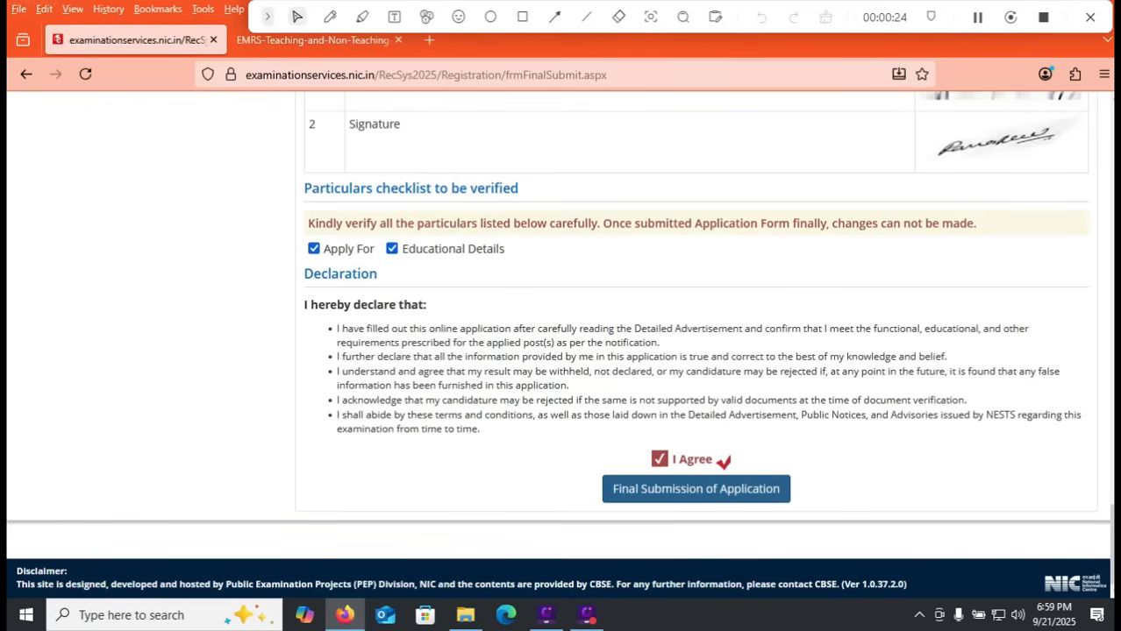
{"action": "left_click", "coordinate": [695, 489]}
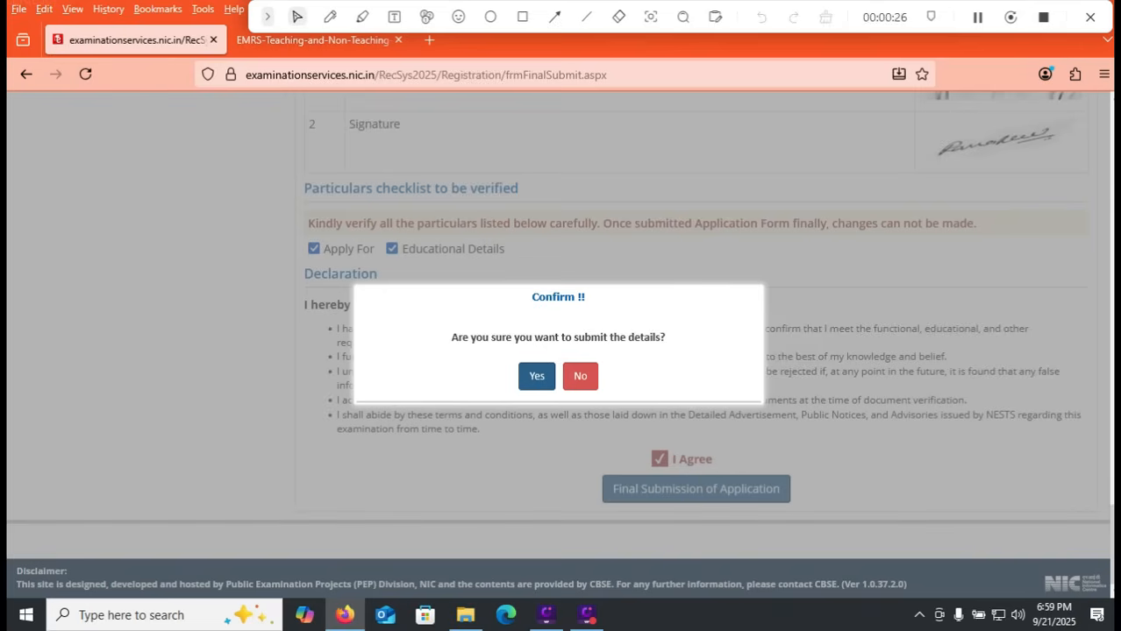
{"action": "left_click", "coordinate": [536, 375]}
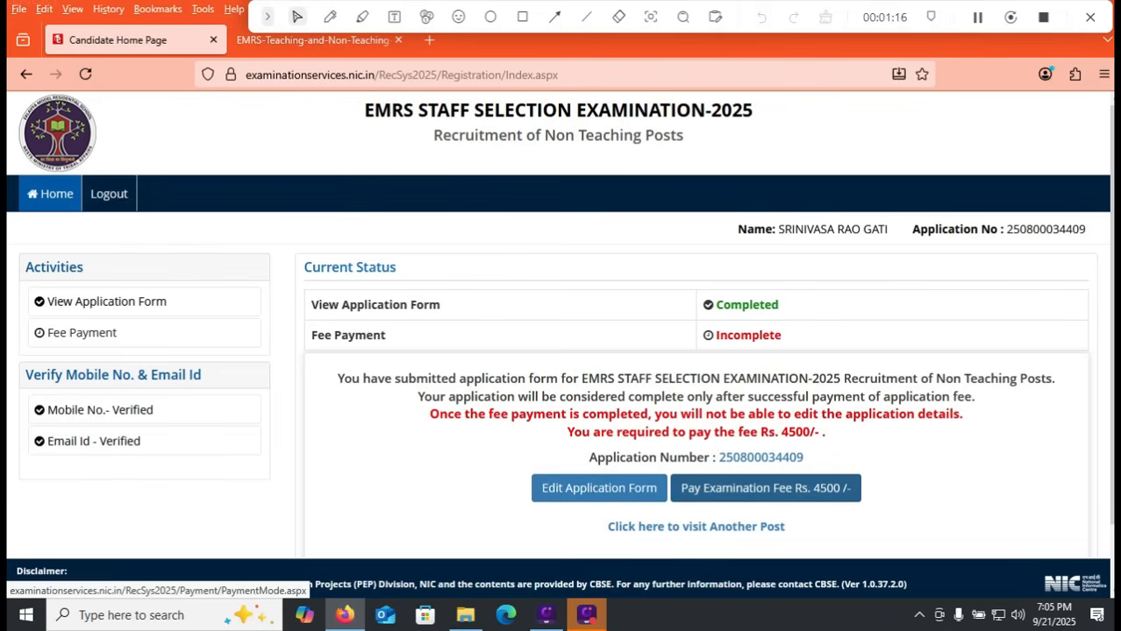
Step: Proceed to pay the examination fee by Online Payment with the Any Debit/Credit Card/Net Banking provider
{"action": "left_click", "coordinate": [764, 488]}
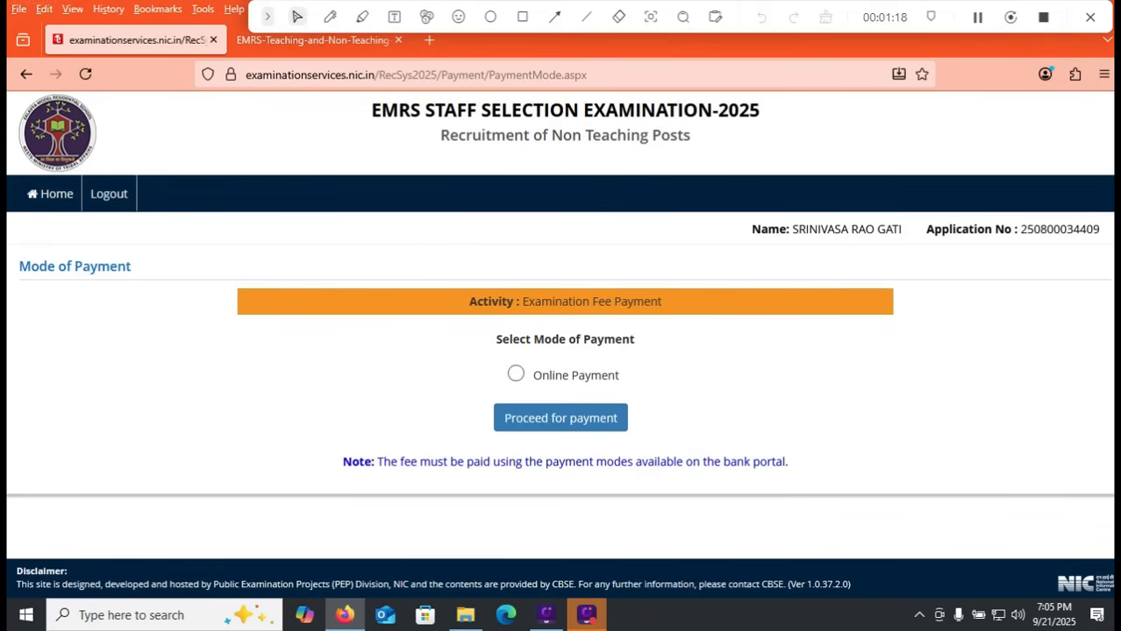
{"action": "left_click", "coordinate": [515, 375]}
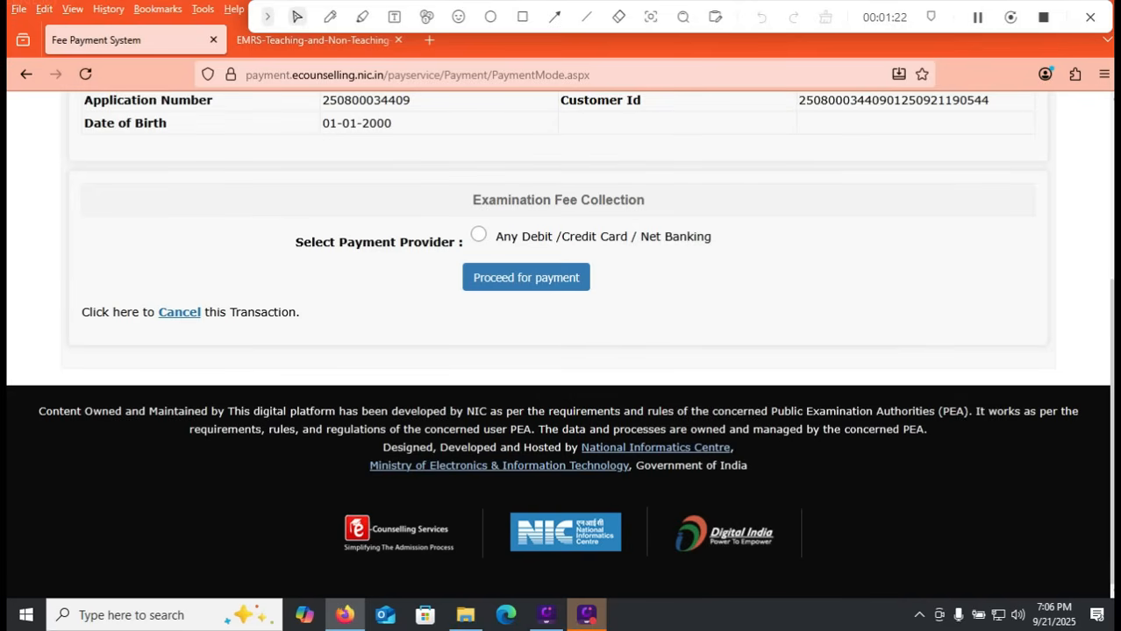
{"action": "left_click", "coordinate": [478, 234]}
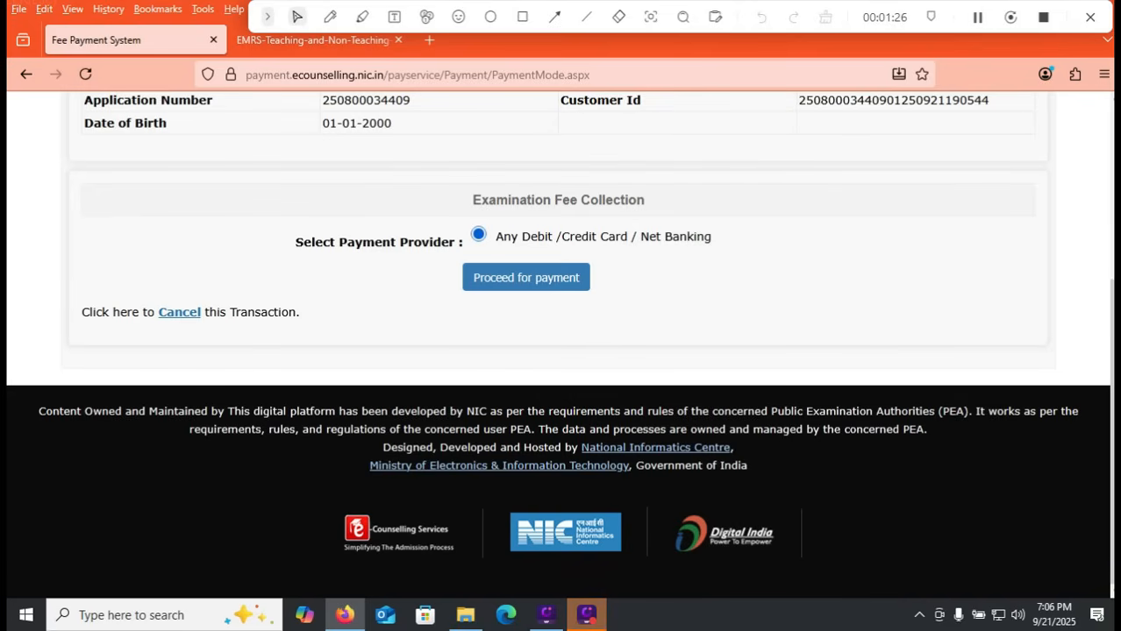
{"action": "left_click", "coordinate": [526, 277]}
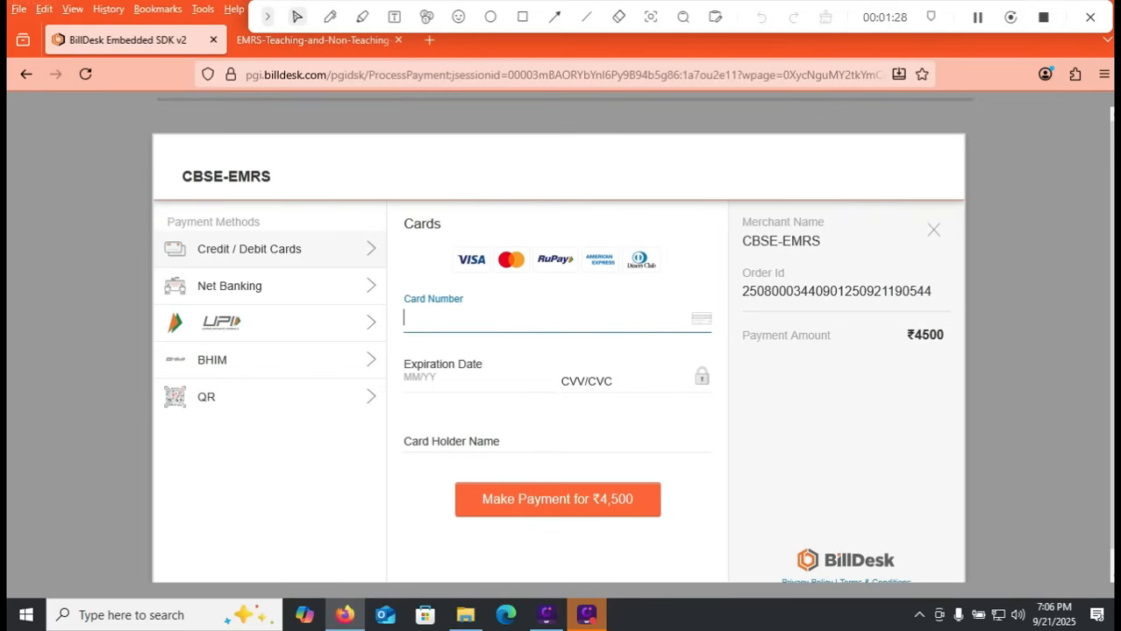